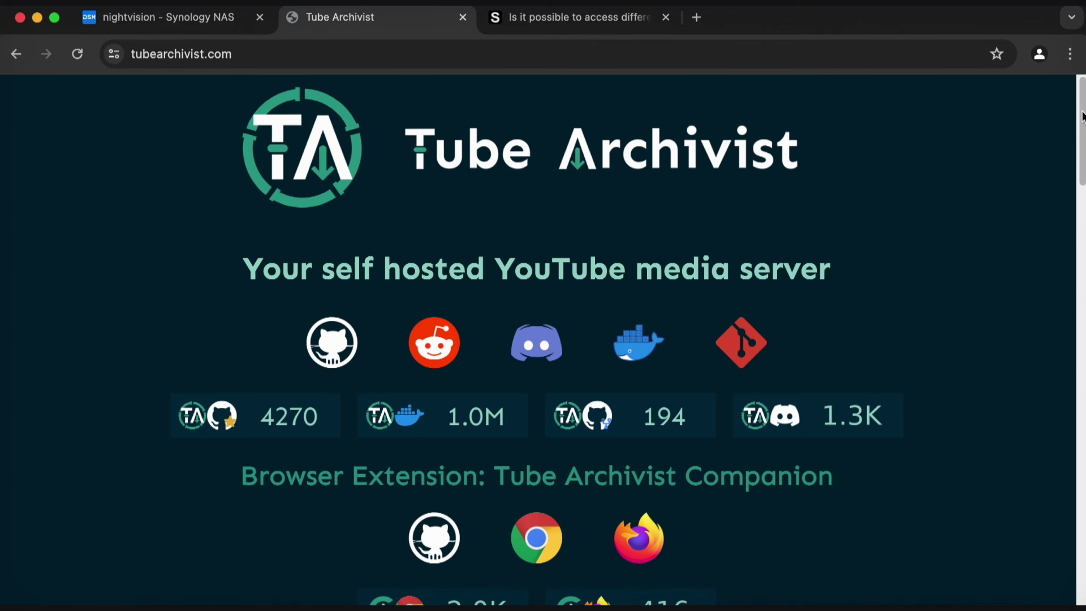
Open the Tube Archivist project documentation and go to its Docker-Compose (default) installation page.
{"action": "left_click_drag", "start_coordinate": [1082, 116], "coordinate": [1044, 76]}
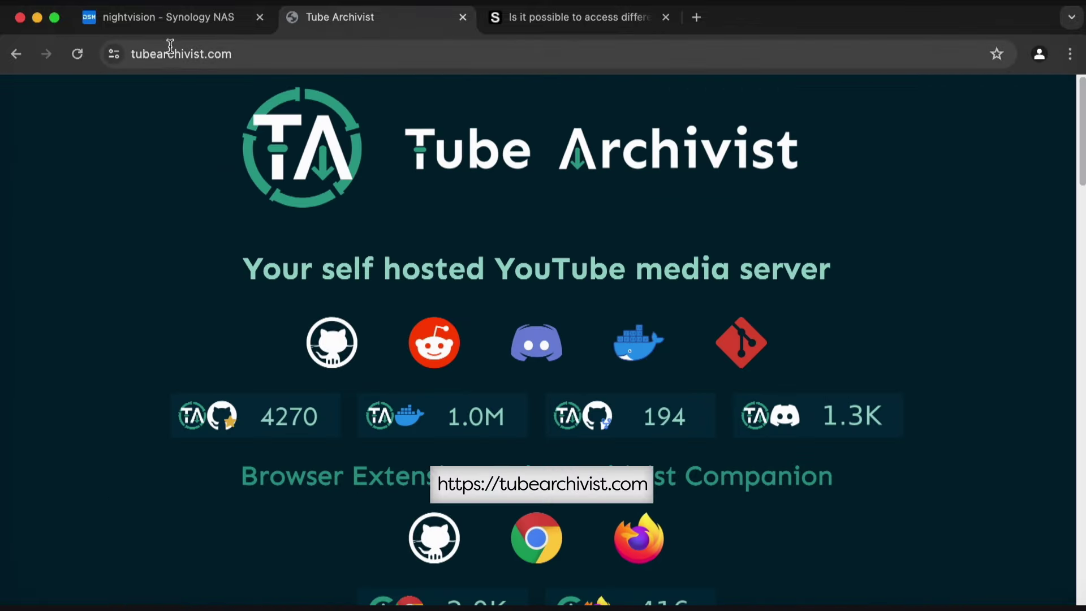
{"action": "left_click_drag", "start_coordinate": [1079, 89], "coordinate": [1080, 161]}
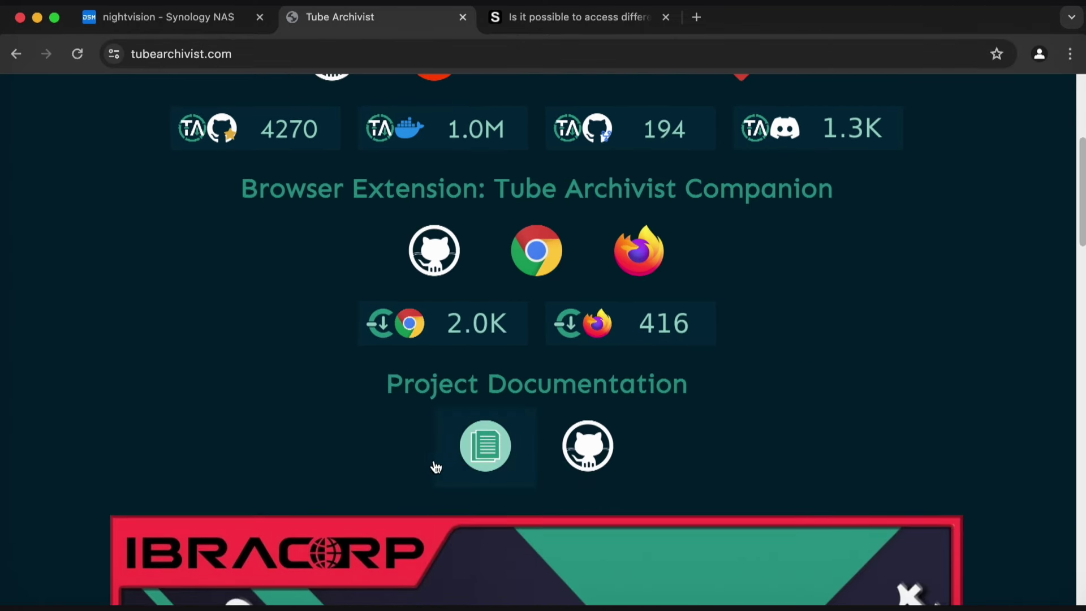
{"action": "left_click", "coordinate": [459, 464]}
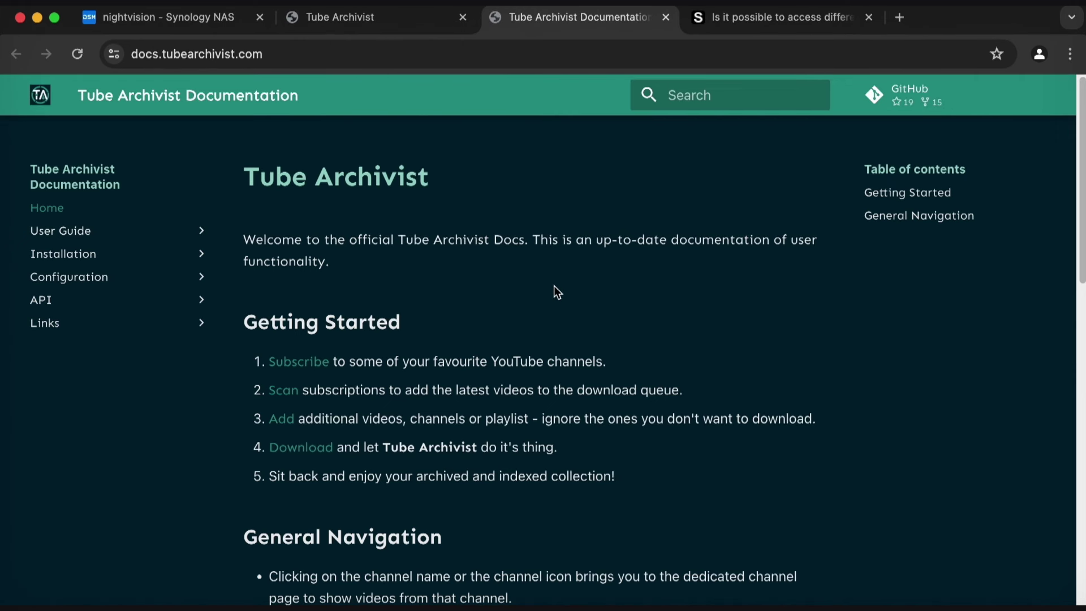
{"action": "left_click", "coordinate": [63, 253]}
{"action": "left_click", "coordinate": [115, 276]}
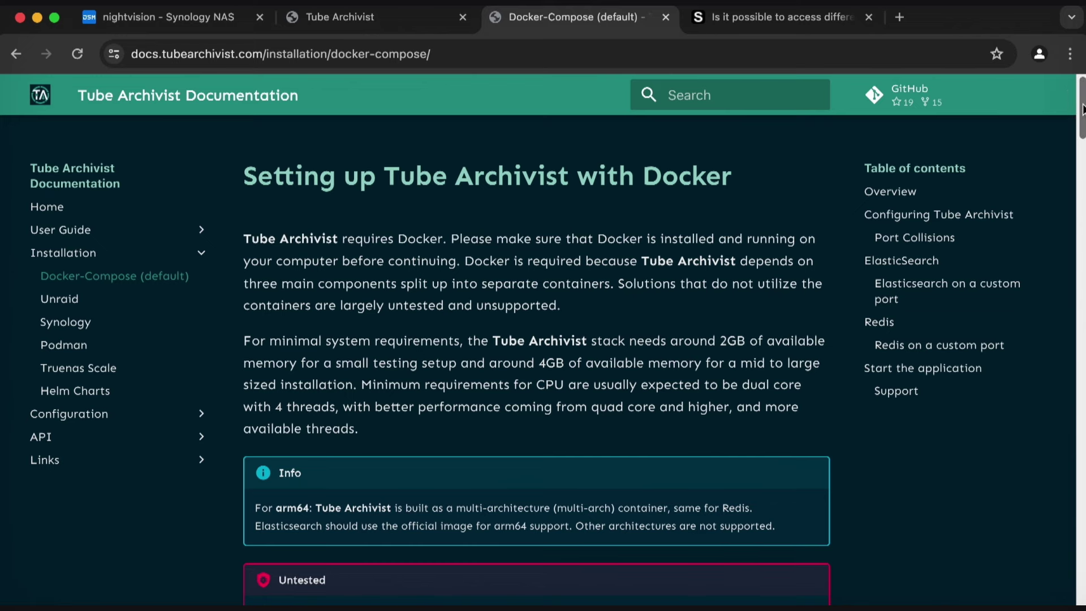
Open the docker-compose.yml file linked in the installation guide in a new tab and switch to it.
{"action": "left_click_drag", "start_coordinate": [1082, 106], "coordinate": [1082, 132]}
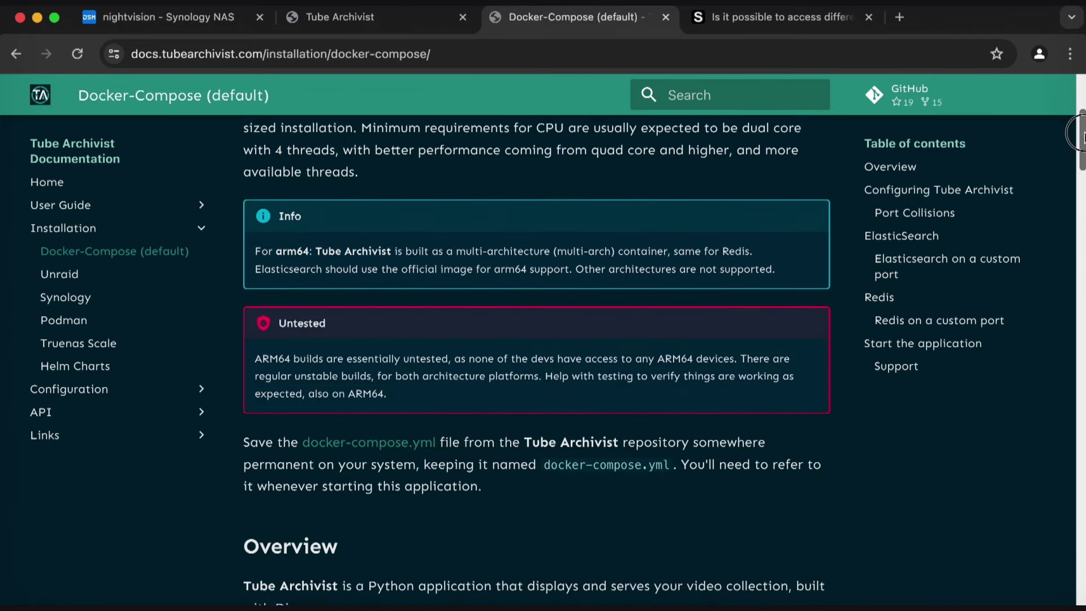
{"action": "scroll", "coordinate": [566, 378], "scroll_direction": "down", "scroll_amount": 2}
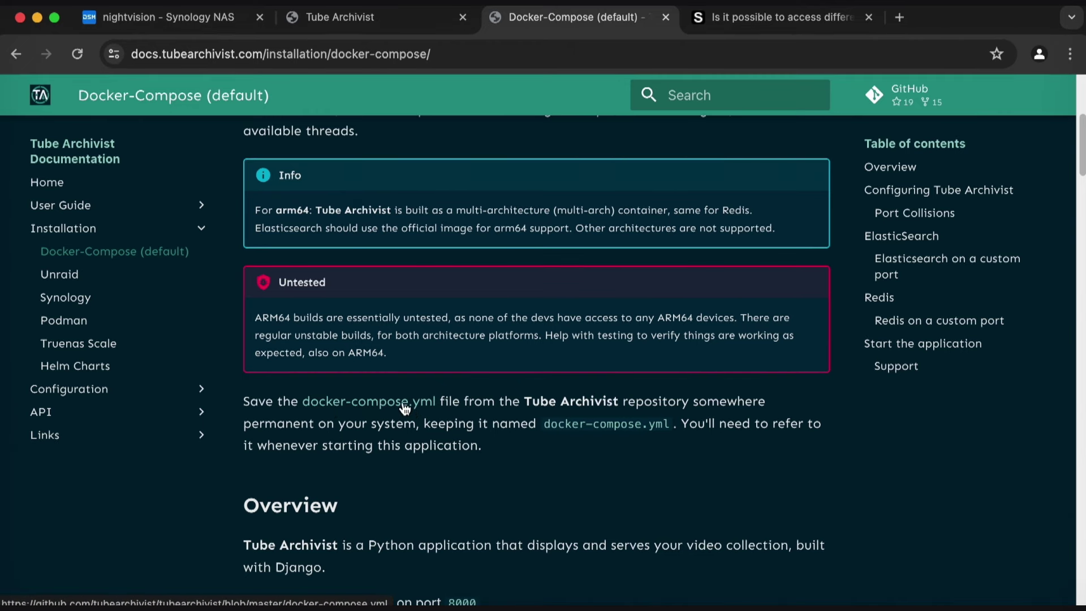
{"action": "right_click", "coordinate": [432, 404]}
{"action": "left_click", "coordinate": [447, 409]}
{"action": "left_click", "coordinate": [707, 17]}
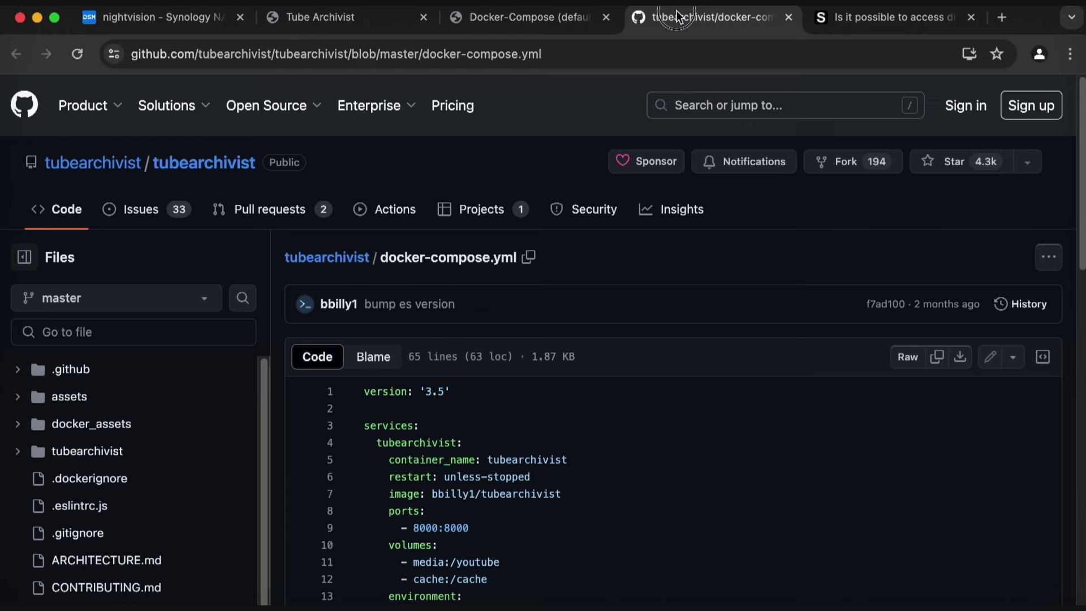
Select and copy the full code of docker-compose.yml on GitHub.
{"action": "left_click_drag", "start_coordinate": [1082, 135], "coordinate": [1081, 206]}
{"action": "left_click", "coordinate": [693, 378]}
{"action": "key", "text": "super+a"}
{"action": "left_click", "coordinate": [677, 323]}
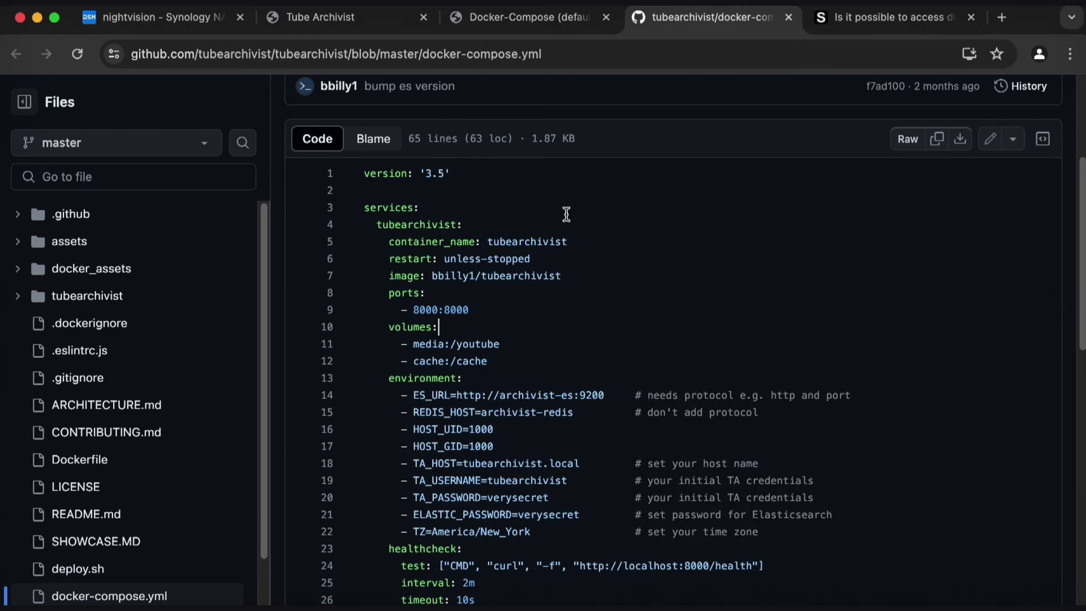
Switch to the Synology NAS desktop, look up the Container Manager package in Package Center to check its installation status, and close Package Center.
{"action": "left_click", "coordinate": [161, 19]}
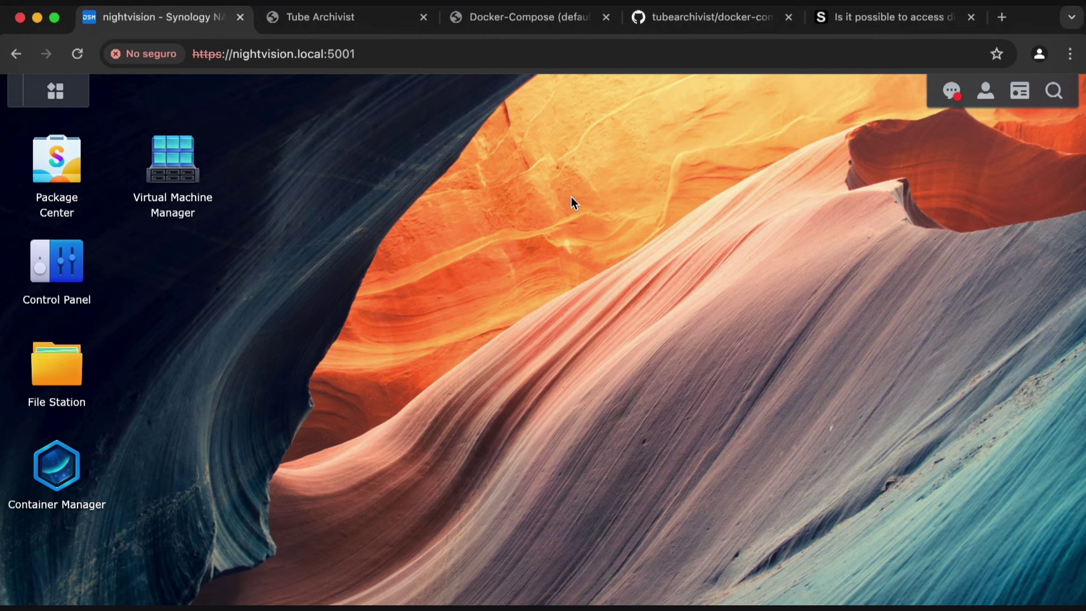
{"action": "left_click", "coordinate": [68, 189]}
{"action": "left_click", "coordinate": [349, 168]}
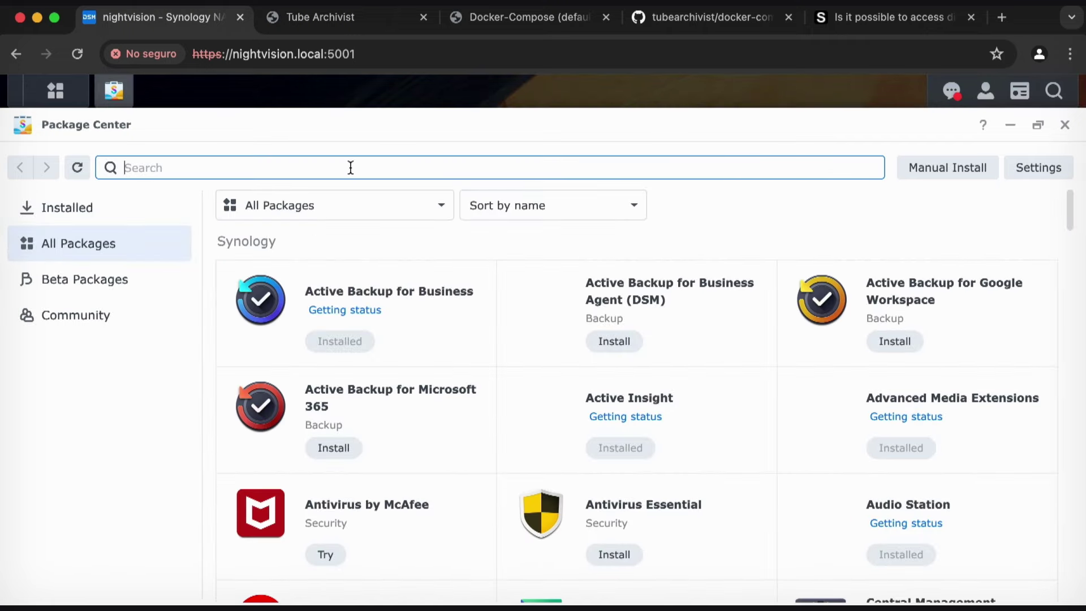
{"action": "type", "text": "conatnearma manager"}
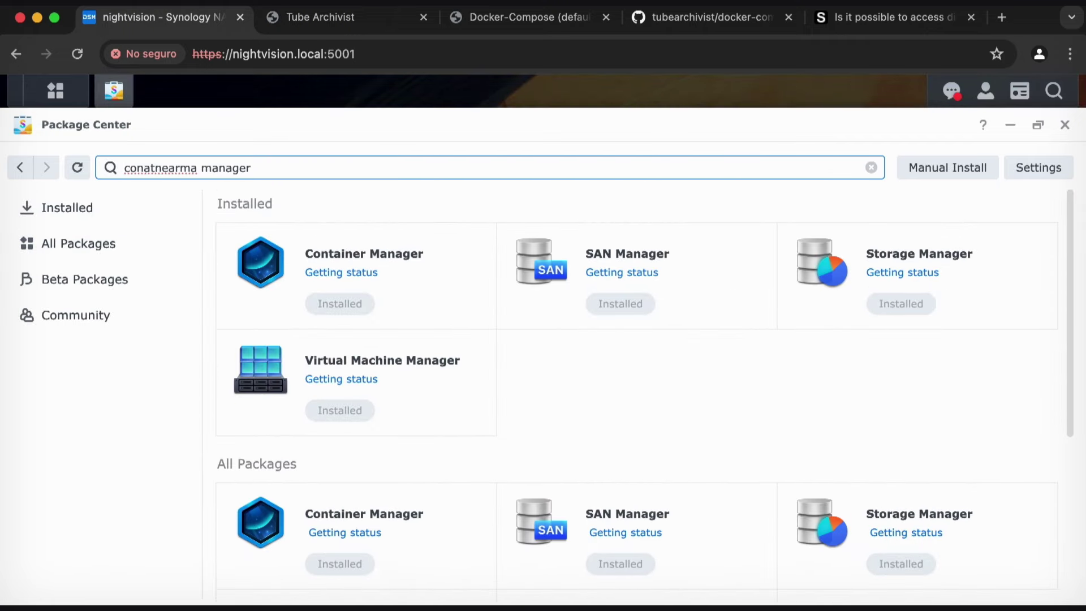
{"action": "left_click", "coordinate": [357, 263]}
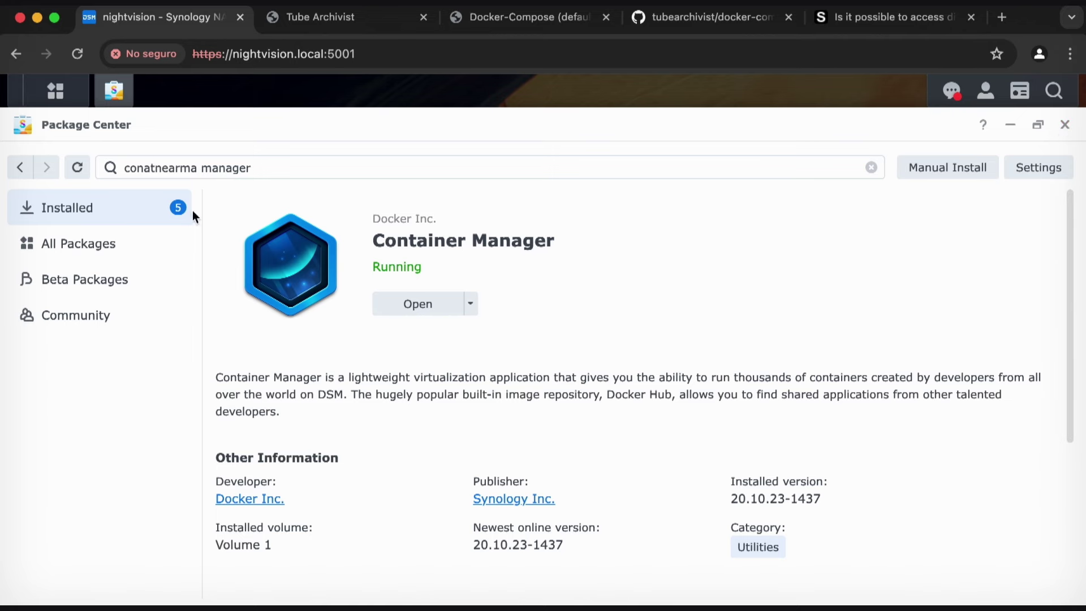
{"action": "left_click", "coordinate": [1065, 124]}
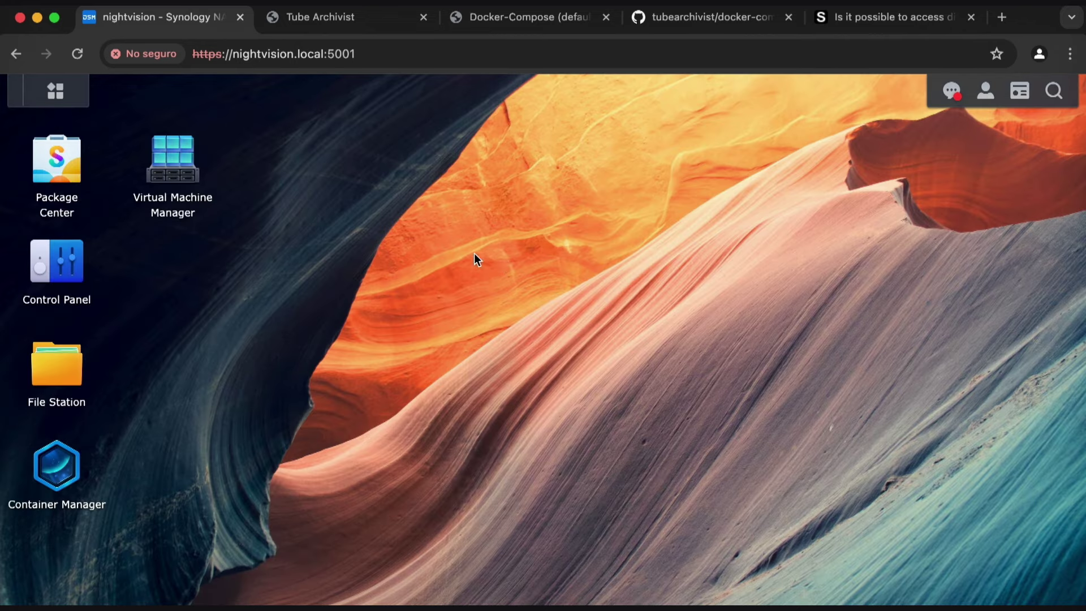
Open Container Manager, move its window clear of the desktop icons, and show the Project section.
{"action": "left_click", "coordinate": [67, 472]}
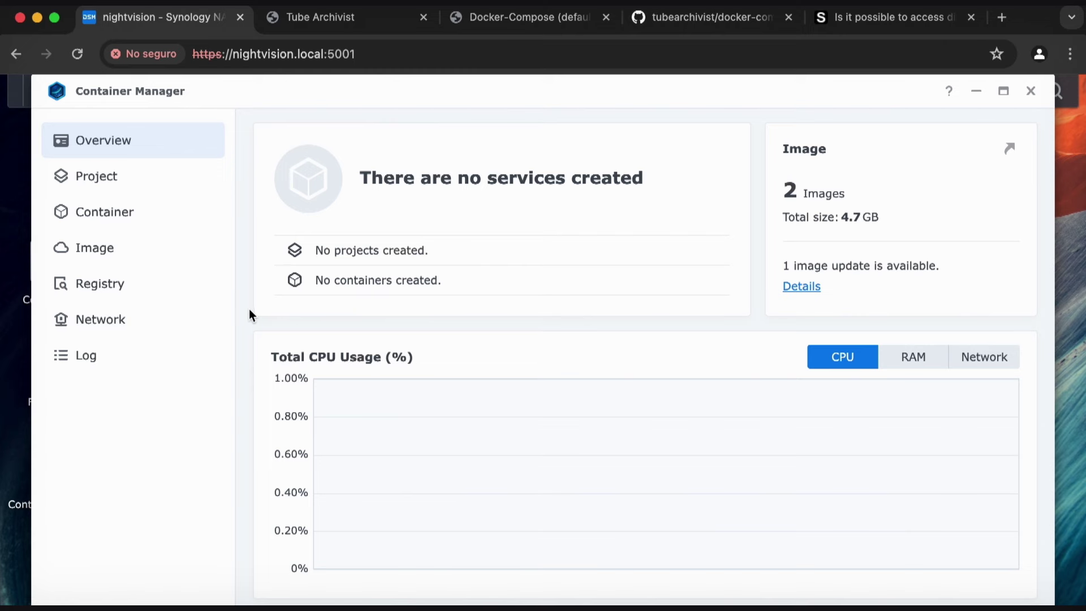
{"action": "left_click_drag", "start_coordinate": [297, 91], "coordinate": [413, 96]}
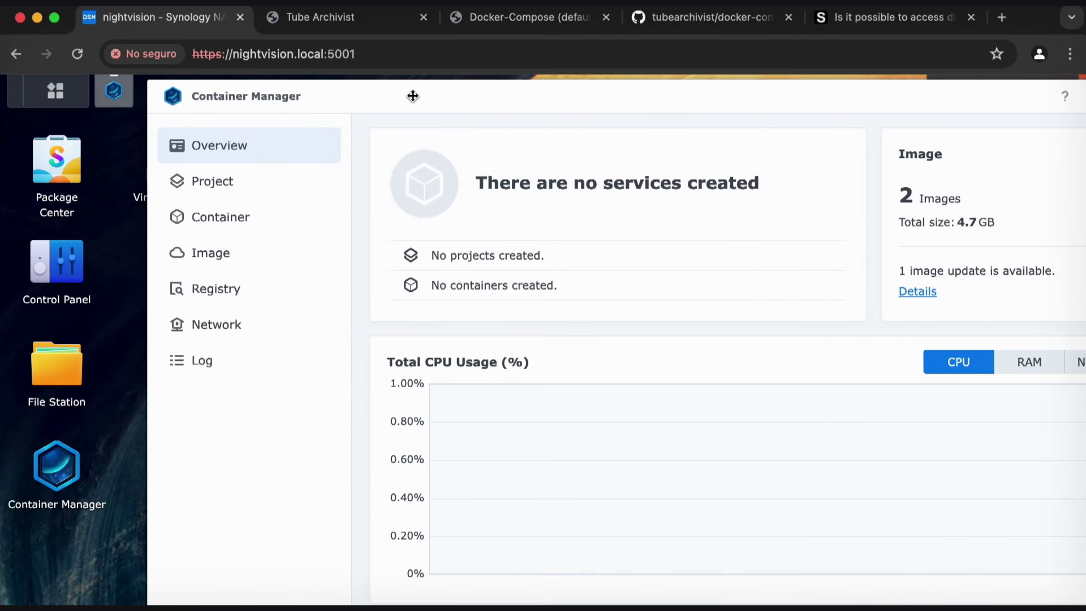
{"action": "left_click_drag", "start_coordinate": [337, 104], "coordinate": [345, 150]}
{"action": "left_click", "coordinate": [255, 229]}
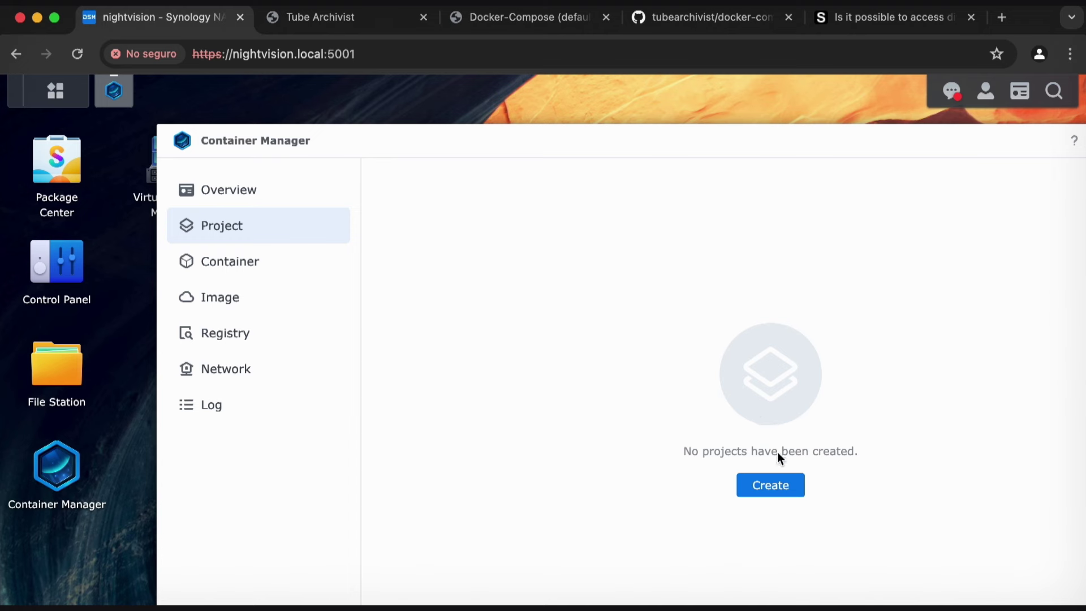
Start a new Container Manager project and name it tube-archivist.
{"action": "left_click", "coordinate": [773, 485]}
{"action": "left_click", "coordinate": [606, 233]}
{"action": "type", "text": "t"}
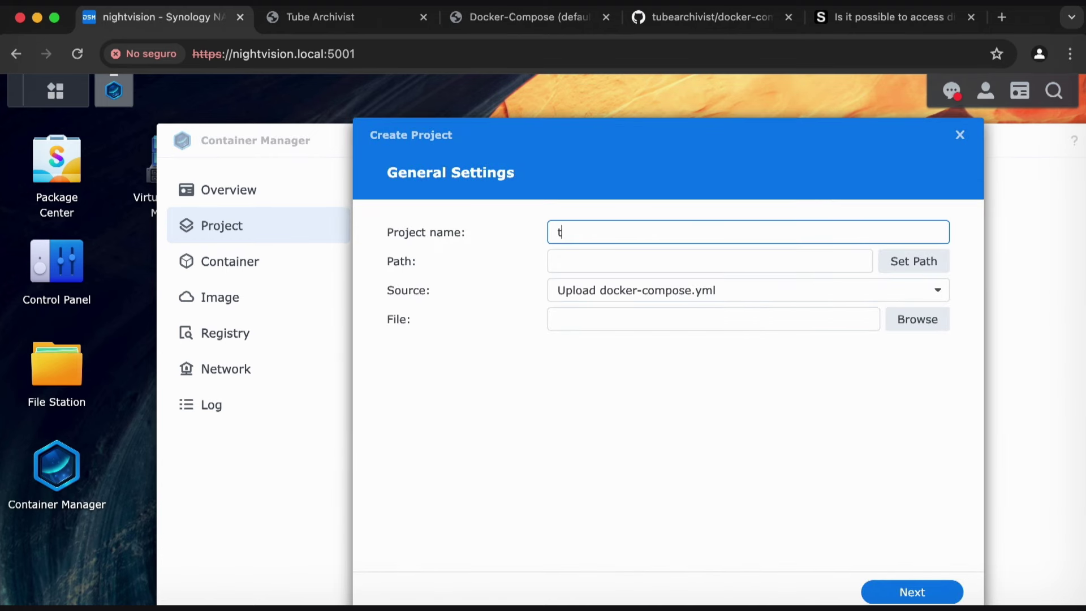
{"action": "type", "text": "ube-archivist"}
{"action": "key", "text": "super+a"}
{"action": "type", "text": "youtube"}
{"action": "key", "text": "super+a"}
{"action": "type", "text": "tube-archivist"}
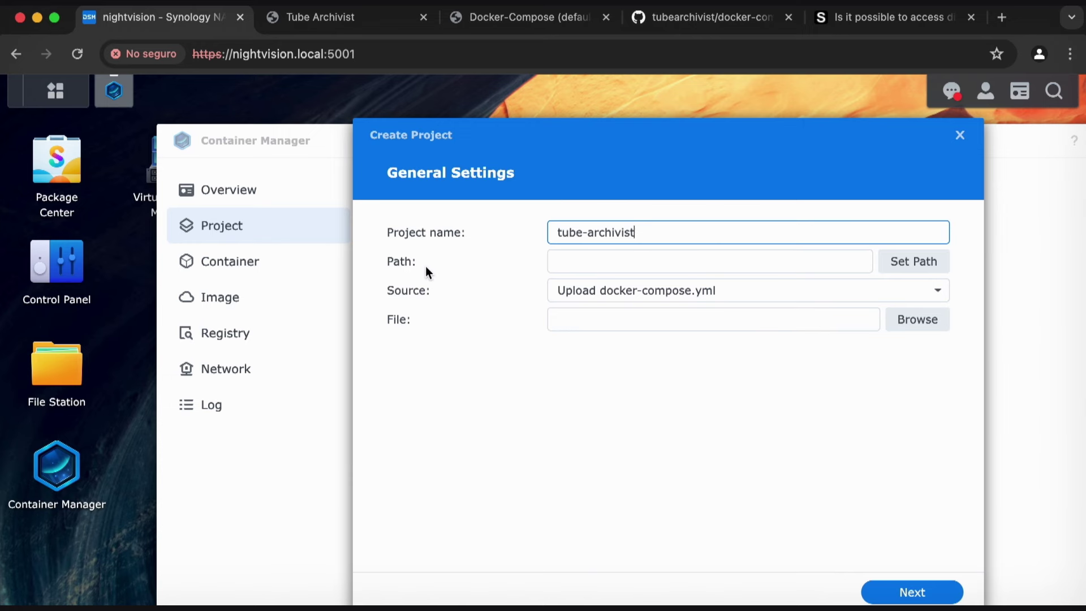
Delete the existing tube-archivist folder and the id.txt file from the docker shared folder in File Station.
{"action": "left_click", "coordinate": [62, 370]}
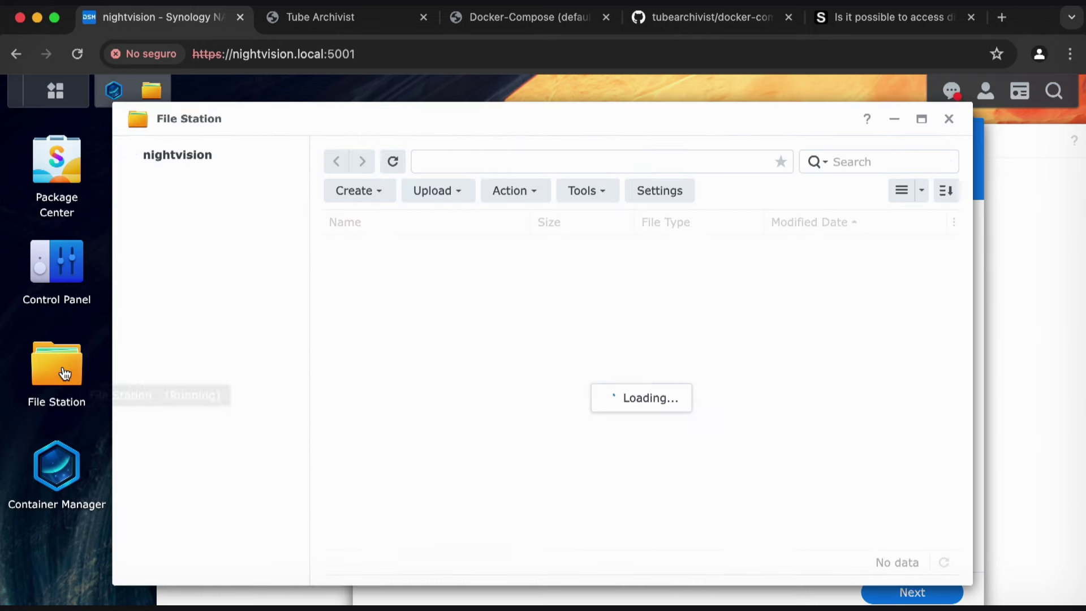
{"action": "left_click", "coordinate": [221, 275]}
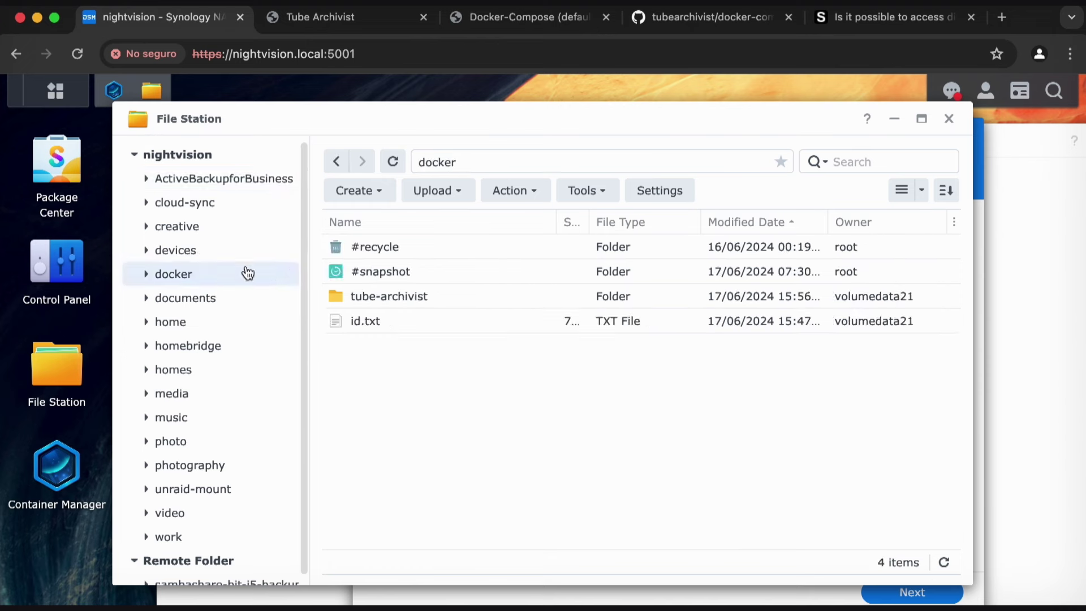
{"action": "right_click", "coordinate": [405, 301]}
{"action": "left_click", "coordinate": [488, 435]}
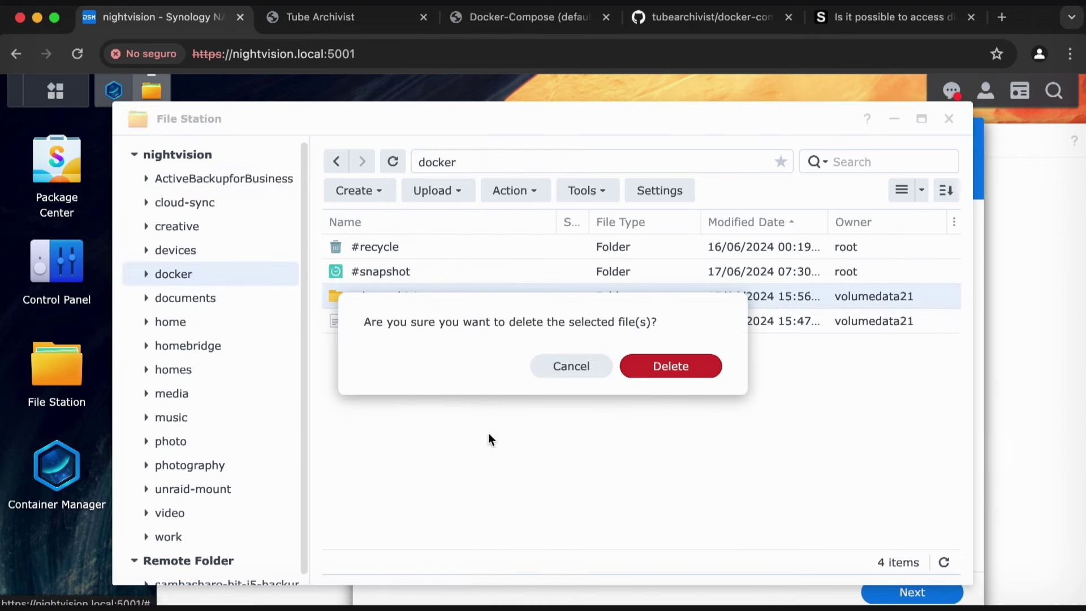
{"action": "left_click", "coordinate": [669, 366]}
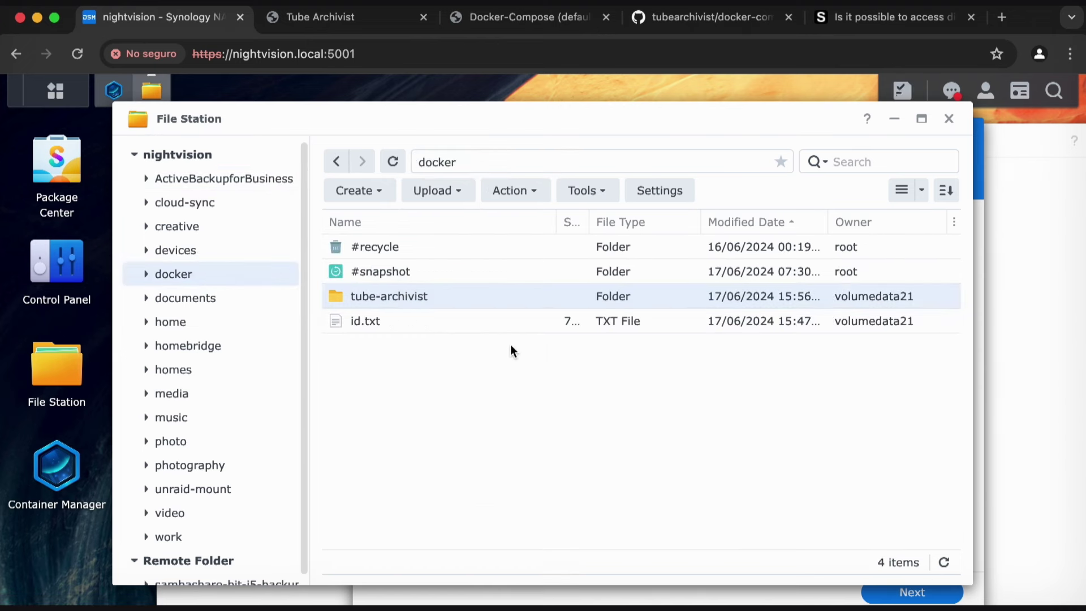
{"action": "right_click", "coordinate": [388, 322]}
{"action": "left_click", "coordinate": [480, 459]}
{"action": "left_click", "coordinate": [687, 369]}
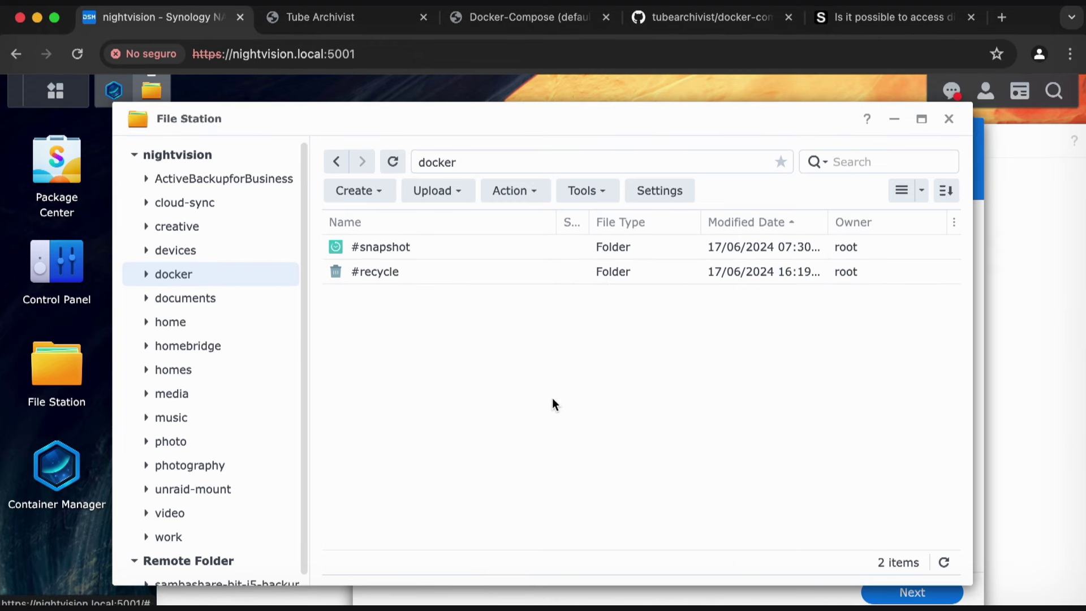
Create a folder named tube-archivist inside the docker shared folder and close File Station.
{"action": "right_click", "coordinate": [426, 342]}
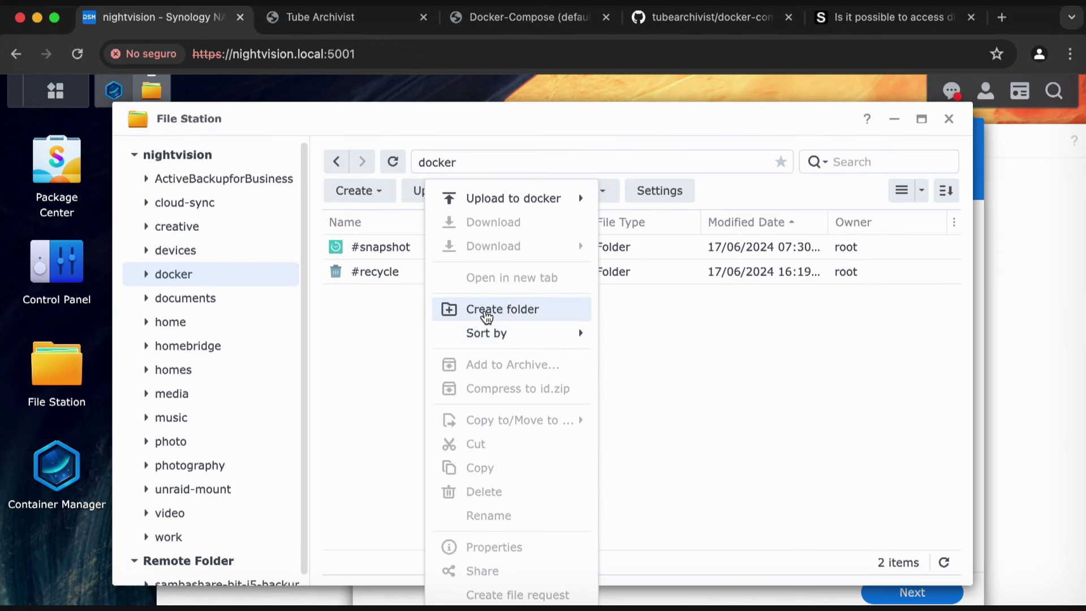
{"action": "left_click", "coordinate": [484, 310]}
{"action": "type", "text": "tube-archivist"}
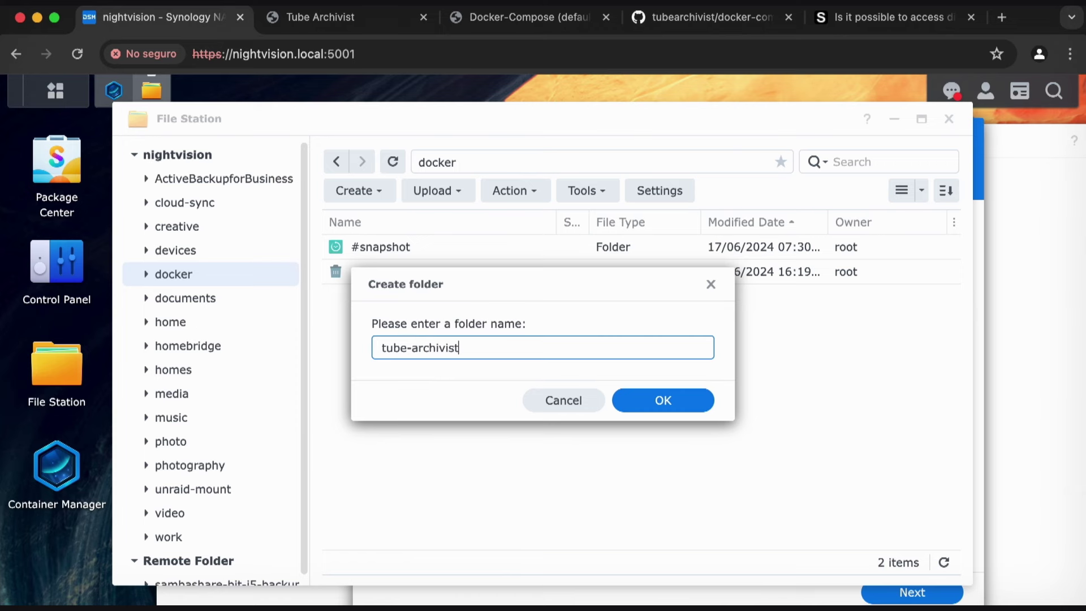
{"action": "key", "text": "Return"}
{"action": "left_click", "coordinate": [949, 119]}
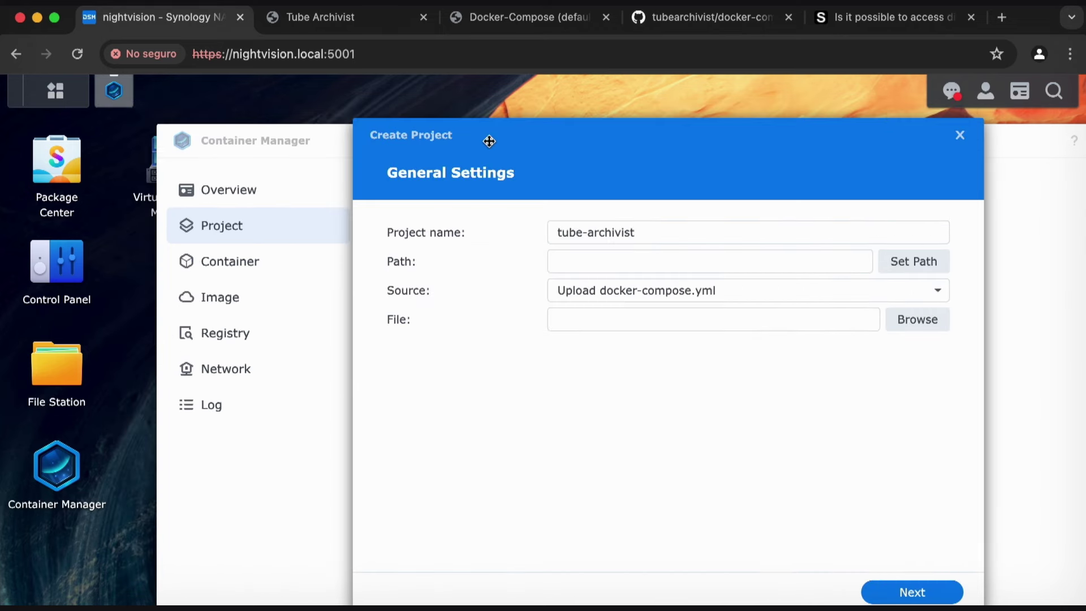
Set the project's path to the tube-archivist folder inside docker.
{"action": "left_click", "coordinate": [934, 264]}
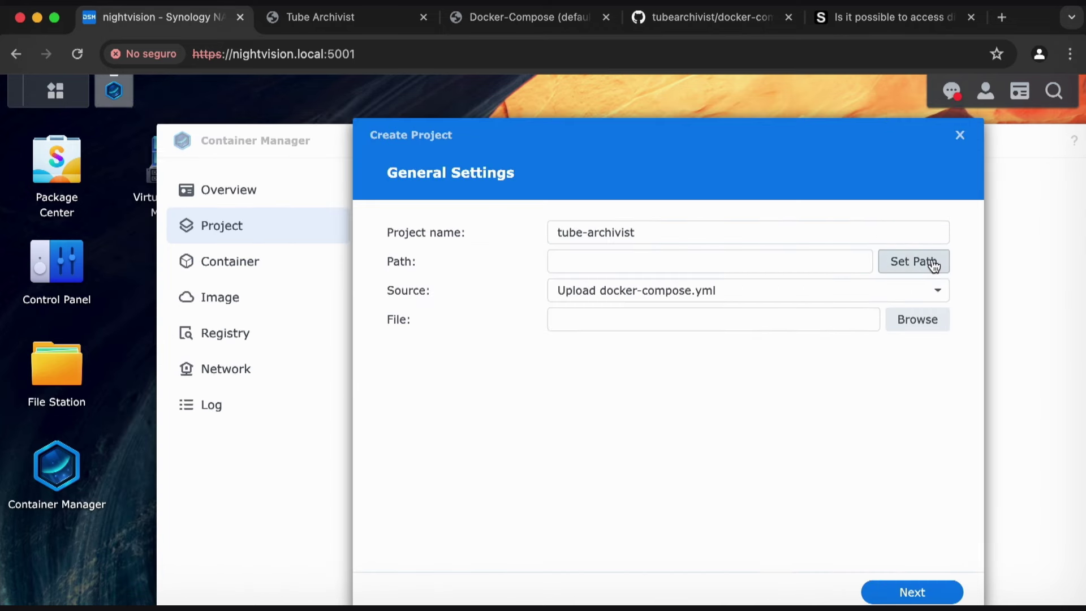
{"action": "left_click", "coordinate": [527, 338]}
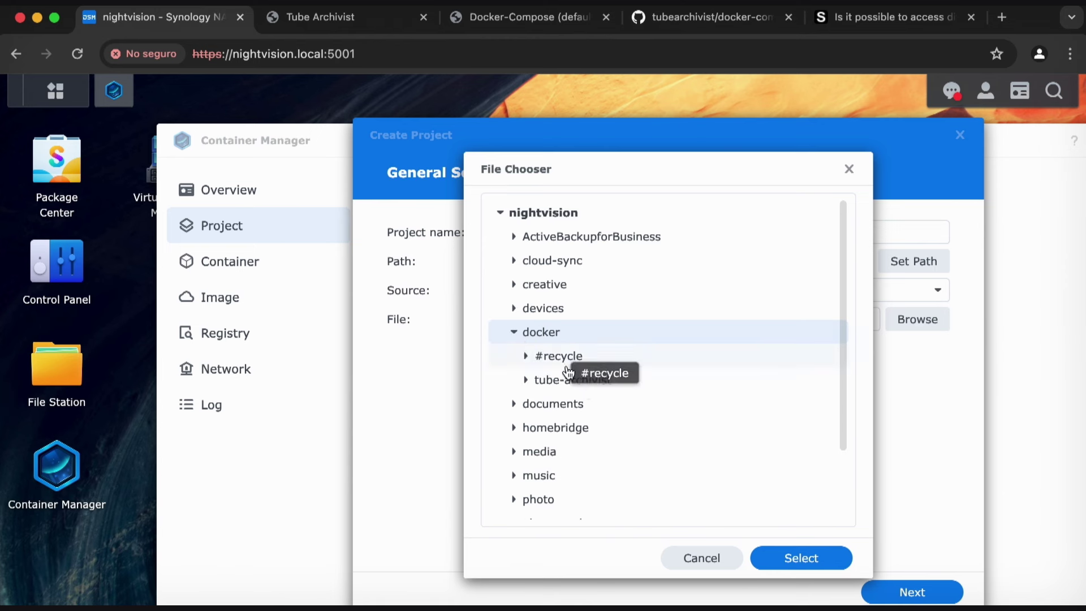
{"action": "left_click", "coordinate": [572, 379]}
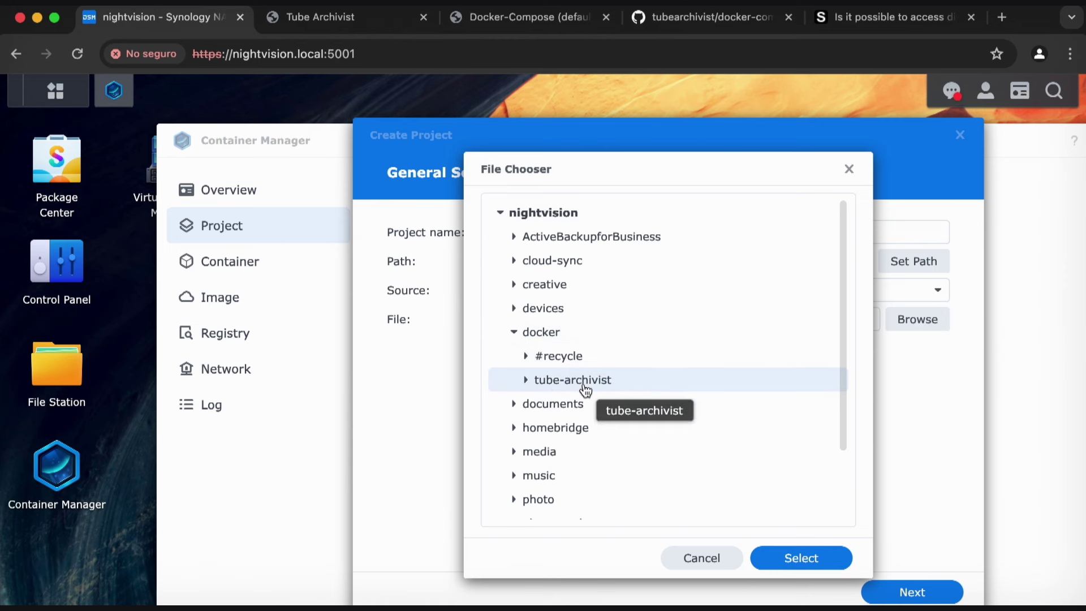
{"action": "left_click", "coordinate": [818, 562]}
Set the project source to Create docker-compose.yml and paste the copied compose code into the editor.
{"action": "left_click", "coordinate": [572, 299]}
{"action": "left_click", "coordinate": [613, 344]}
{"action": "left_click", "coordinate": [578, 351]}
{"action": "key", "text": "super+v"}
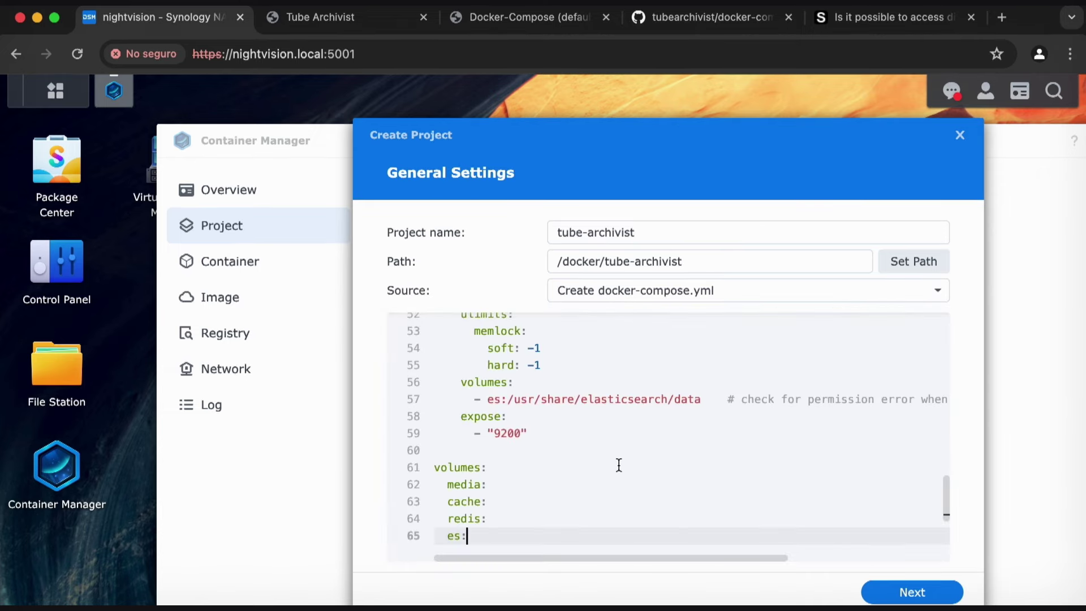
Review the pasted compose code against the original docker-compose.yml on GitHub, ending at the start of the code in the project editor.
{"action": "scroll", "coordinate": [618, 463], "scroll_direction": "up", "scroll_amount": 15}
{"action": "scroll", "coordinate": [618, 462], "scroll_direction": "down", "scroll_amount": 2}
{"action": "left_click", "coordinate": [529, 17]}
{"action": "left_click", "coordinate": [691, 18]}
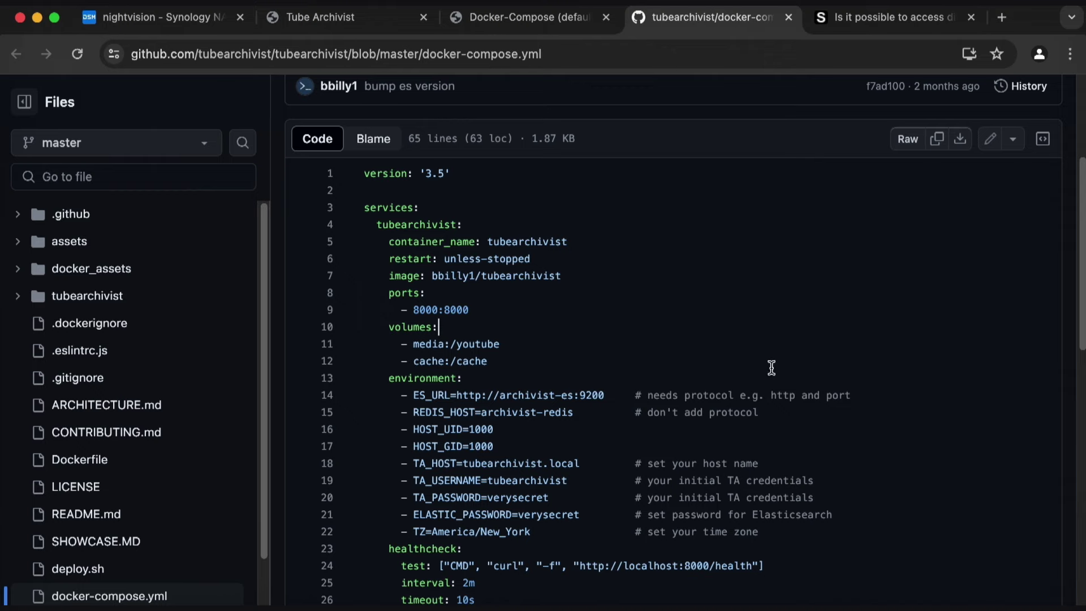
{"action": "scroll", "coordinate": [707, 320], "scroll_direction": "down", "scroll_amount": 5}
{"action": "scroll", "coordinate": [707, 320], "scroll_direction": "up", "scroll_amount": 5}
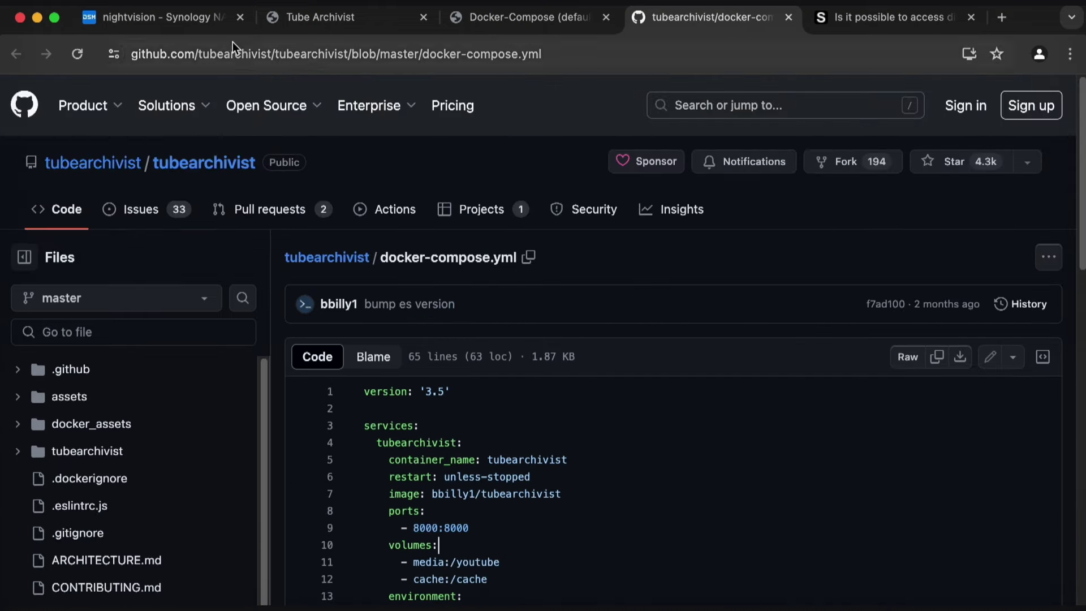
{"action": "left_click", "coordinate": [160, 16]}
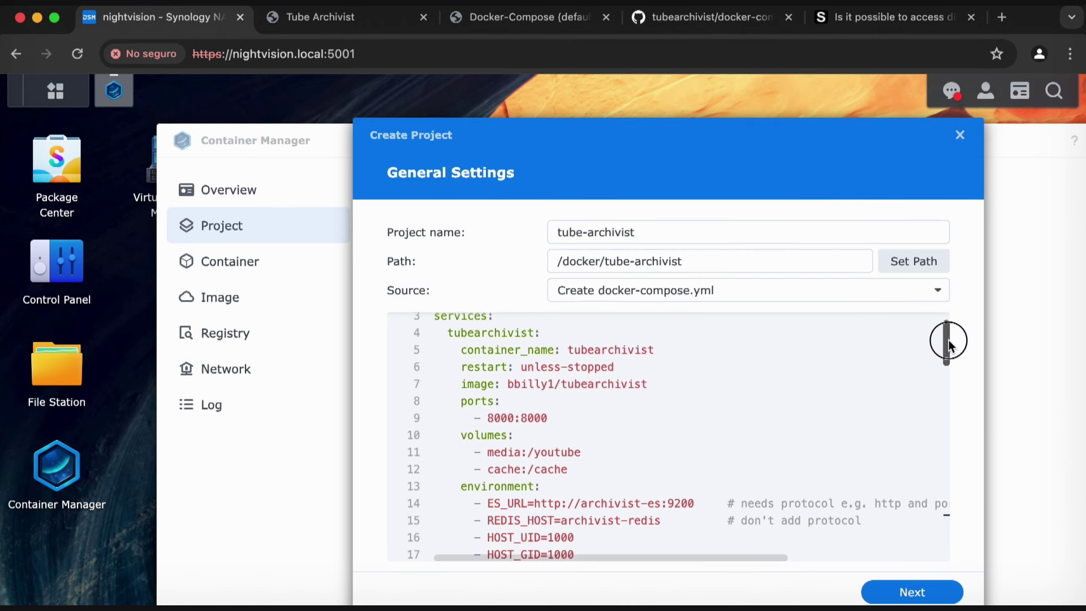
{"action": "left_click_drag", "start_coordinate": [948, 342], "coordinate": [946, 332]}
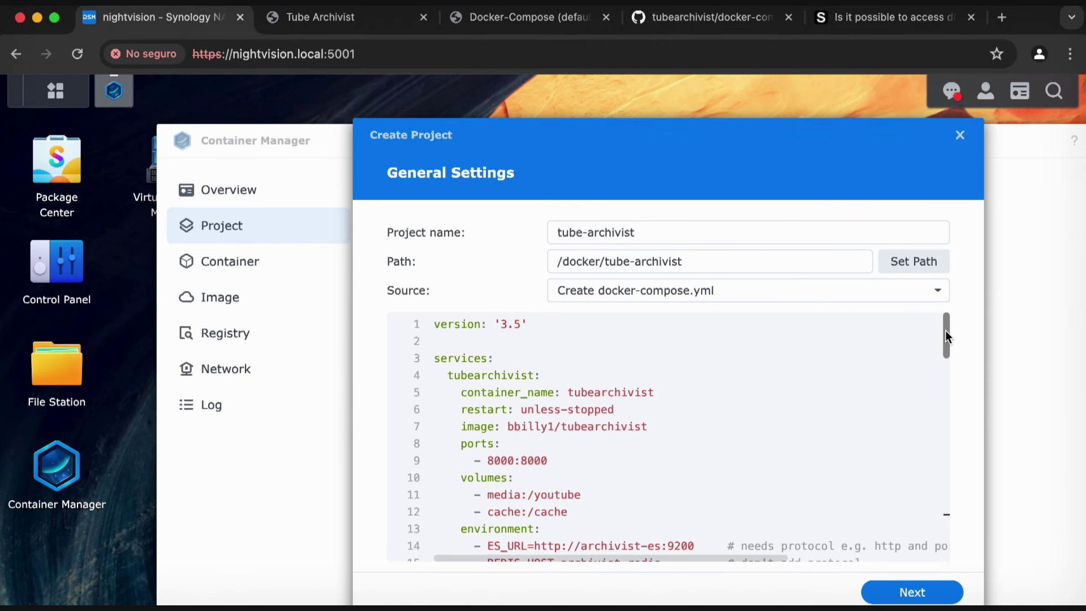
Try 18000 as the host port in the tubearchivist port mapping and restore the original mapping.
{"action": "scroll", "coordinate": [945, 334], "scroll_direction": "down", "scroll_amount": 1}
{"action": "double_click", "coordinate": [496, 446]}
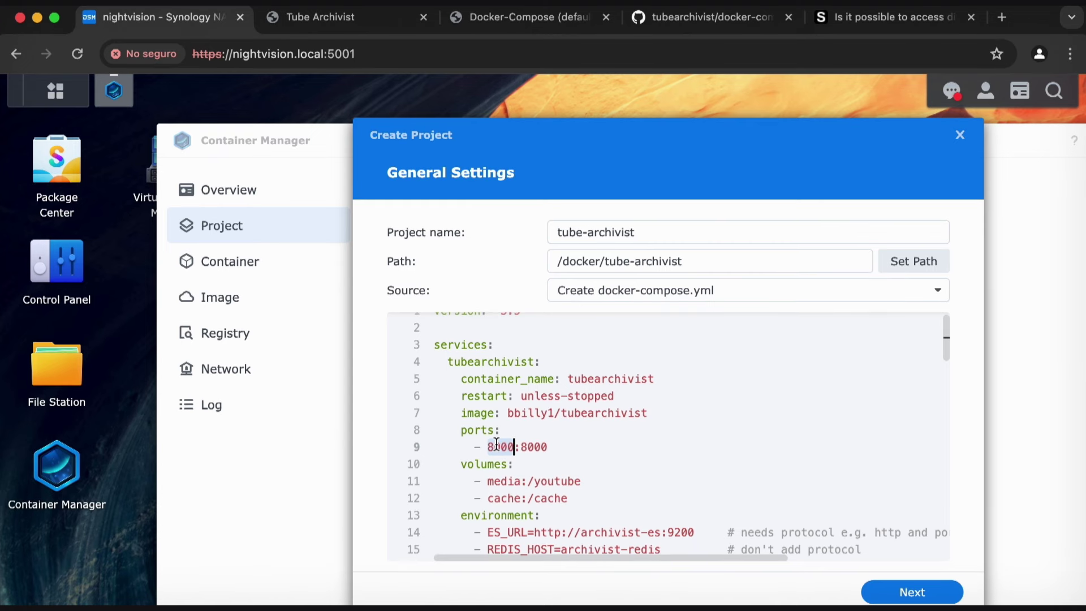
{"action": "left_click", "coordinate": [532, 429]}
{"action": "double_click", "coordinate": [501, 446]}
{"action": "key", "text": "Left"}
{"action": "type", "text": "1"}
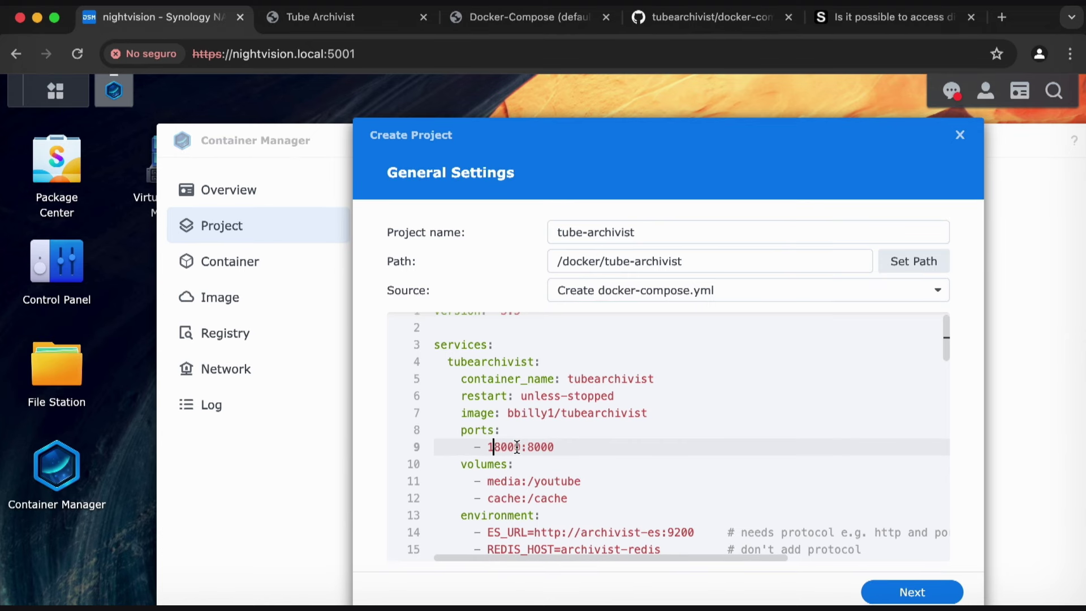
{"action": "key", "text": "BackSpace"}
Prefix the tubearchivist media and cache volume sources with ./ to make them relative to the project folder.
{"action": "left_click_drag", "start_coordinate": [948, 329], "coordinate": [948, 332]}
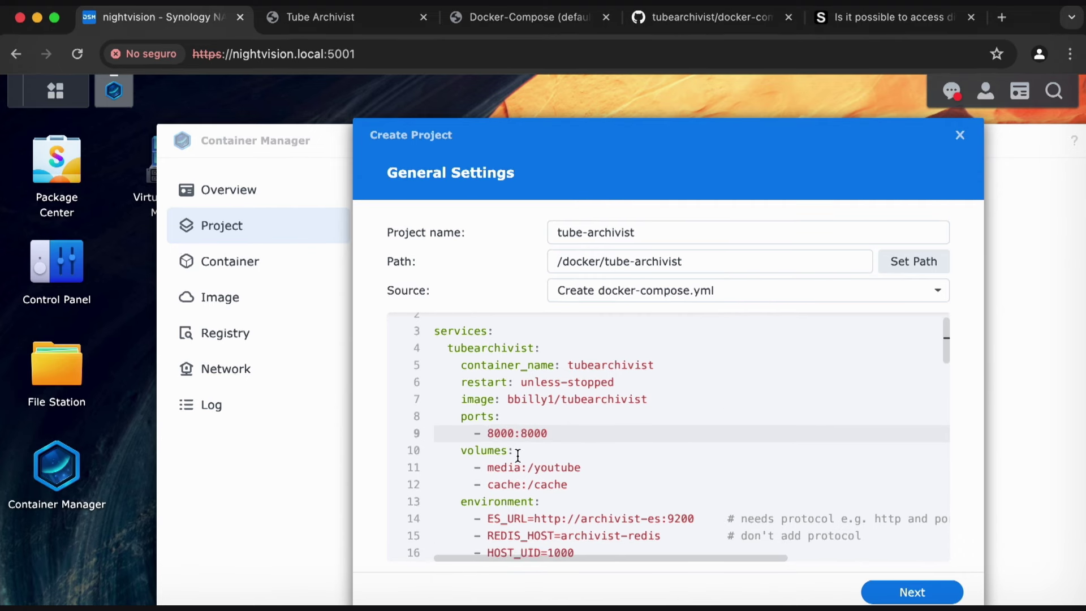
{"action": "left_click", "coordinate": [486, 467]}
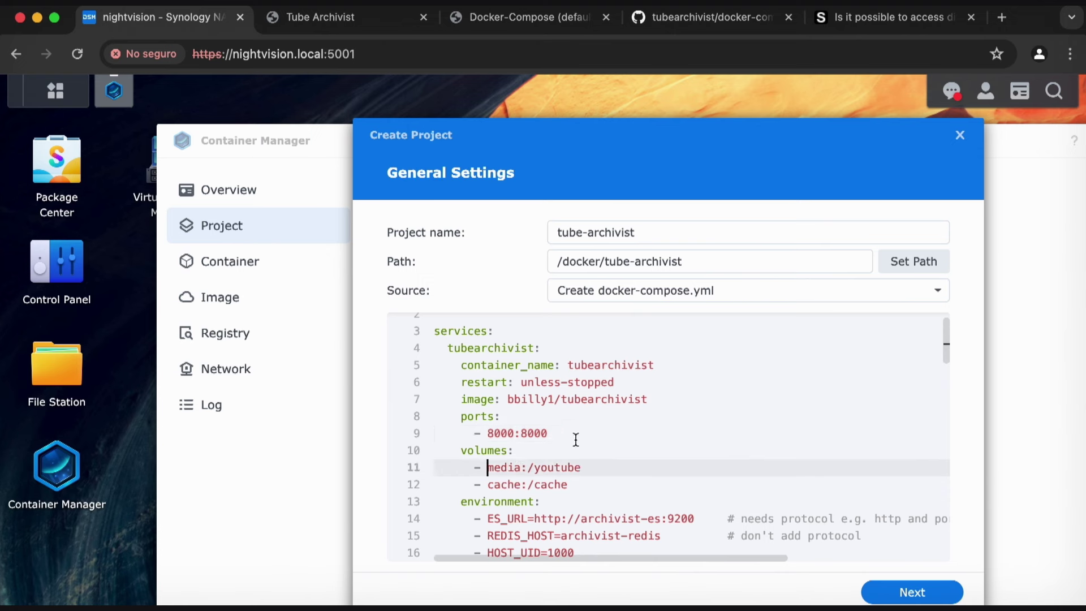
{"action": "type", "text": "./"}
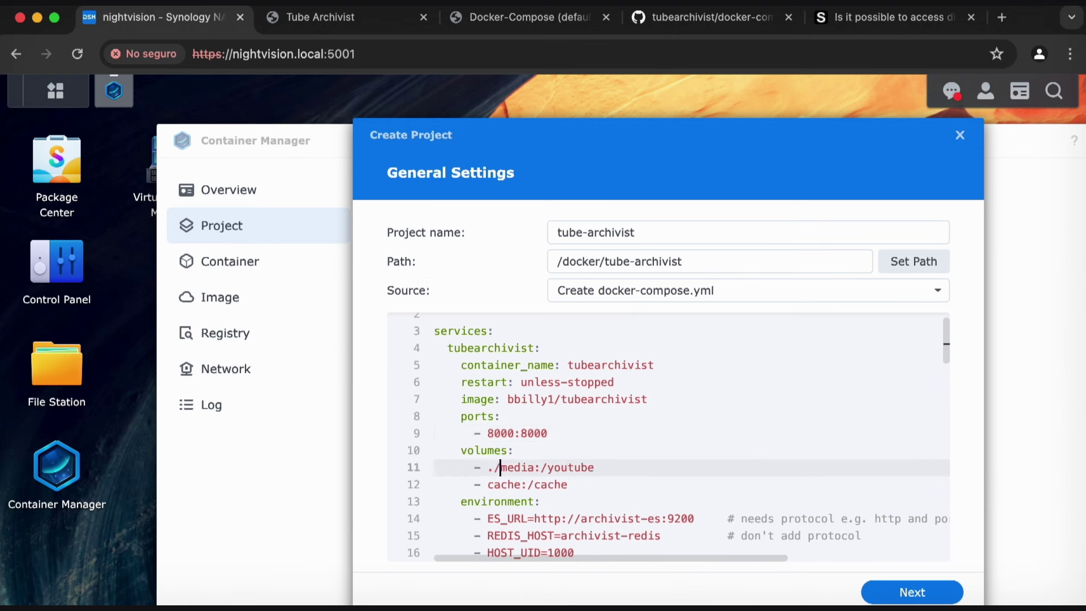
{"action": "left_click", "coordinate": [487, 485]}
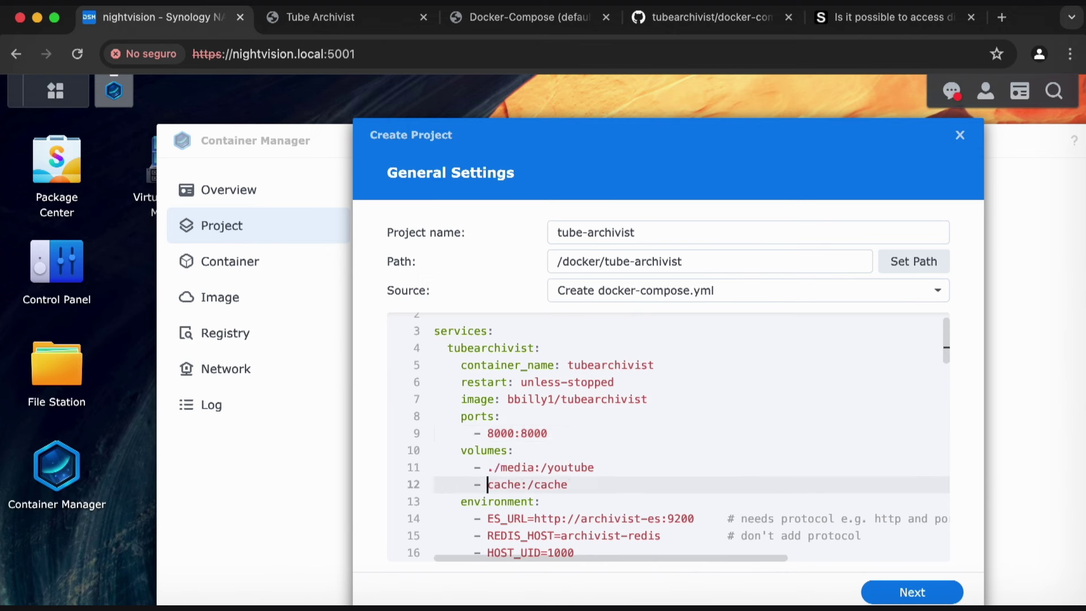
{"action": "type", "text": "./"}
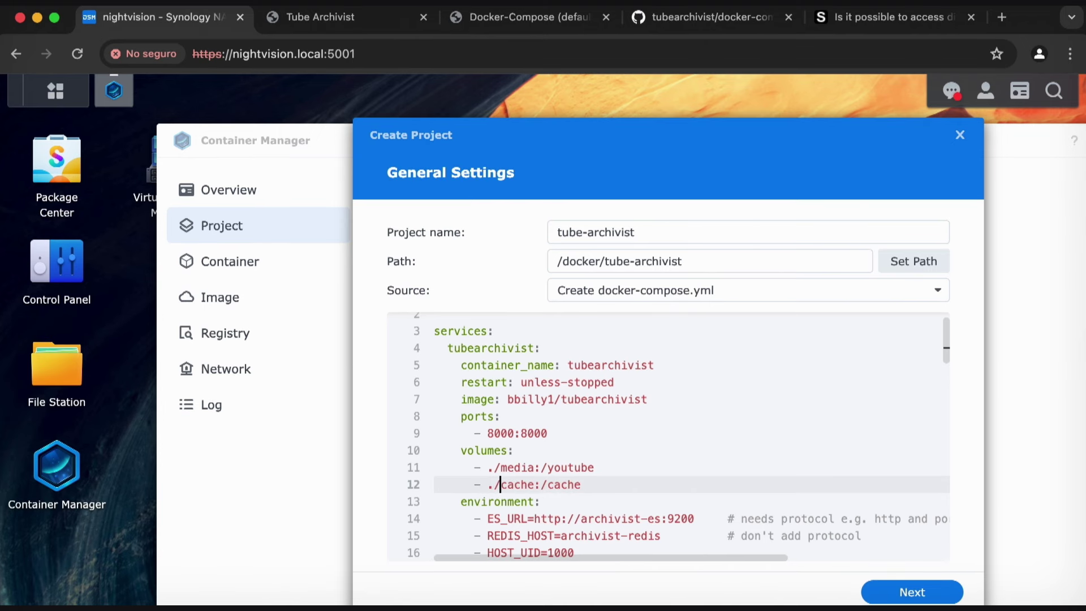
Examine the container and host sides of the tubearchivist media and cache volume mappings.
{"action": "left_click", "coordinate": [538, 468]}
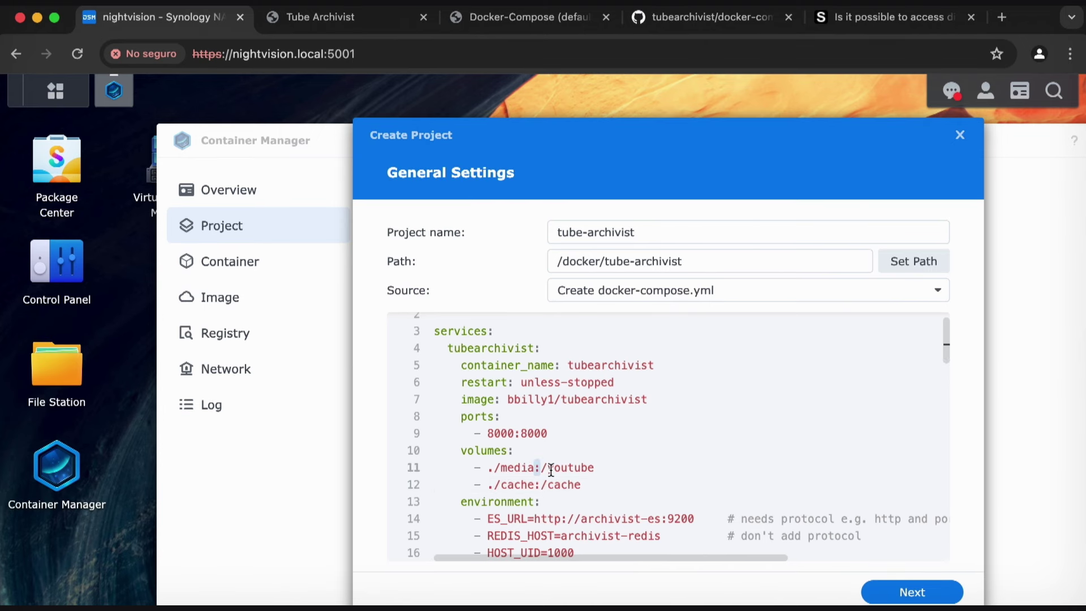
{"action": "left_click_drag", "start_coordinate": [542, 467], "coordinate": [611, 468]}
{"action": "left_click", "coordinate": [538, 485]}
{"action": "left_click", "coordinate": [563, 484]}
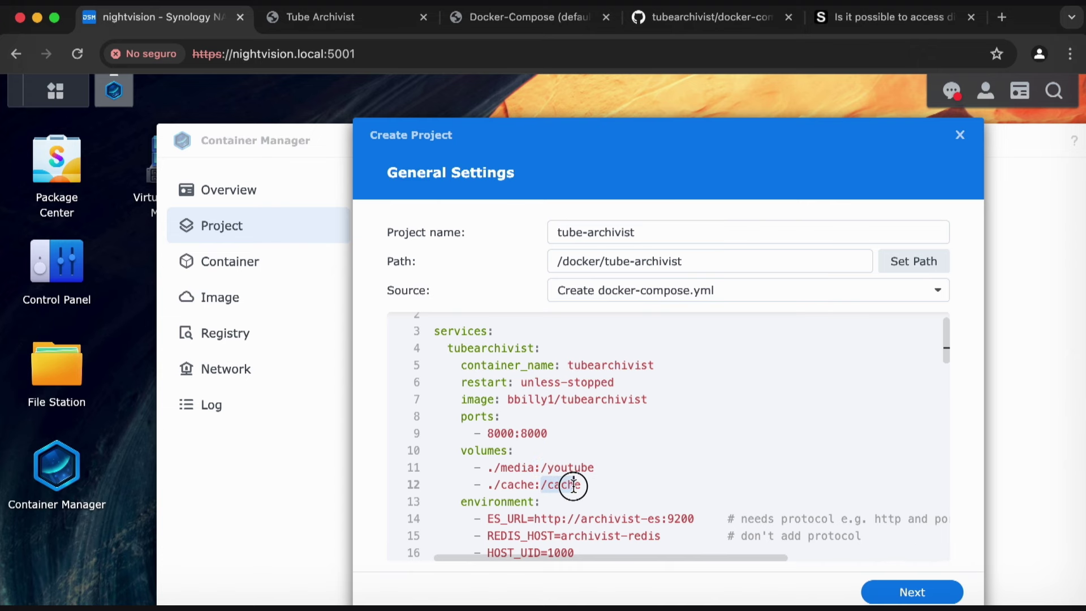
{"action": "left_click", "coordinate": [547, 467]}
{"action": "left_click", "coordinate": [596, 468]}
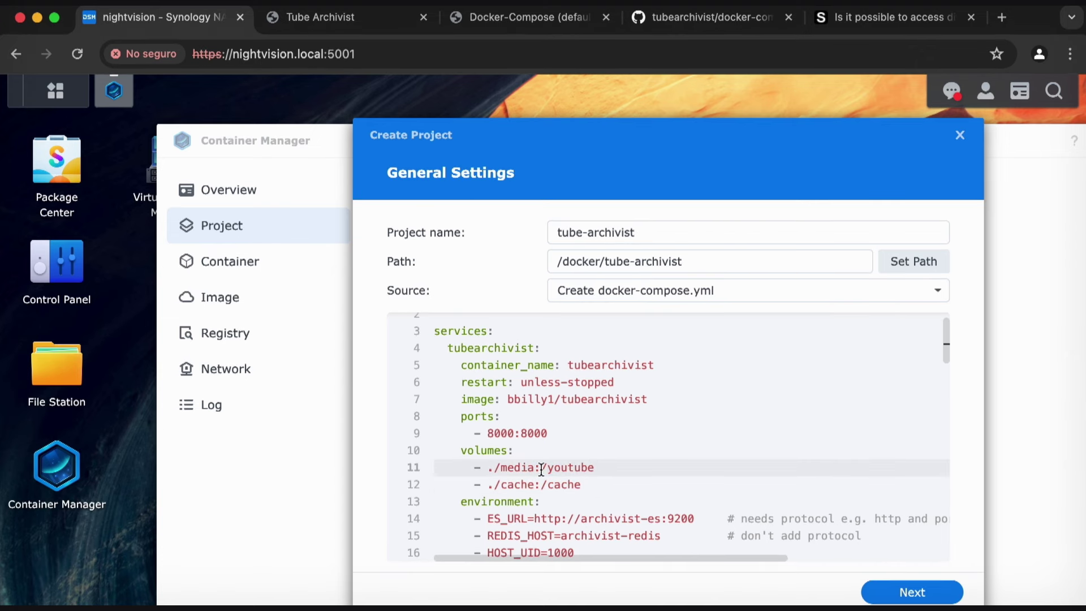
{"action": "left_click_drag", "start_coordinate": [542, 468], "coordinate": [594, 484]}
{"action": "left_click", "coordinate": [573, 483]}
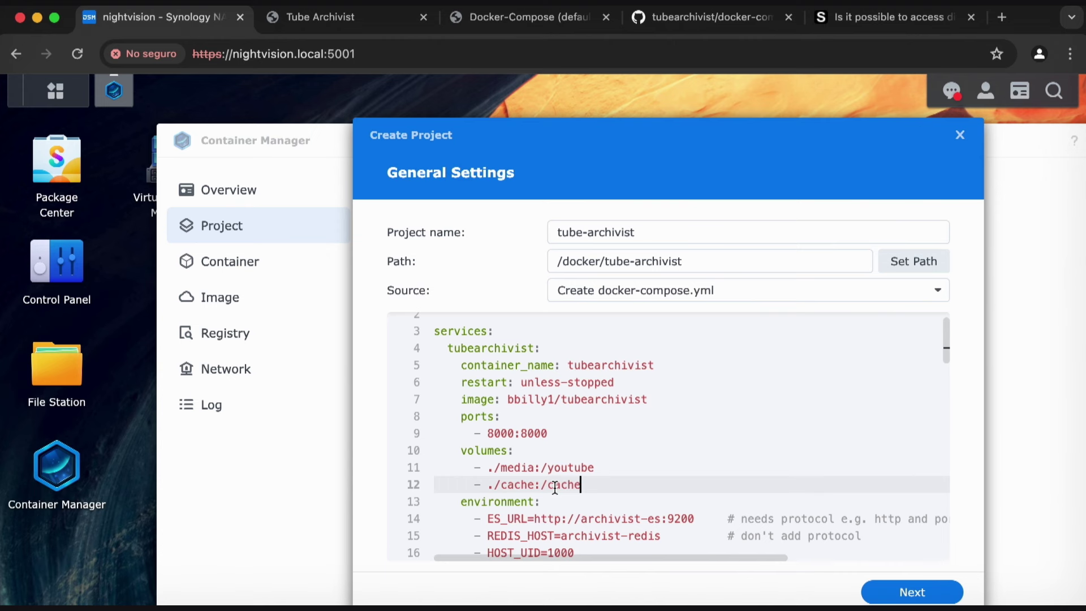
{"action": "left_click_drag", "start_coordinate": [535, 468], "coordinate": [494, 468]}
{"action": "left_click", "coordinate": [486, 468]}
Create a folder named media inside docker/tube-archivist in File Station.
{"action": "left_click", "coordinate": [57, 366]}
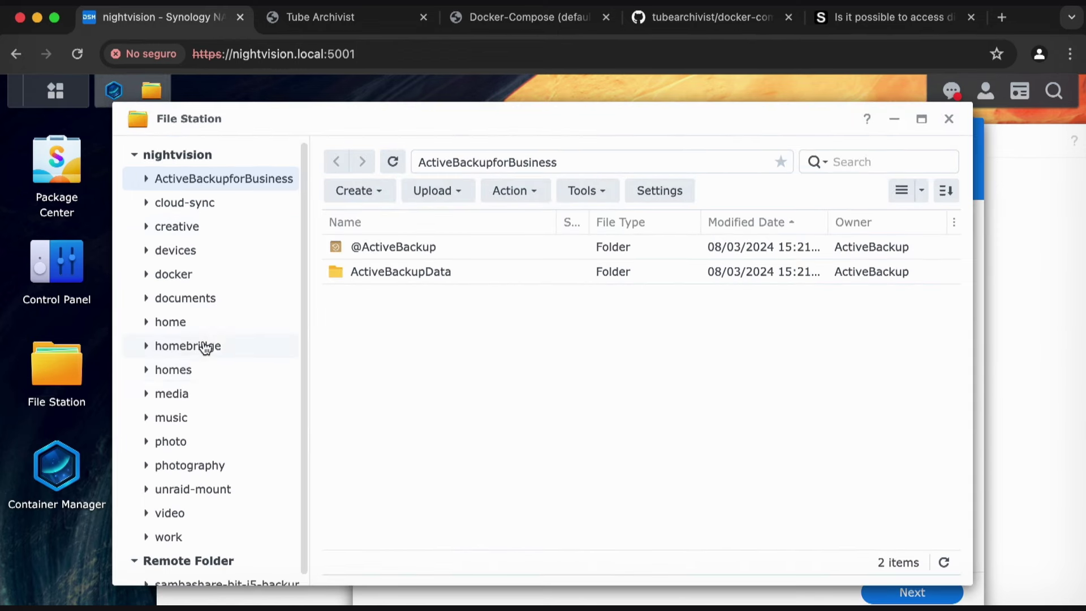
{"action": "left_click", "coordinate": [181, 274]}
{"action": "double_click", "coordinate": [389, 294]}
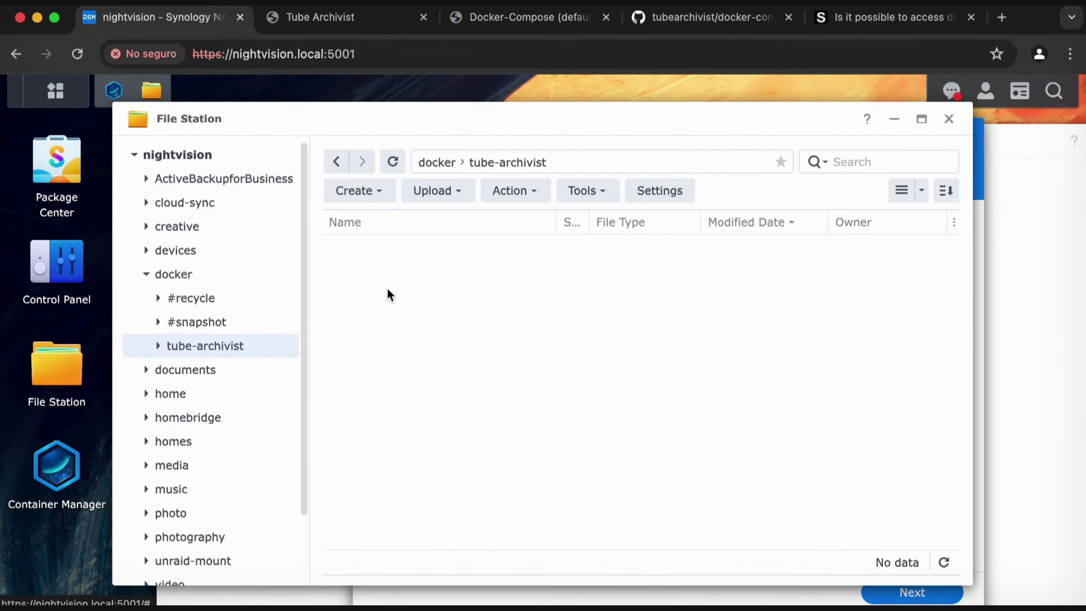
{"action": "right_click", "coordinate": [469, 308]}
{"action": "left_click", "coordinate": [512, 309]}
{"action": "type", "text": "media"}
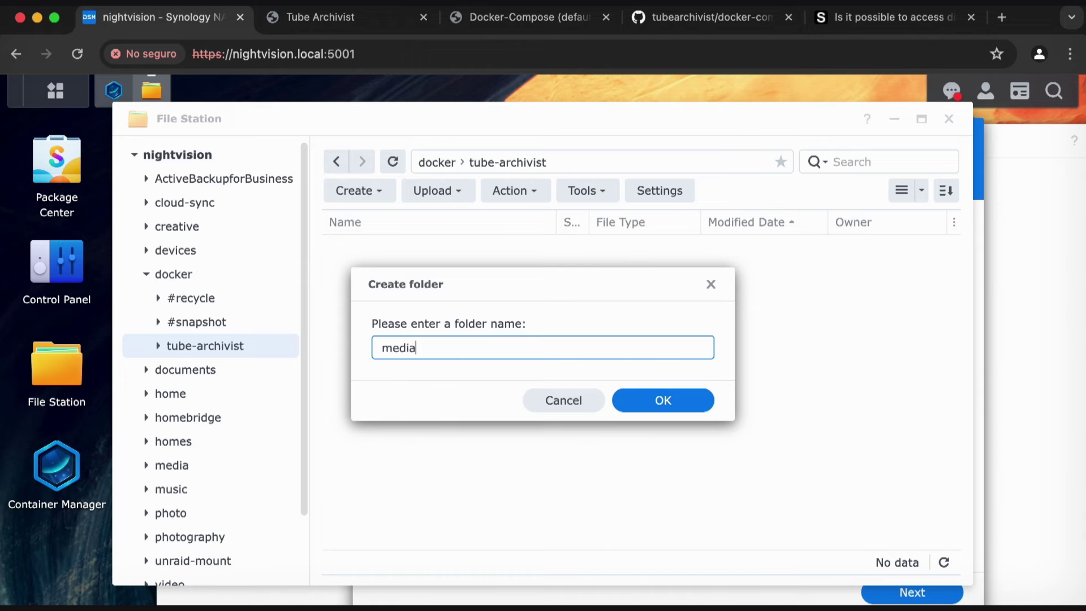
{"action": "key", "text": "Return"}
Create a folder named cache inside docker/tube-archivist and return to the project's compose editor.
{"action": "right_click", "coordinate": [451, 321]}
{"action": "left_click", "coordinate": [475, 307]}
{"action": "type", "text": "cadhe"}
{"action": "key", "text": "Return"}
{"action": "left_click_drag", "start_coordinate": [475, 119], "coordinate": [402, 105]}
{"action": "left_click", "coordinate": [936, 170]}
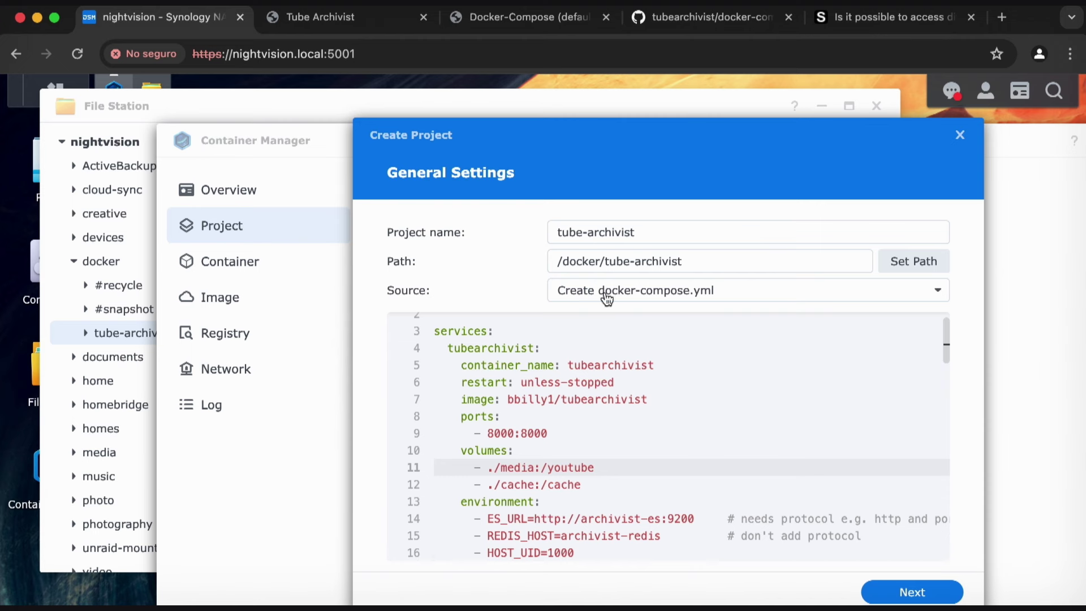
Try replacing the dot in the media volume source with volume1/docker/tube-archivist, reusing the project's path.
{"action": "left_click", "coordinate": [548, 485]}
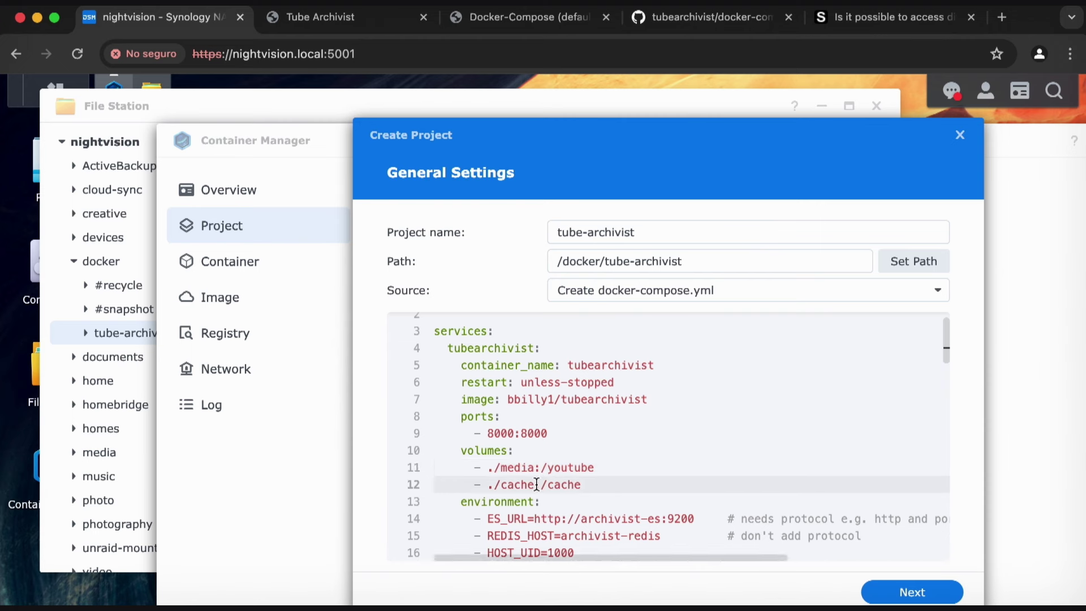
{"action": "left_click", "coordinate": [490, 468]}
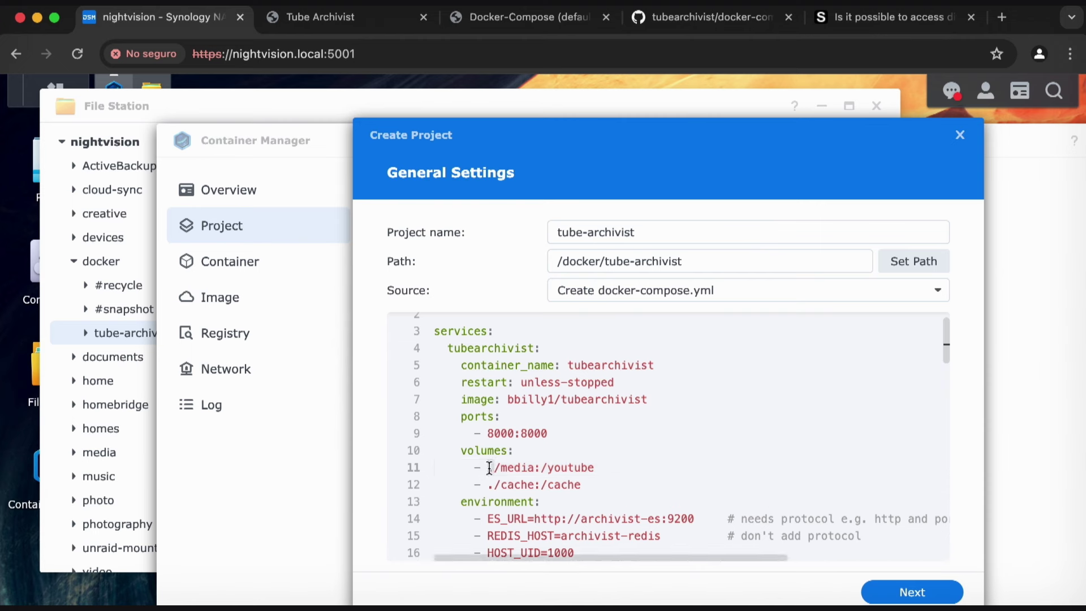
{"action": "triple_click", "coordinate": [720, 259]}
{"action": "key", "text": "super+c"}
{"action": "left_click", "coordinate": [489, 451]}
{"action": "left_click", "coordinate": [491, 468]}
{"action": "key", "text": "BackSpace"}
{"action": "key", "text": "super+v"}
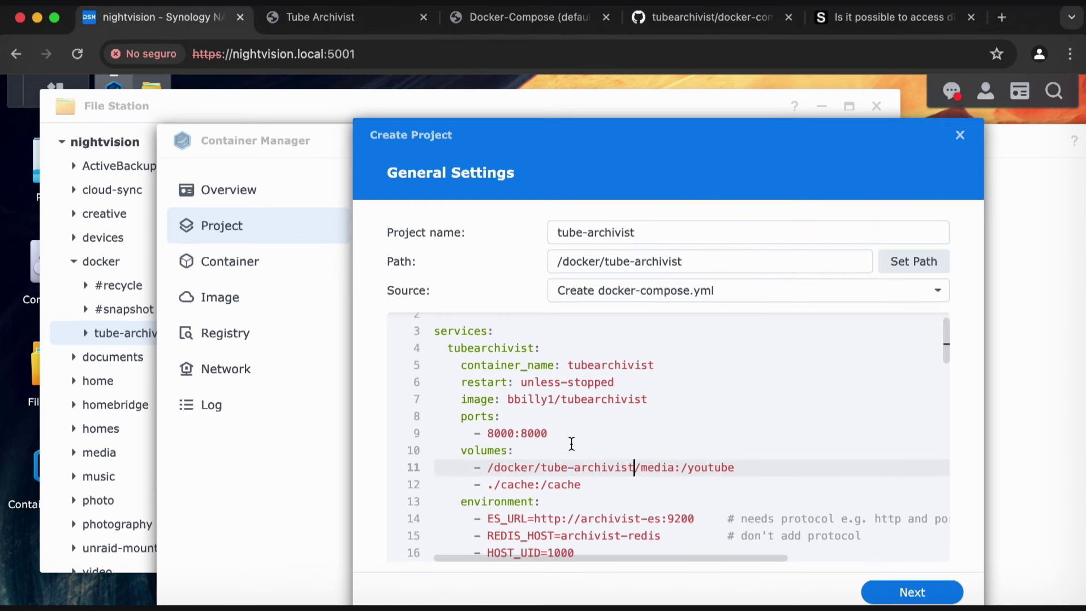
{"action": "type", "text": "volume1"}
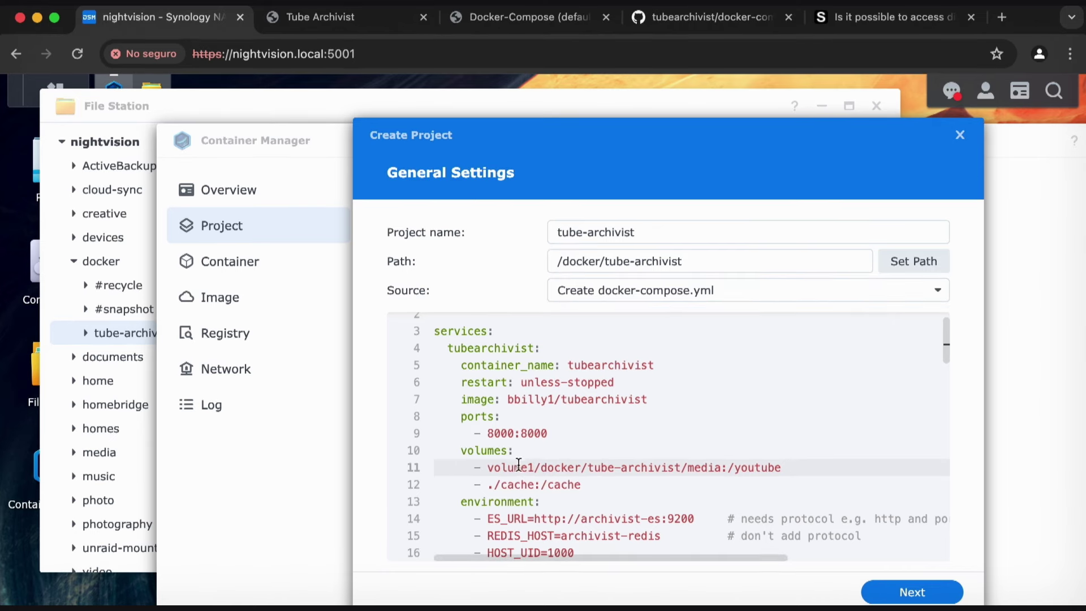
Replace the full path in the media volume source with a dot to restore ./media.
{"action": "left_click", "coordinate": [492, 485]}
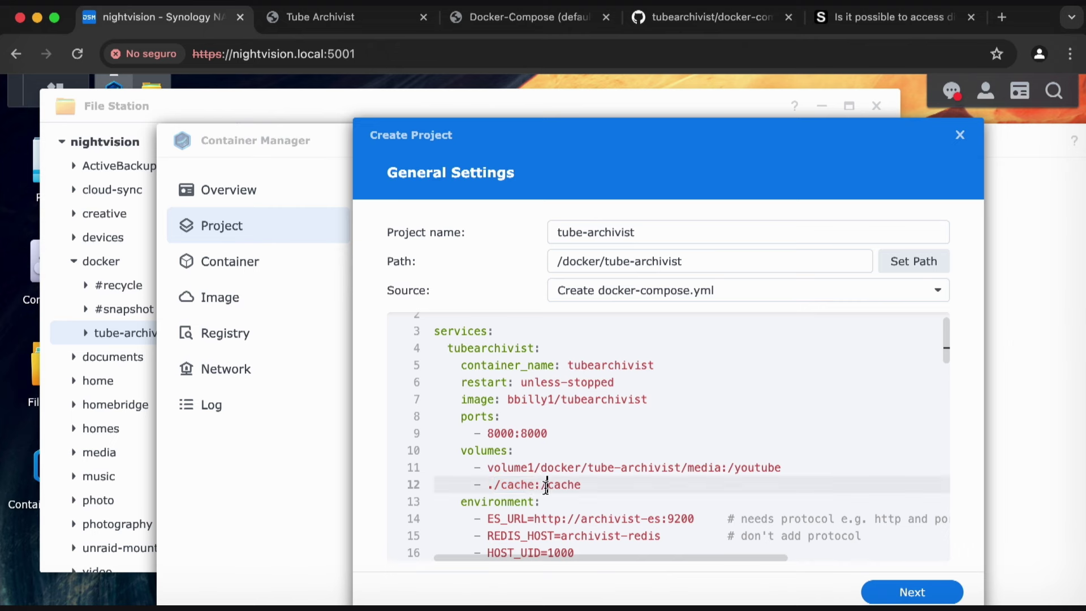
{"action": "left_click", "coordinate": [582, 467]}
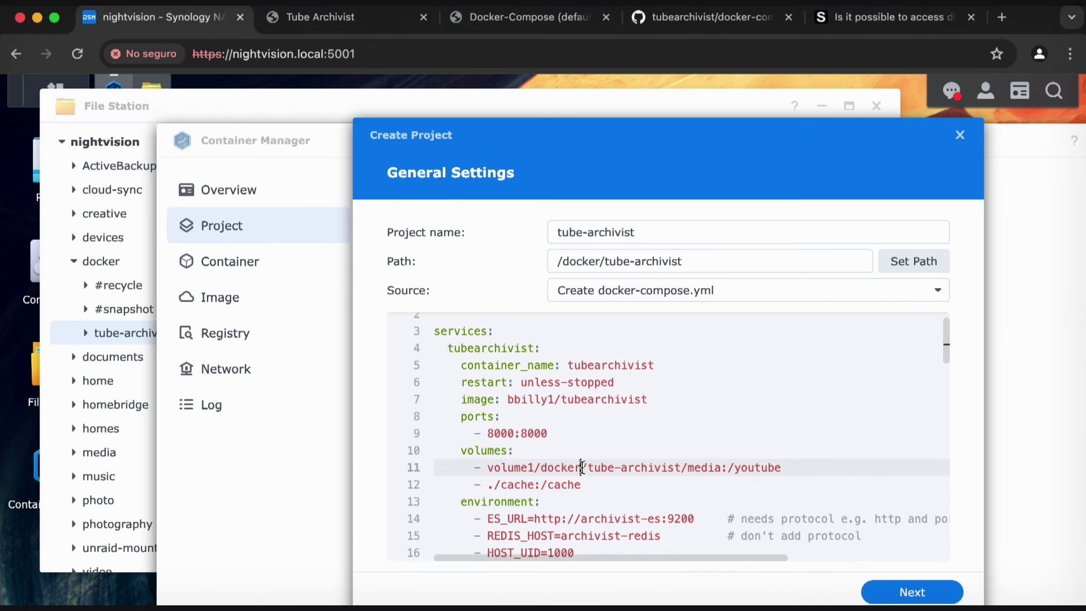
{"action": "left_click_drag", "start_coordinate": [682, 467], "coordinate": [489, 471]}
{"action": "type", "text": "."}
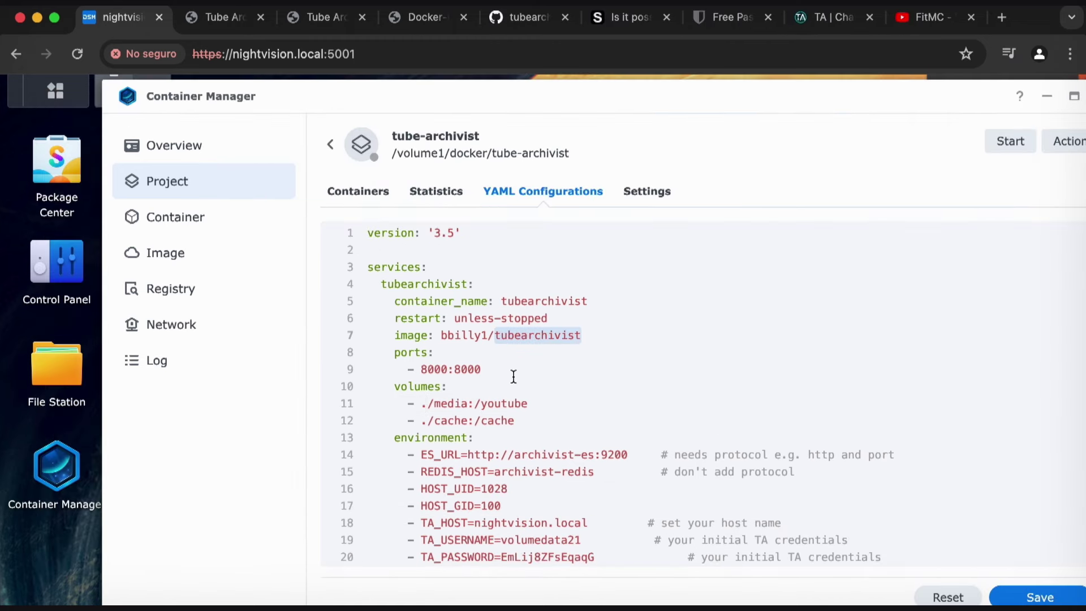
Inspect the ./media volume source and the contents of the tube-archivist folder in File Station, then return to the docker folder.
{"action": "left_click", "coordinate": [654, 337]}
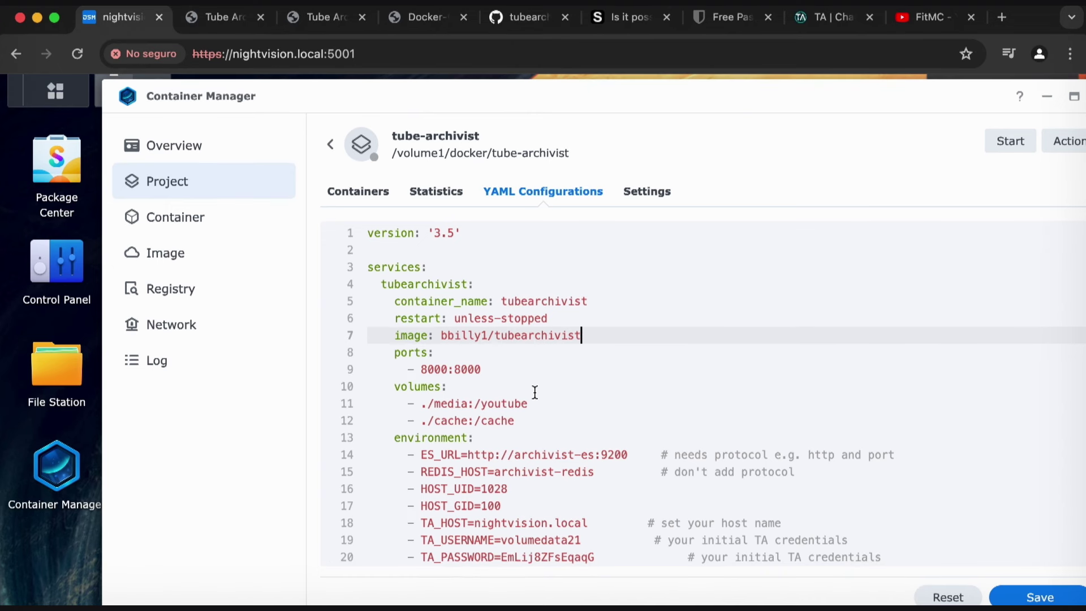
{"action": "left_click", "coordinate": [421, 404]}
{"action": "left_click_drag", "start_coordinate": [421, 403], "coordinate": [465, 399]}
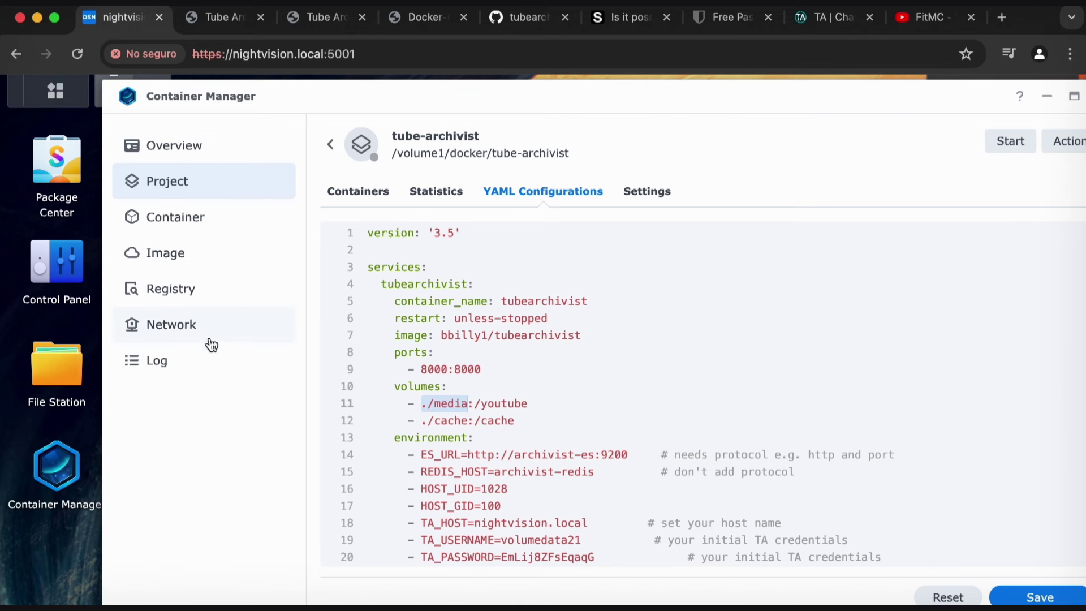
{"action": "left_click", "coordinate": [66, 355]}
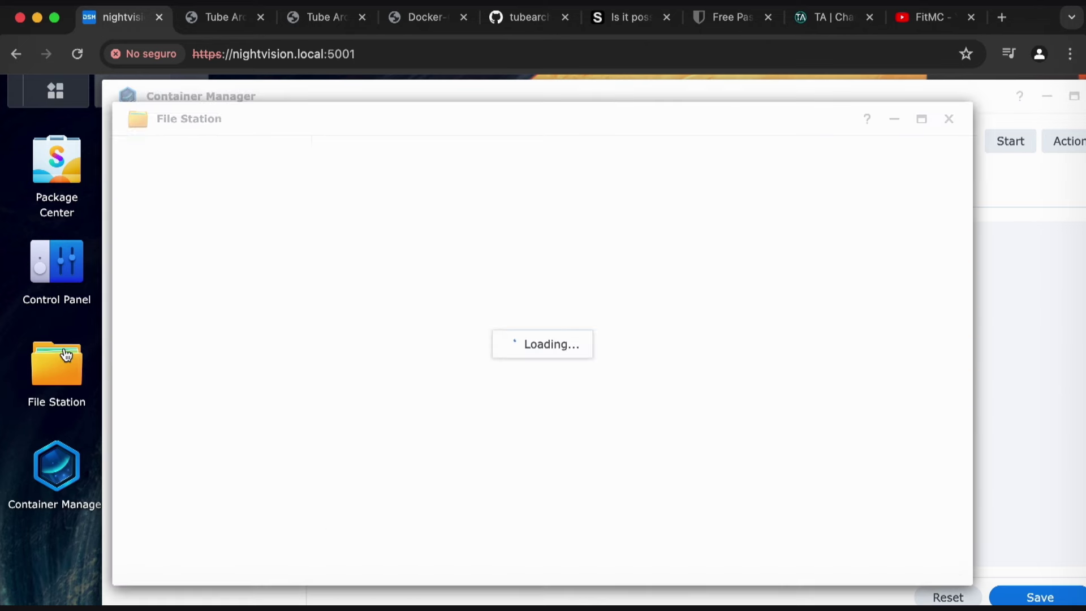
{"action": "left_click_drag", "start_coordinate": [510, 114], "coordinate": [440, 113]}
{"action": "left_click", "coordinate": [146, 274]}
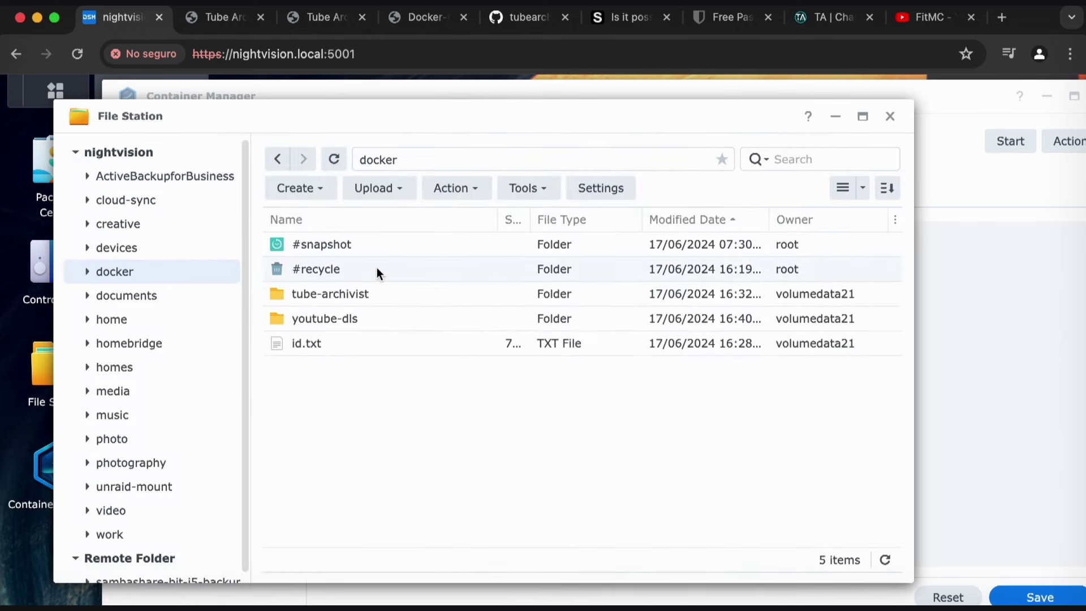
{"action": "double_click", "coordinate": [352, 300]}
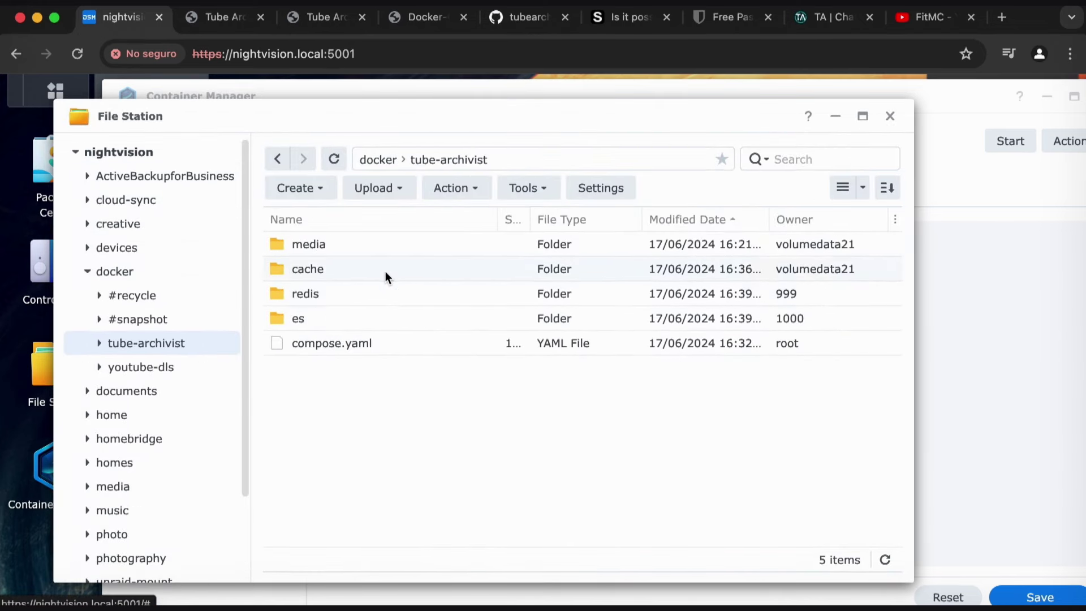
{"action": "left_click", "coordinate": [281, 164]}
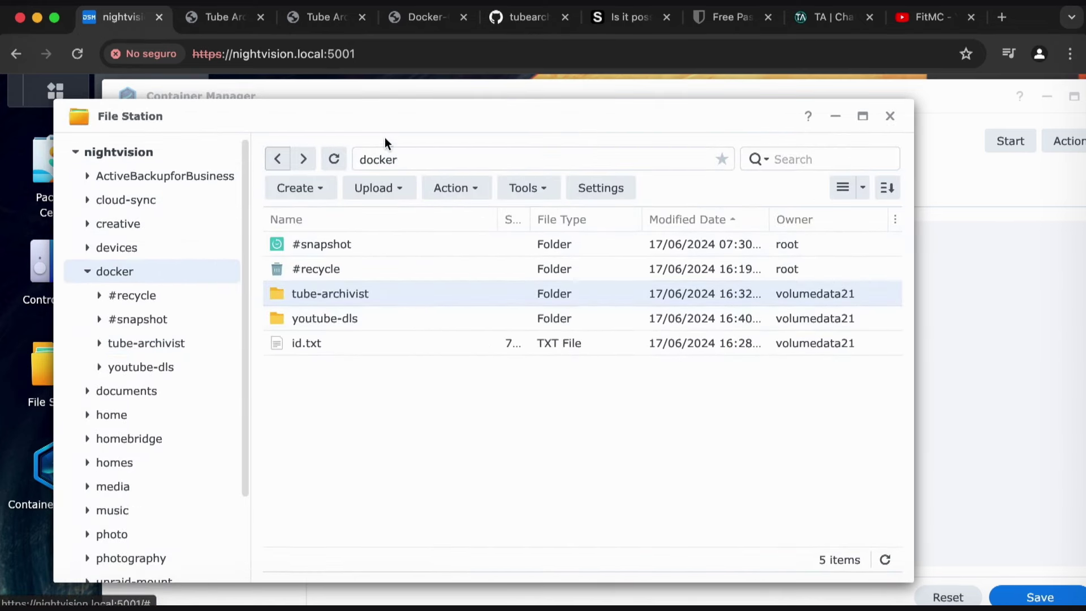
Copy the location path of the youtube-dls folder from its properties without saving any changes.
{"action": "left_click", "coordinate": [343, 316]}
{"action": "right_click", "coordinate": [339, 318]}
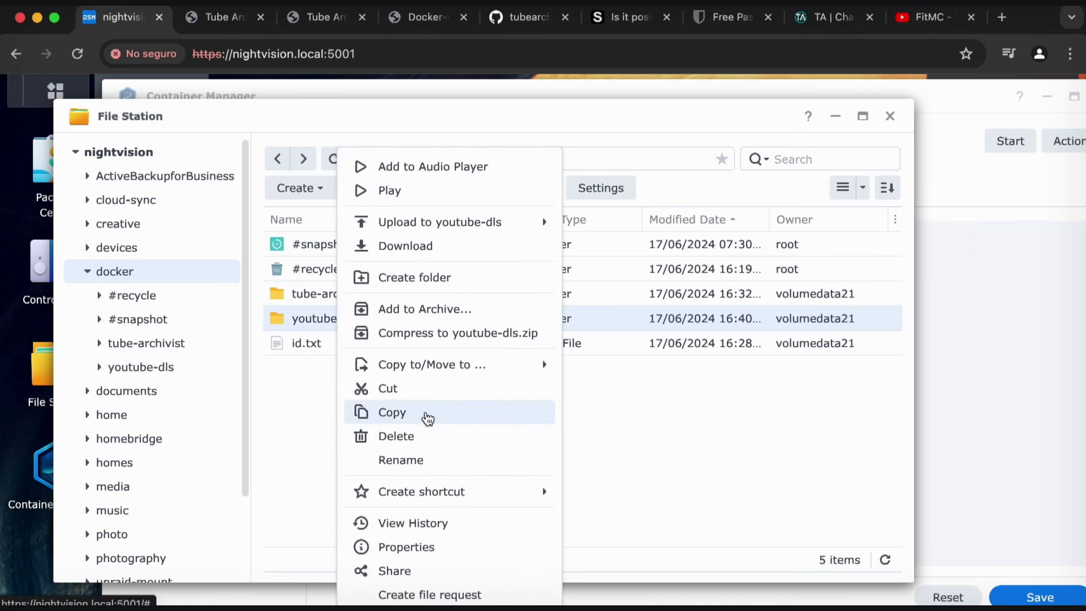
{"action": "left_click", "coordinate": [407, 547]}
{"action": "left_click_drag", "start_coordinate": [626, 249], "coordinate": [359, 257]}
{"action": "key", "text": "super+c"}
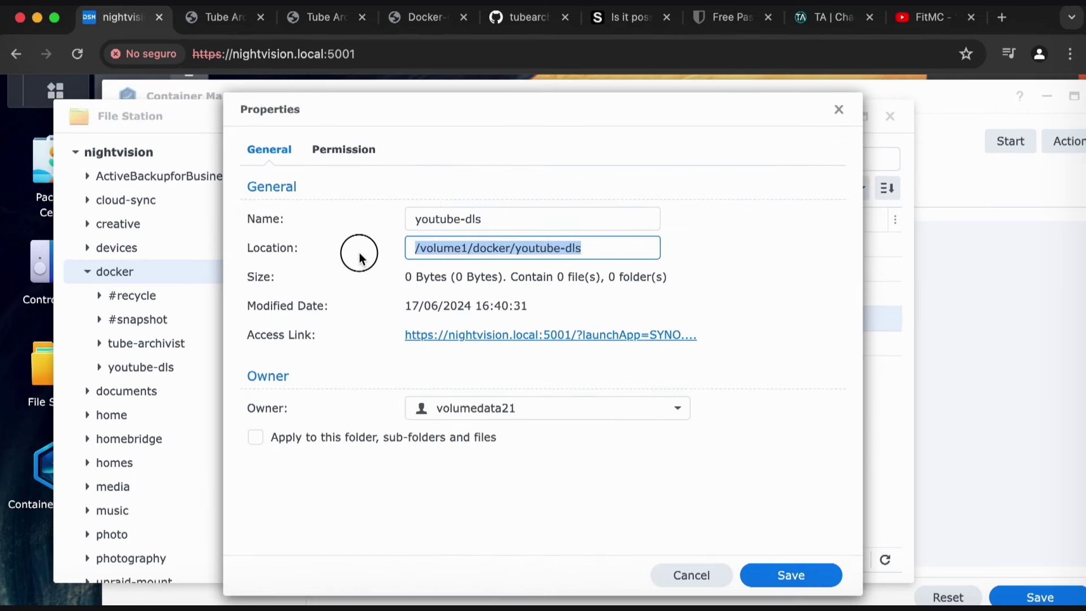
{"action": "left_click", "coordinate": [692, 575]}
Replace ./media in the tubearchivist volumes with the copied path /volume1/docker/youtube-dls.
{"action": "left_click", "coordinate": [969, 250]}
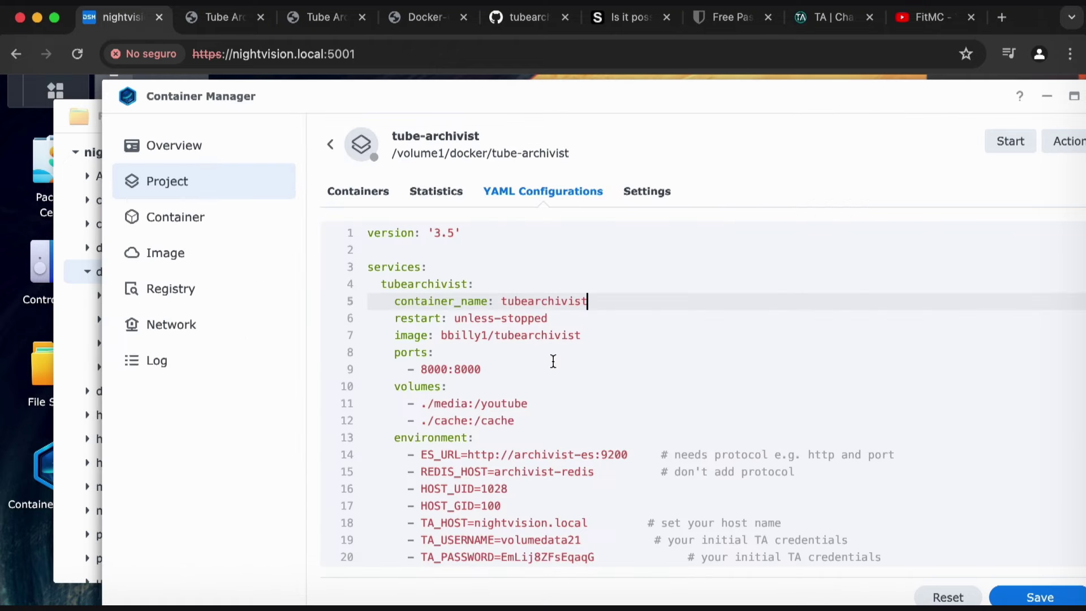
{"action": "left_click", "coordinate": [434, 406]}
{"action": "left_click", "coordinate": [469, 404]}
{"action": "left_click_drag", "start_coordinate": [470, 404], "coordinate": [422, 405]}
{"action": "key", "text": "super+v"}
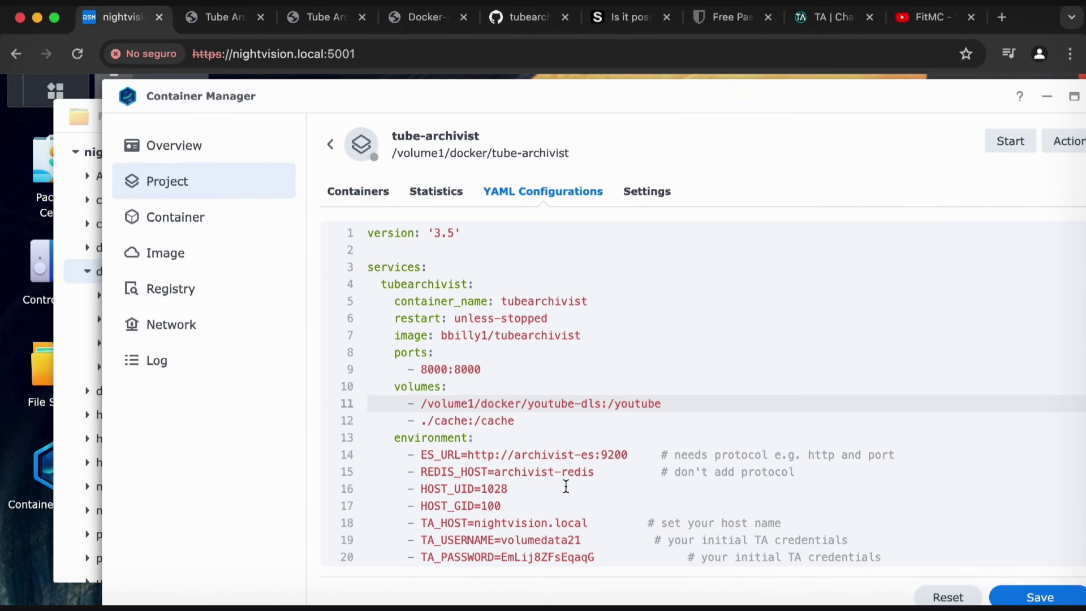
Check the HOST_UID value in the compose code and open the youtube-dls folder's properties to check its owner.
{"action": "double_click", "coordinate": [492, 488]}
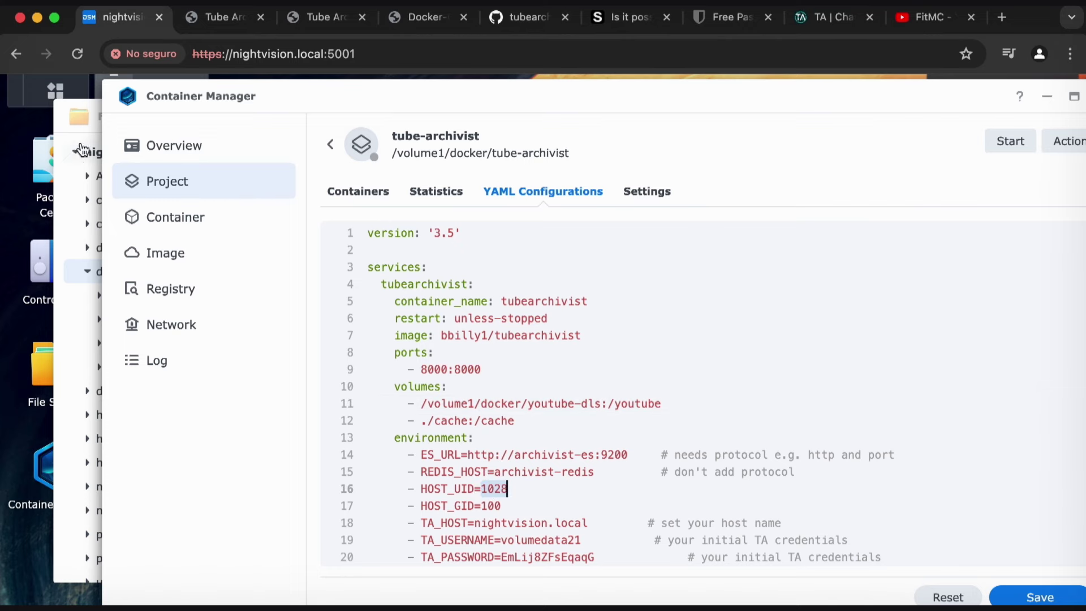
{"action": "left_click", "coordinate": [57, 129]}
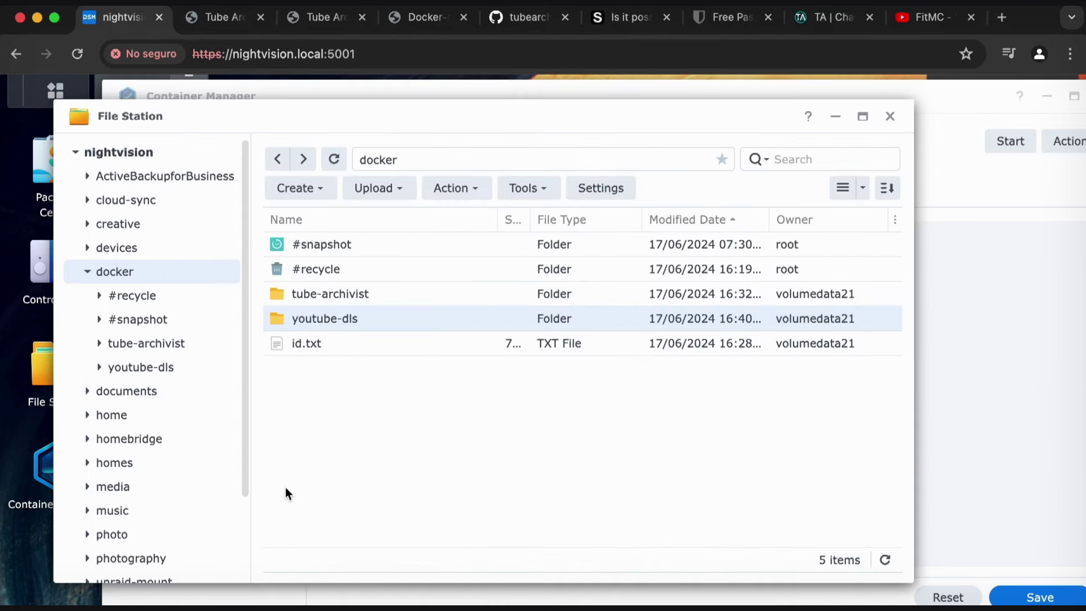
{"action": "right_click", "coordinate": [334, 313]}
{"action": "left_click", "coordinate": [439, 546]}
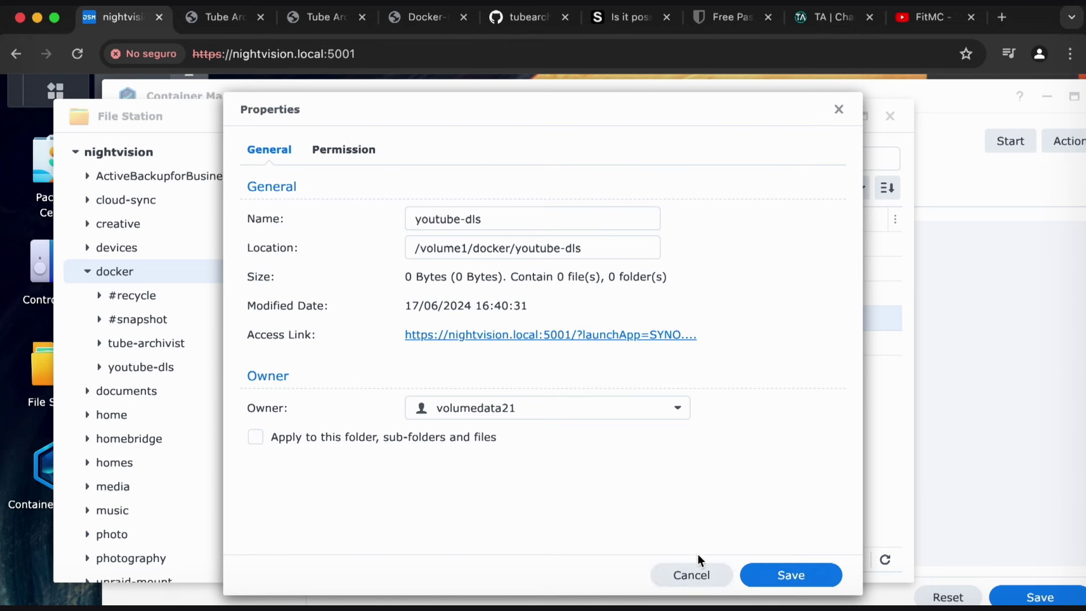
Close the youtube-dls properties without saving and review the tubearchivist service at the start of the project's compose code.
{"action": "left_click", "coordinate": [691, 576]}
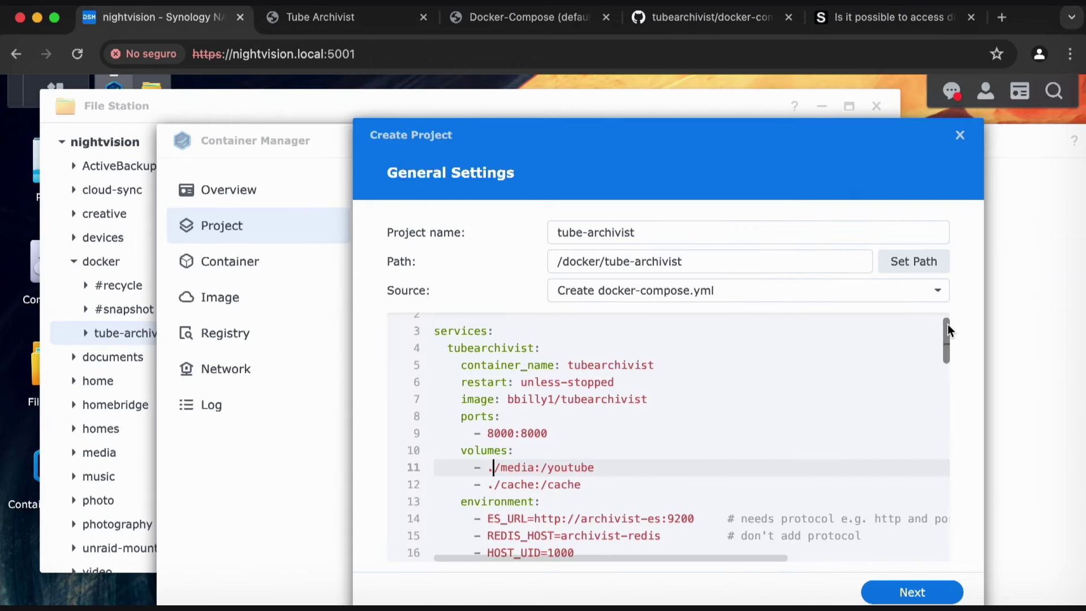
{"action": "left_click_drag", "start_coordinate": [948, 324], "coordinate": [950, 328]}
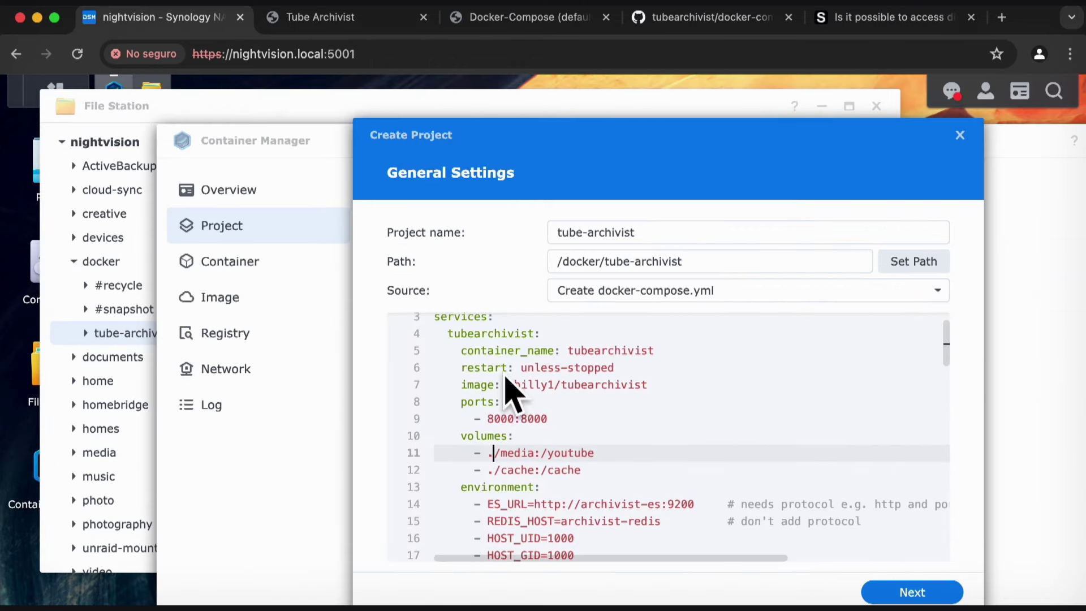
{"action": "scroll", "coordinate": [435, 319], "scroll_direction": "up", "scroll_amount": 2}
{"action": "left_click", "coordinate": [497, 358]}
{"action": "left_click", "coordinate": [461, 375]}
{"action": "triple_click", "coordinate": [461, 375]}
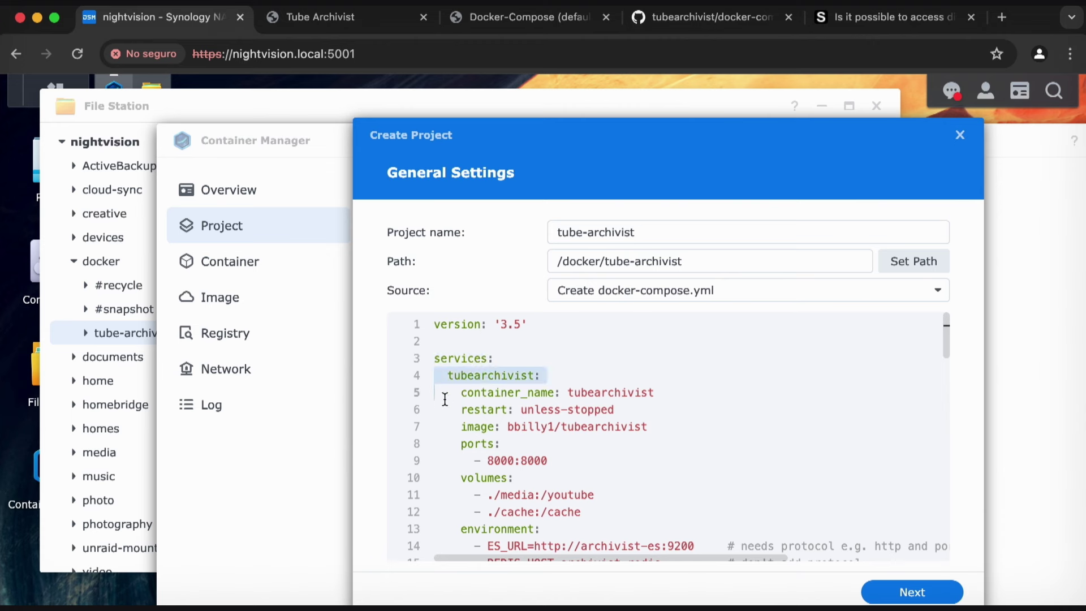
{"action": "left_click", "coordinate": [448, 358]}
{"action": "left_click", "coordinate": [448, 375]}
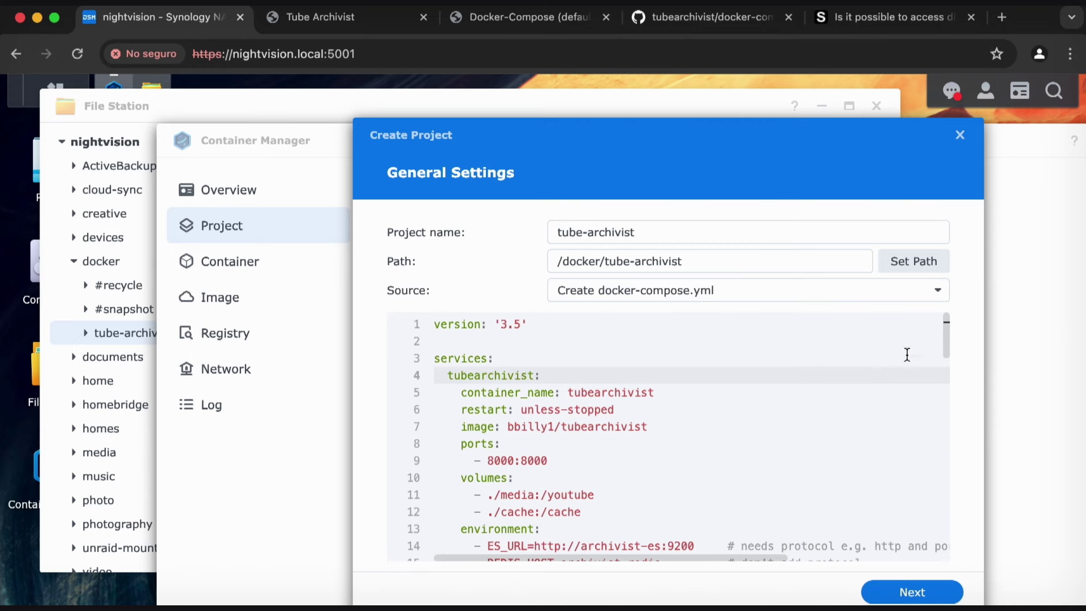
Change the archivist-redis volume mapping in the compose code to ./redis:/data.
{"action": "left_click_drag", "start_coordinate": [943, 342], "coordinate": [945, 421]}
{"action": "left_click", "coordinate": [460, 390]}
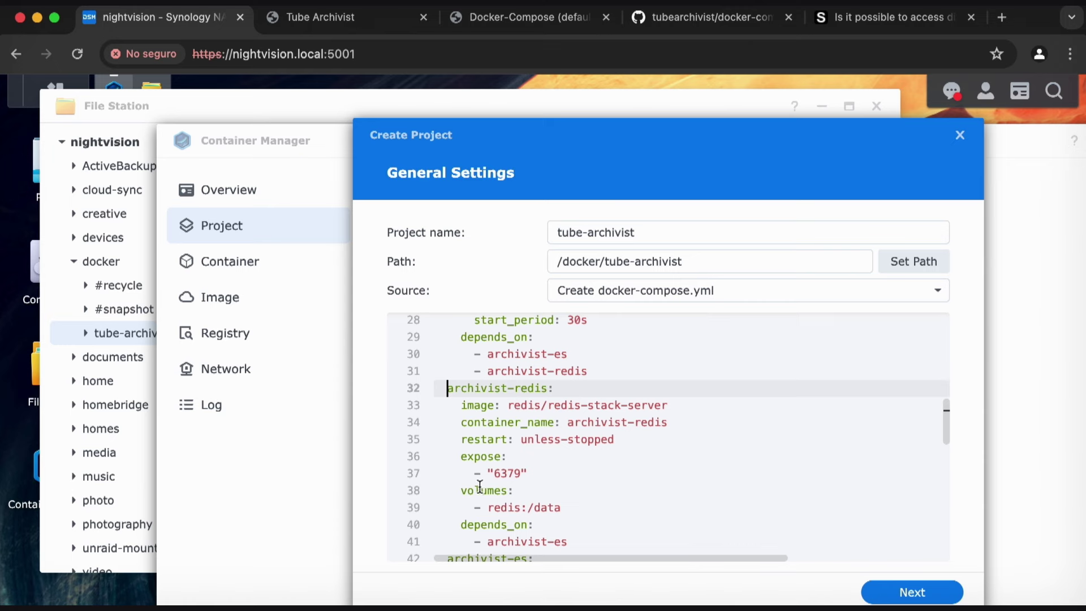
{"action": "left_click", "coordinate": [489, 507]}
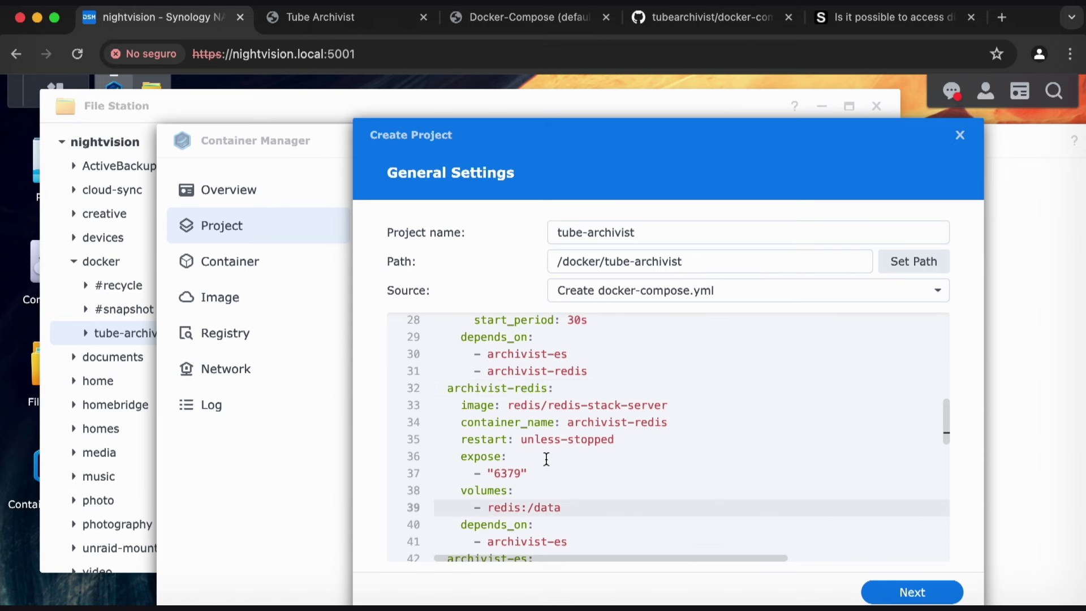
{"action": "type", "text": "./"}
Create a folder named redis inside docker/tube-archivist in File Station.
{"action": "left_click", "coordinate": [304, 111]}
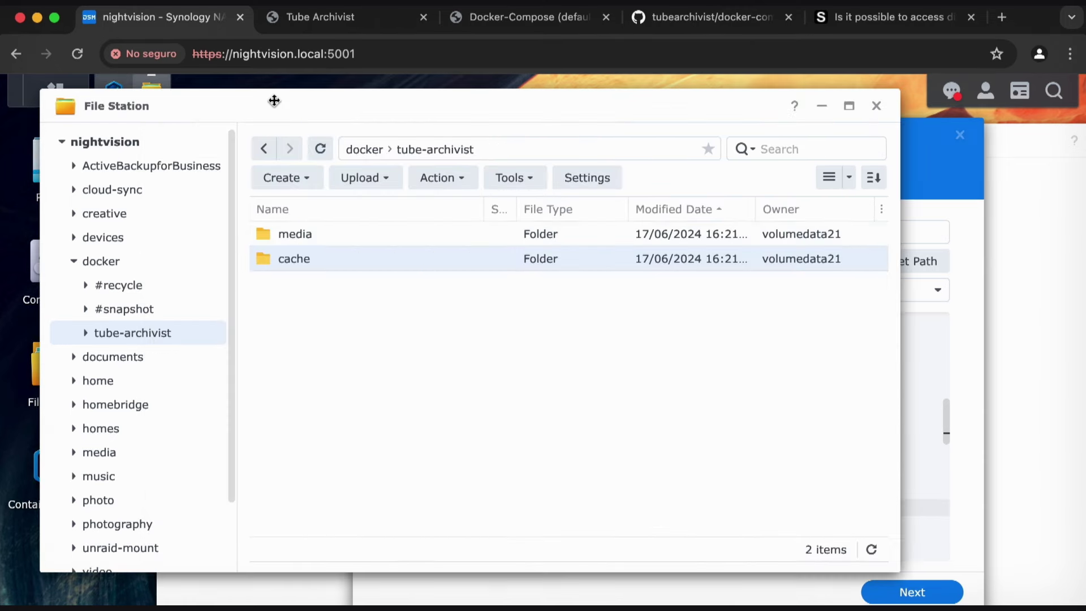
{"action": "right_click", "coordinate": [303, 313]}
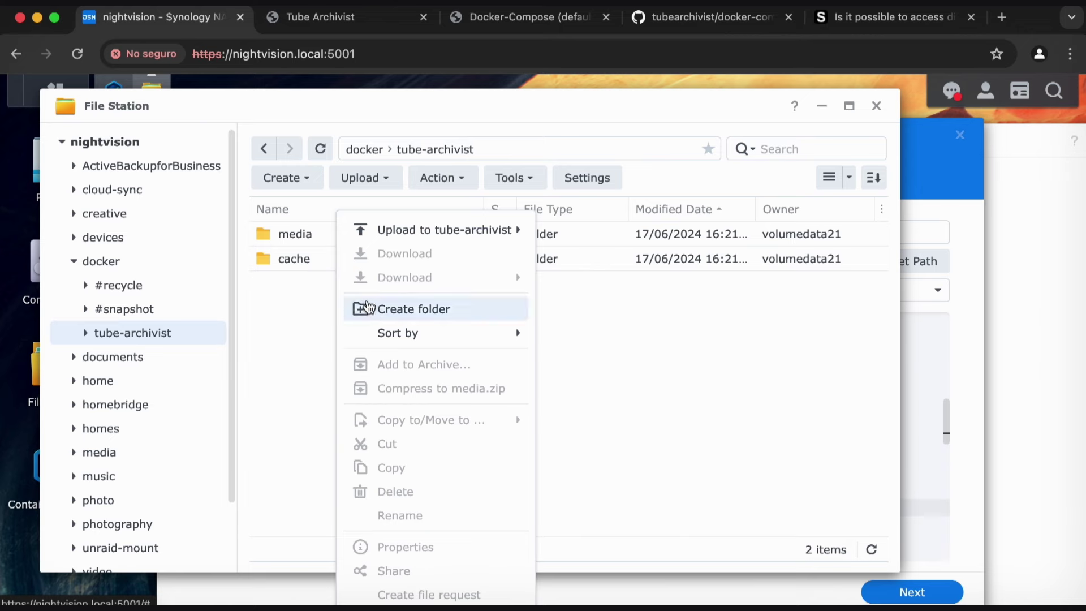
{"action": "left_click", "coordinate": [369, 307]}
{"action": "type", "text": "redis"}
{"action": "key", "text": "Return"}
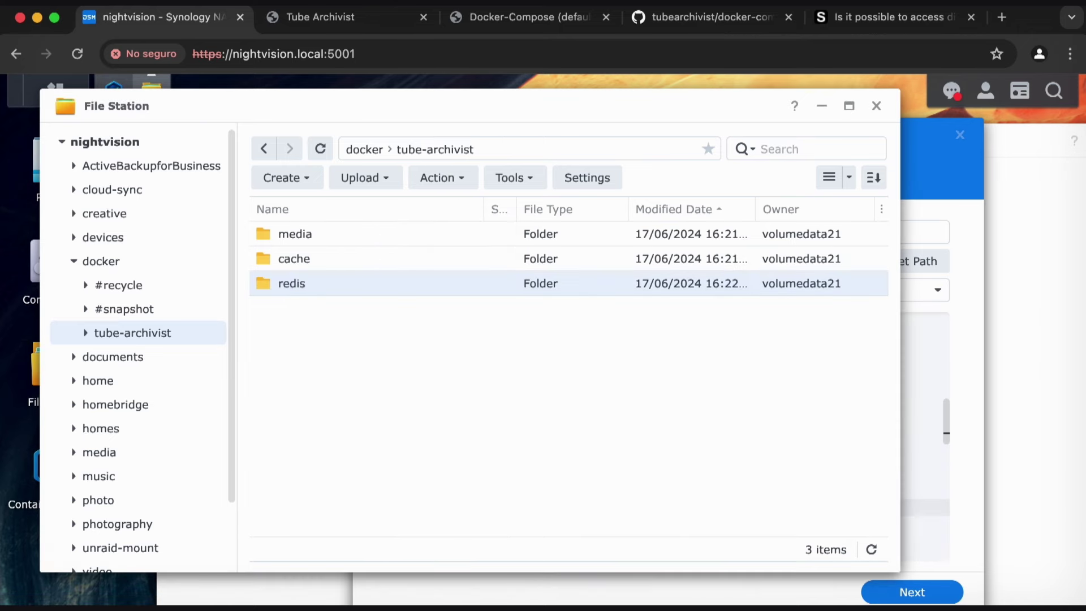
Prefix the archivist-es volume in the compose code so it reads ./es:/usr/share/elasticsearch/data.
{"action": "left_click", "coordinate": [911, 333]}
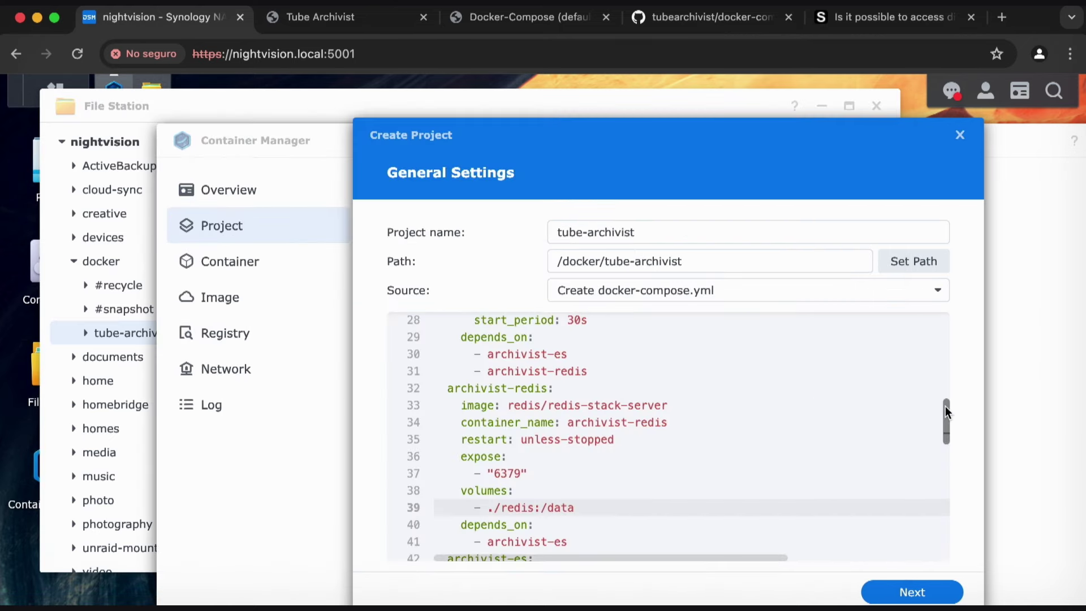
{"action": "left_click_drag", "start_coordinate": [946, 413], "coordinate": [945, 436]}
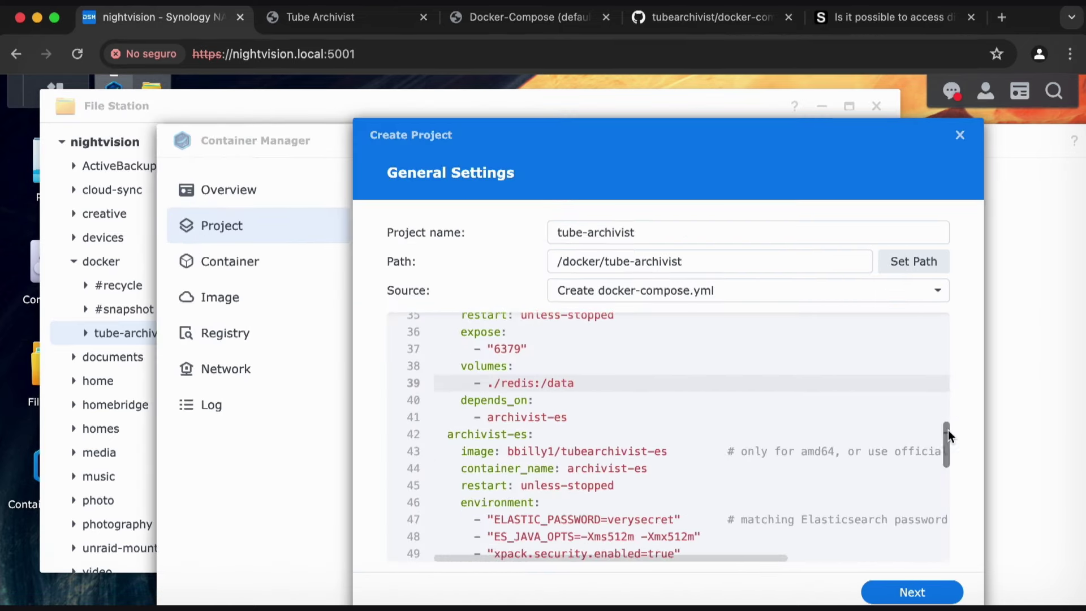
{"action": "double_click", "coordinate": [462, 434]}
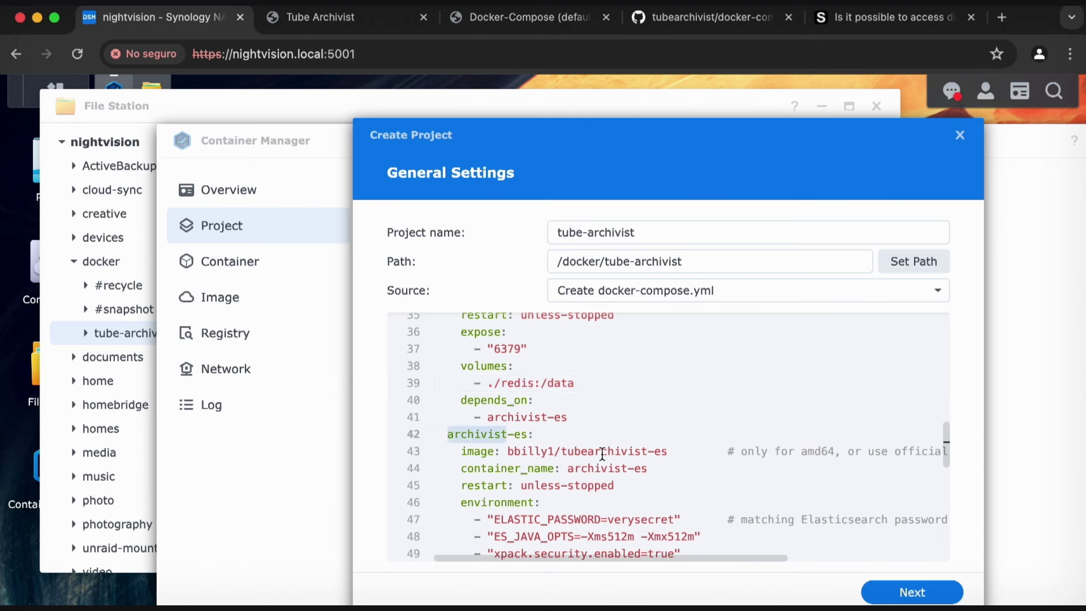
{"action": "left_click_drag", "start_coordinate": [948, 451], "coordinate": [950, 466]}
{"action": "left_click", "coordinate": [489, 497]}
{"action": "type", "text": "./"}
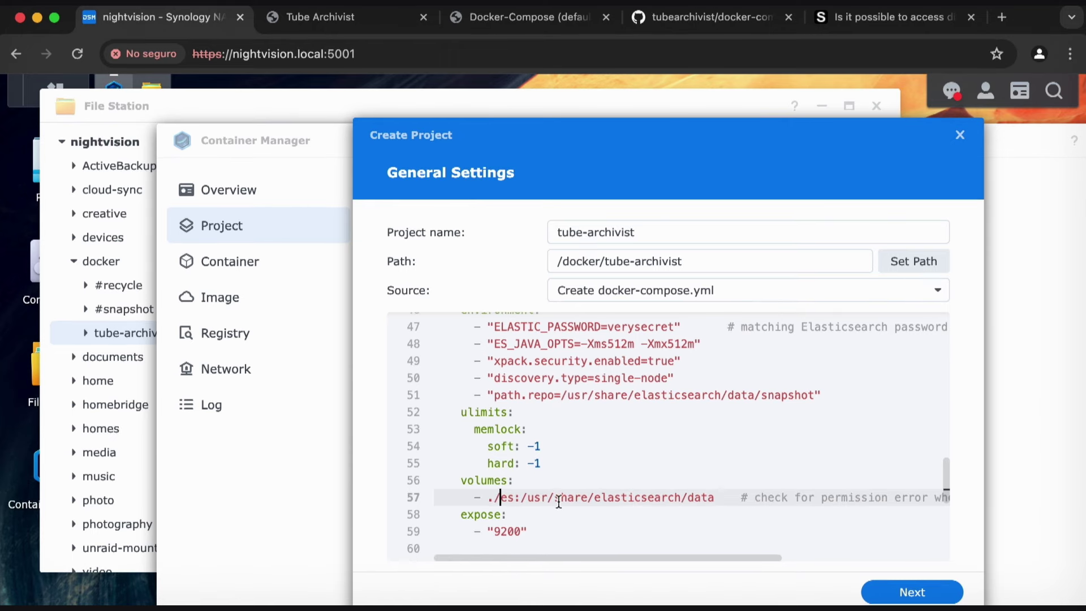
Create a folder named es inside docker/tube-archivist in File Station.
{"action": "left_click", "coordinate": [268, 127]}
{"action": "right_click", "coordinate": [352, 332]}
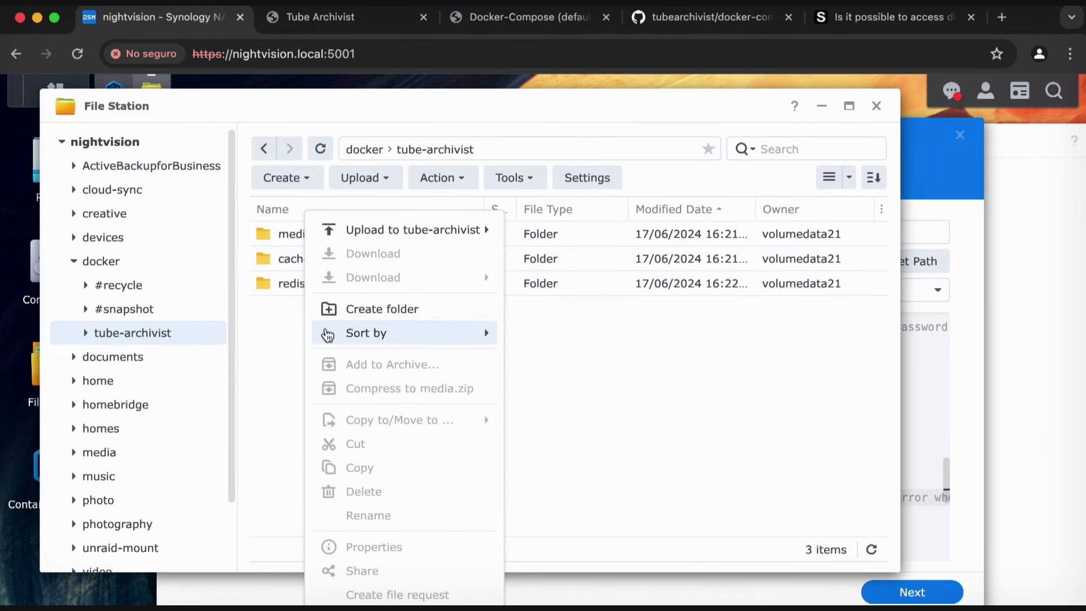
{"action": "left_click", "coordinate": [351, 301]}
{"action": "type", "text": "es"}
{"action": "key", "text": "Return"}
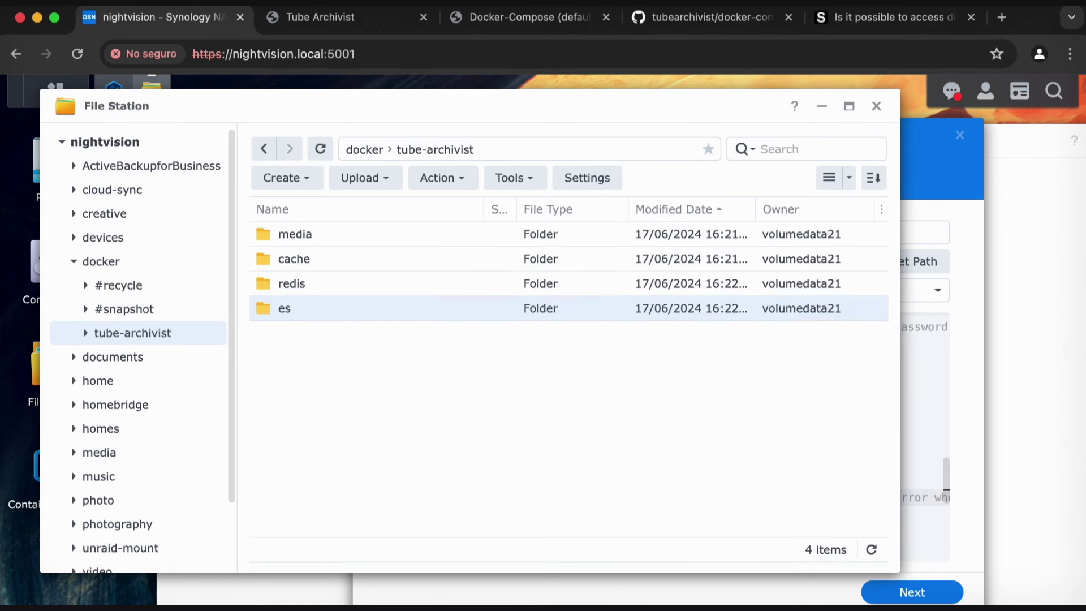
Delete the closing top-level volumes section with media, cache, redis and es from the compose code.
{"action": "left_click", "coordinate": [979, 175]}
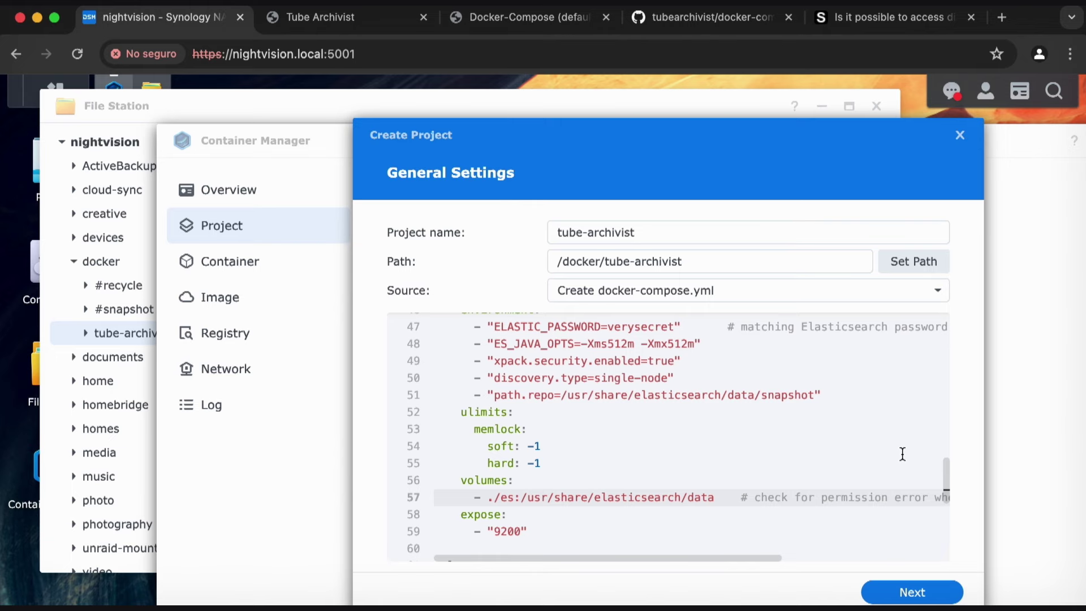
{"action": "left_click_drag", "start_coordinate": [948, 479], "coordinate": [953, 506]}
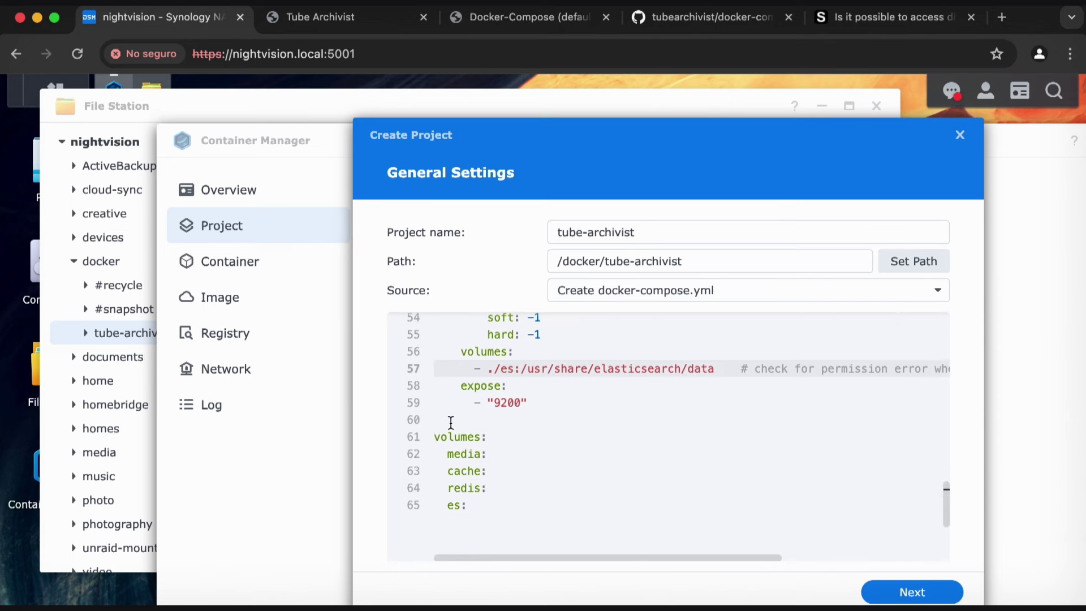
{"action": "left_click_drag", "start_coordinate": [451, 422], "coordinate": [541, 502]}
{"action": "key", "text": "BackSpace"}
{"action": "key", "text": "BackSpace"}
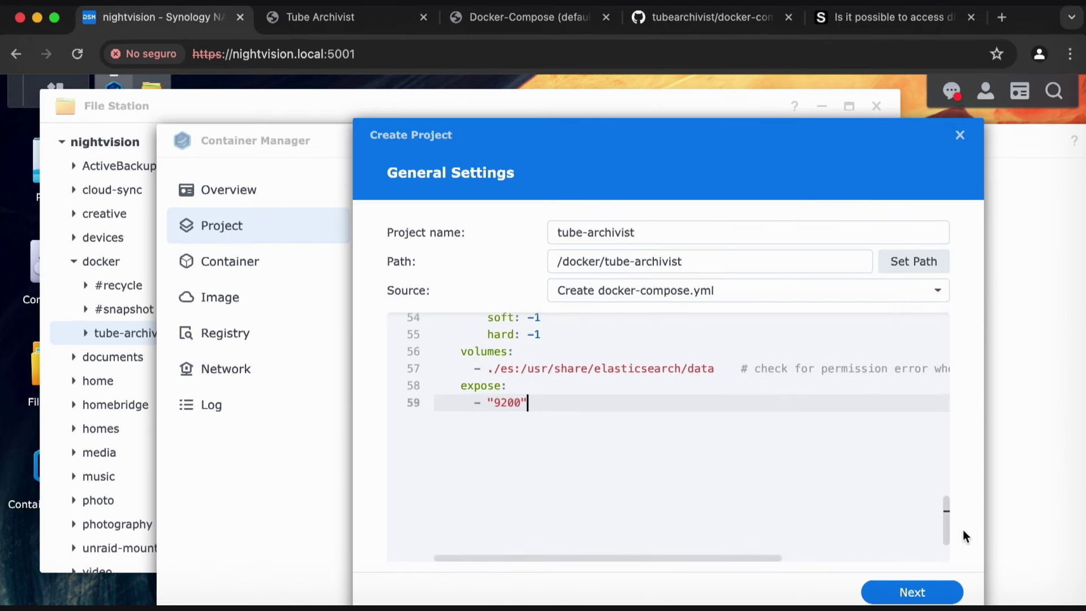
Check the owner of each subfolder of tube-archivist in File Station.
{"action": "left_click_drag", "start_coordinate": [955, 517], "coordinate": [955, 459]}
{"action": "left_click", "coordinate": [405, 98]}
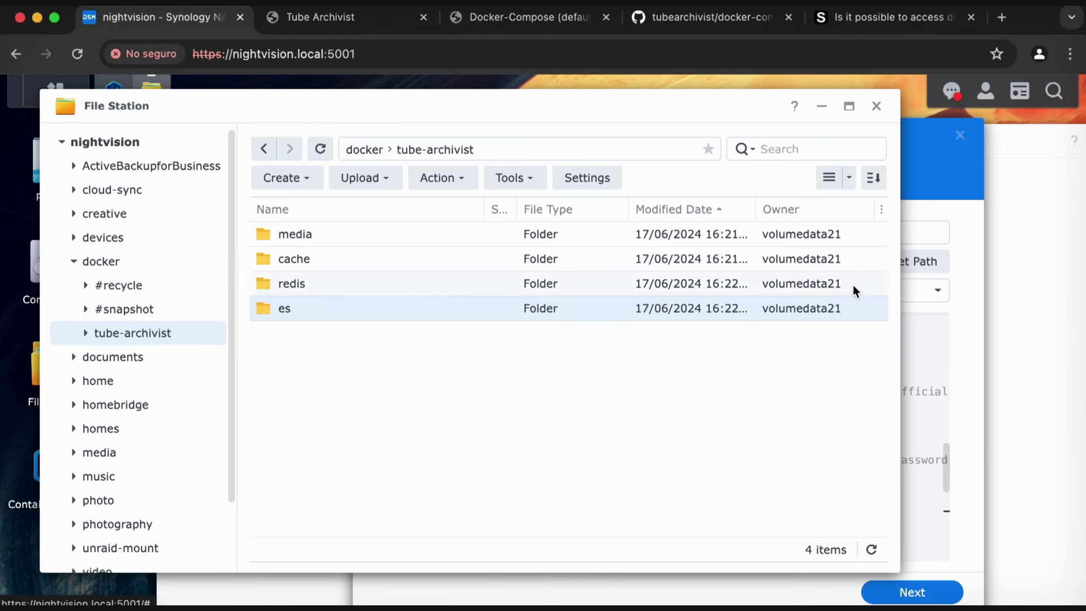
{"action": "left_click", "coordinate": [881, 210]}
{"action": "left_click", "coordinate": [735, 428]}
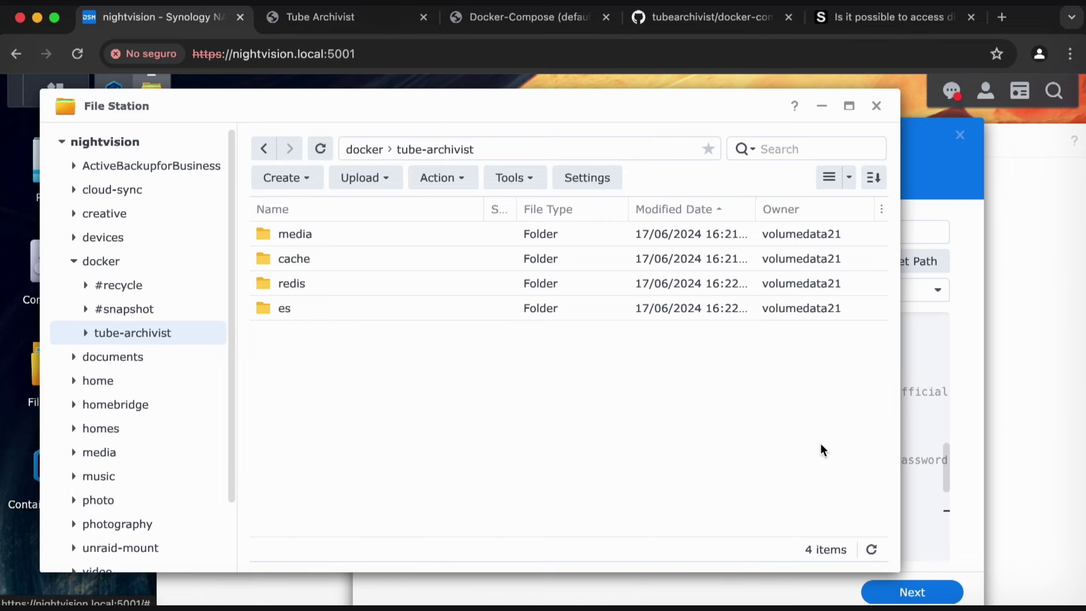
Open the Synology installation page of the Tube Archivist documentation and find the section on changing permissions.
{"action": "left_click", "coordinate": [354, 24]}
{"action": "left_click", "coordinate": [517, 17]}
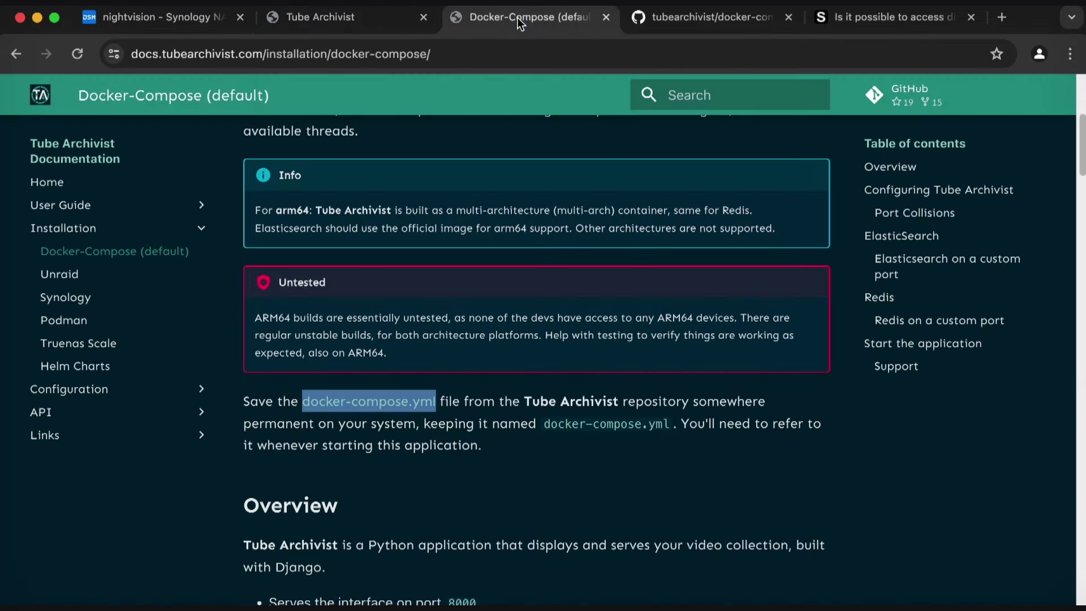
{"action": "left_click", "coordinate": [61, 296]}
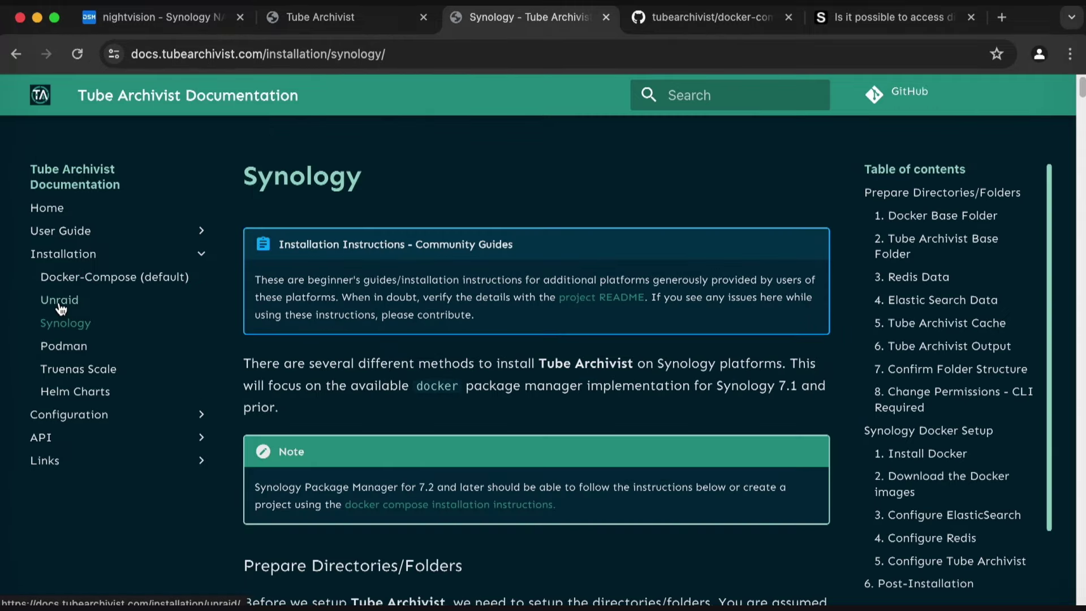
{"action": "left_click_drag", "start_coordinate": [1081, 90], "coordinate": [1080, 223]}
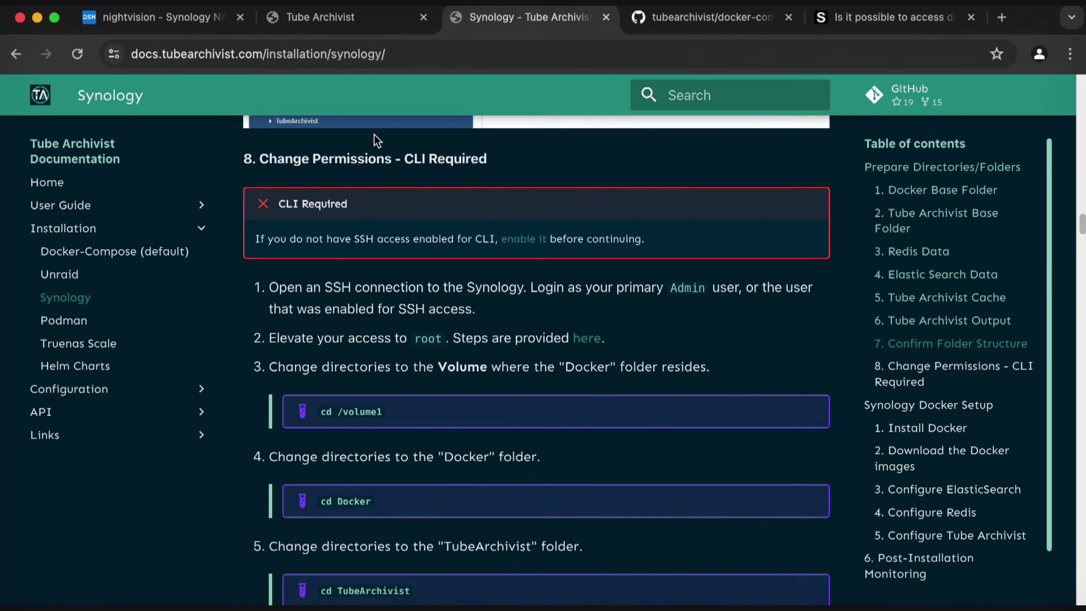
{"action": "left_click_drag", "start_coordinate": [257, 157], "coordinate": [489, 160]}
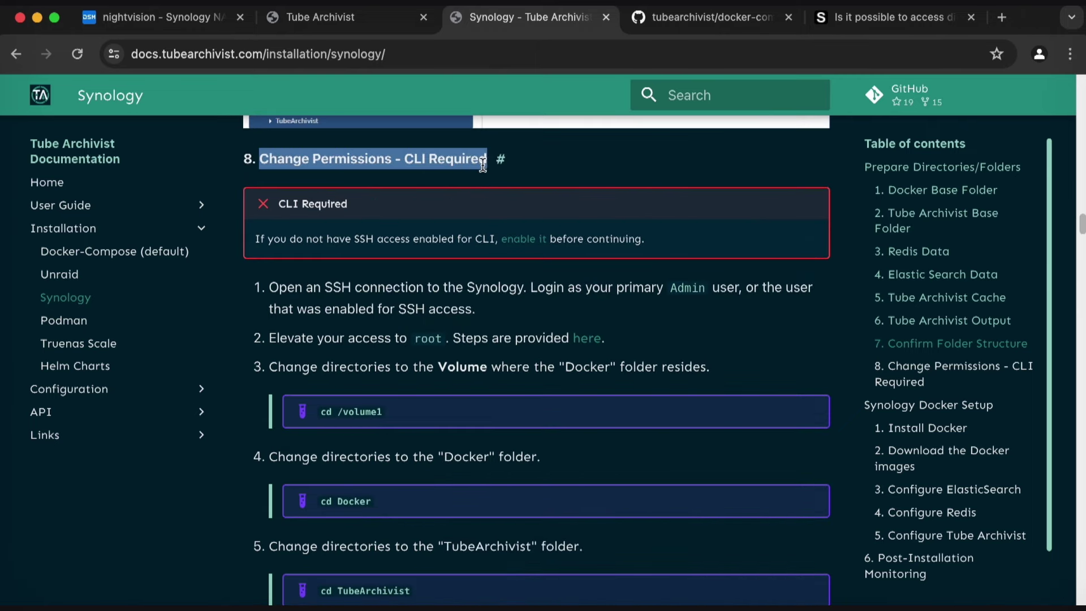
{"action": "left_click", "coordinate": [473, 160]}
{"action": "double_click", "coordinate": [419, 160]}
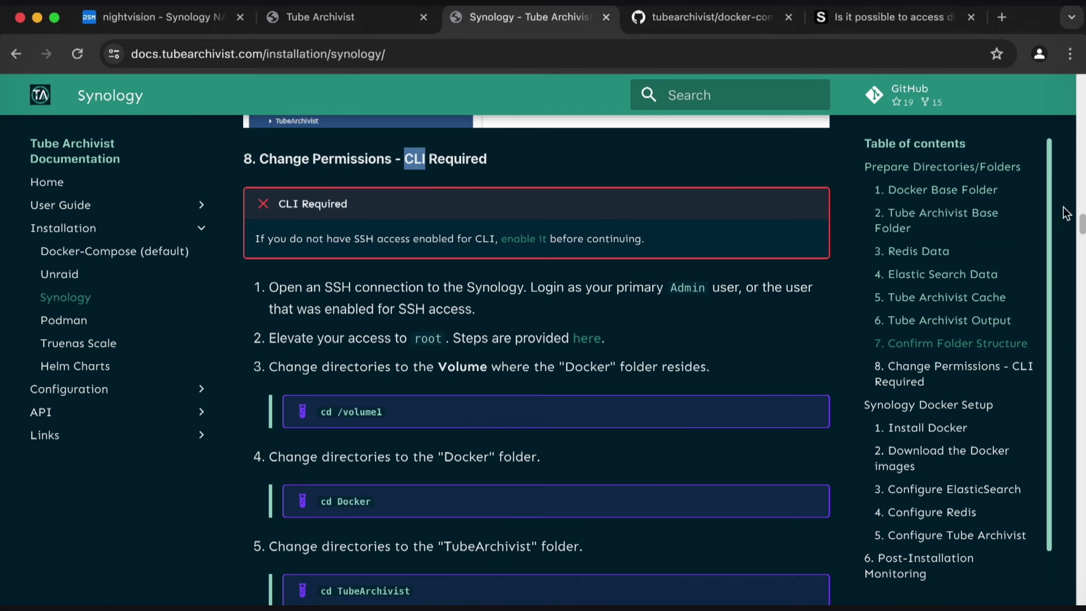
Examine the chown commands for the redis and es folders, including their user and group IDs.
{"action": "left_click_drag", "start_coordinate": [1082, 215], "coordinate": [1082, 229]}
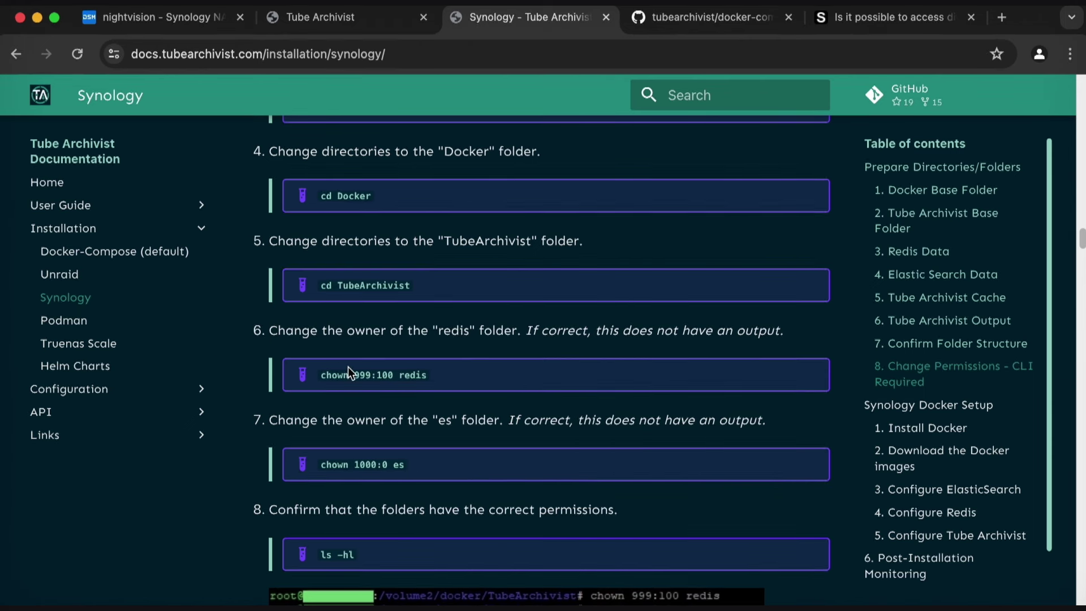
{"action": "left_click_drag", "start_coordinate": [320, 374], "coordinate": [408, 370]}
{"action": "left_click", "coordinate": [324, 464]}
{"action": "left_click_drag", "start_coordinate": [324, 464], "coordinate": [395, 463]}
{"action": "left_click", "coordinate": [433, 461]}
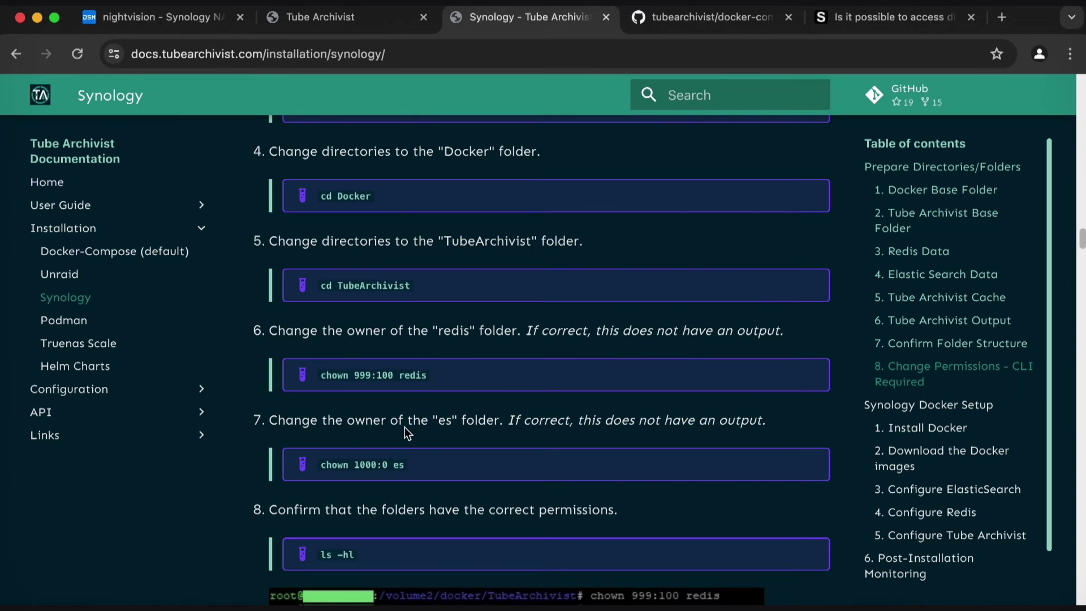
{"action": "left_click_drag", "start_coordinate": [401, 375], "coordinate": [426, 378]}
{"action": "left_click", "coordinate": [392, 464]}
{"action": "double_click", "coordinate": [363, 378]}
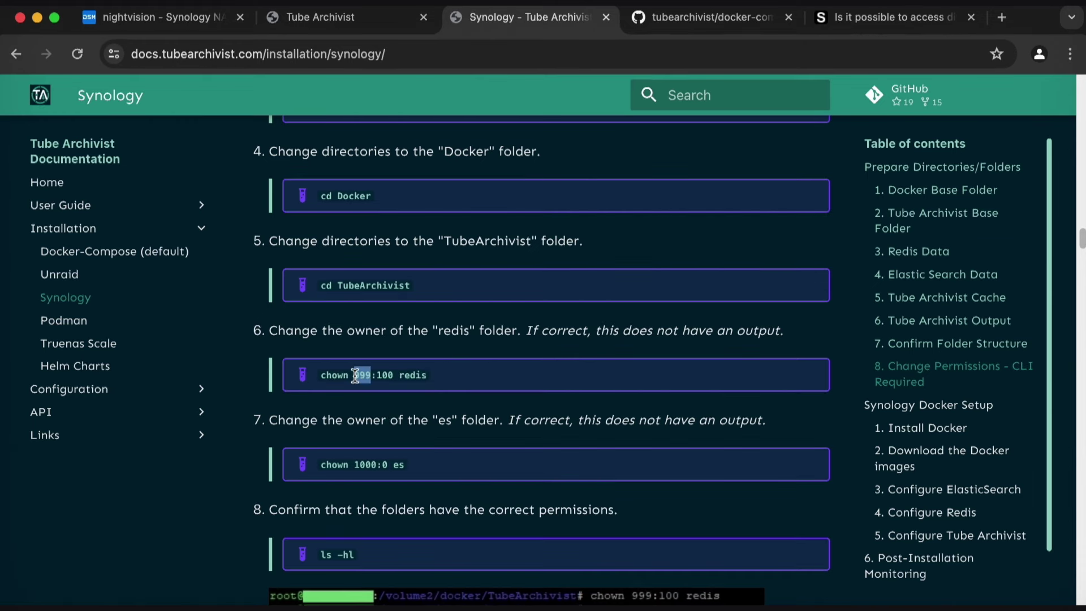
{"action": "double_click", "coordinate": [385, 375]}
{"action": "left_click", "coordinate": [385, 375]}
{"action": "left_click_drag", "start_coordinate": [356, 375], "coordinate": [447, 376]}
{"action": "left_click", "coordinate": [398, 465]}
{"action": "double_click", "coordinate": [365, 465]}
{"action": "double_click", "coordinate": [385, 464]}
Return to the Synology desktop and open the Task Scheduler in Control Panel.
{"action": "left_click", "coordinate": [164, 16]}
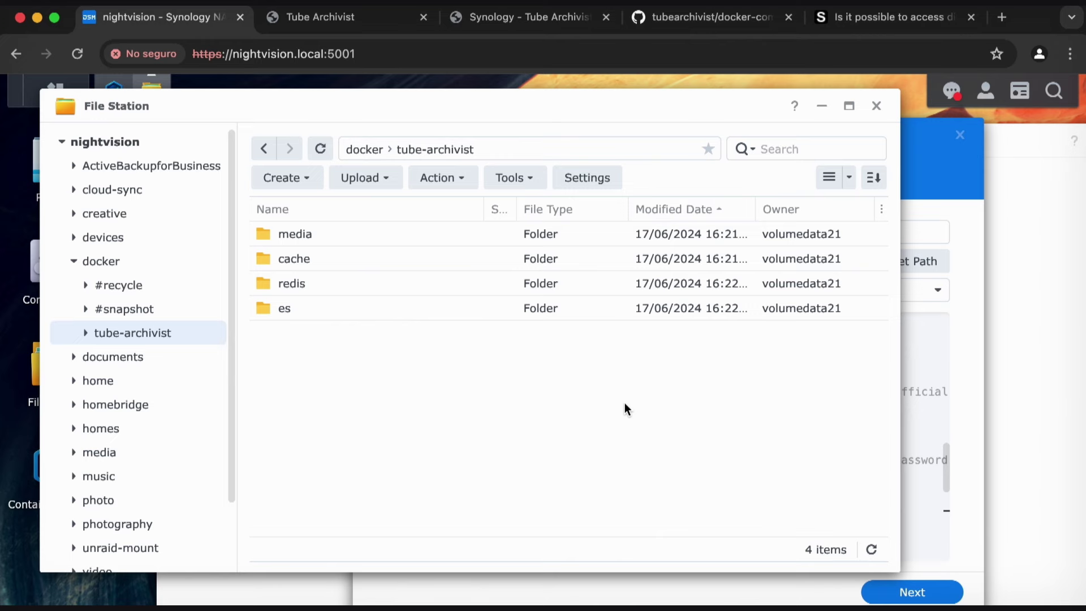
{"action": "left_click_drag", "start_coordinate": [471, 104], "coordinate": [561, 112]}
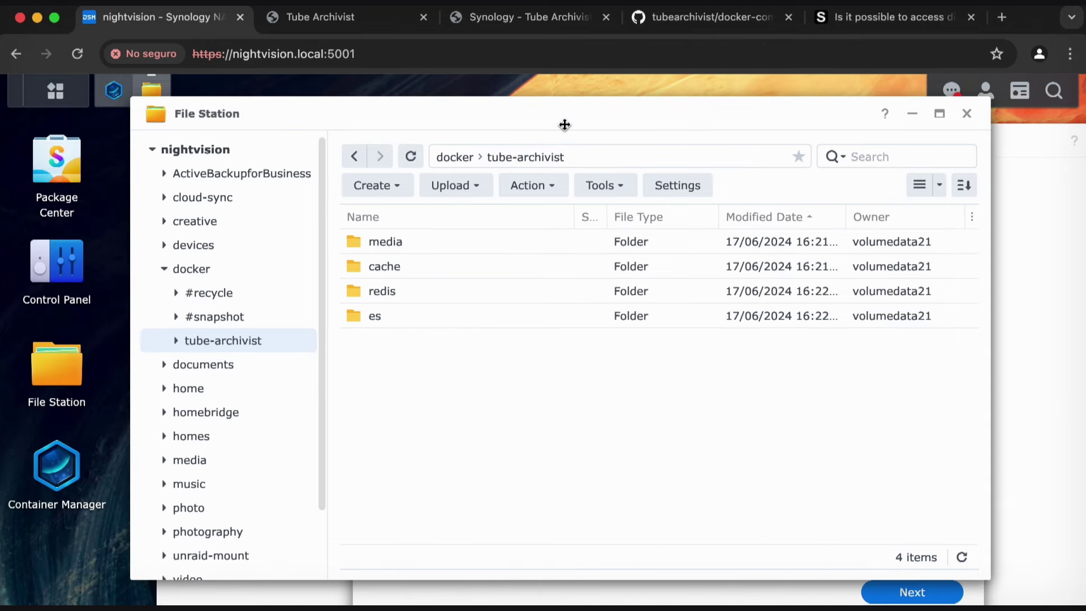
{"action": "left_click", "coordinate": [57, 263]}
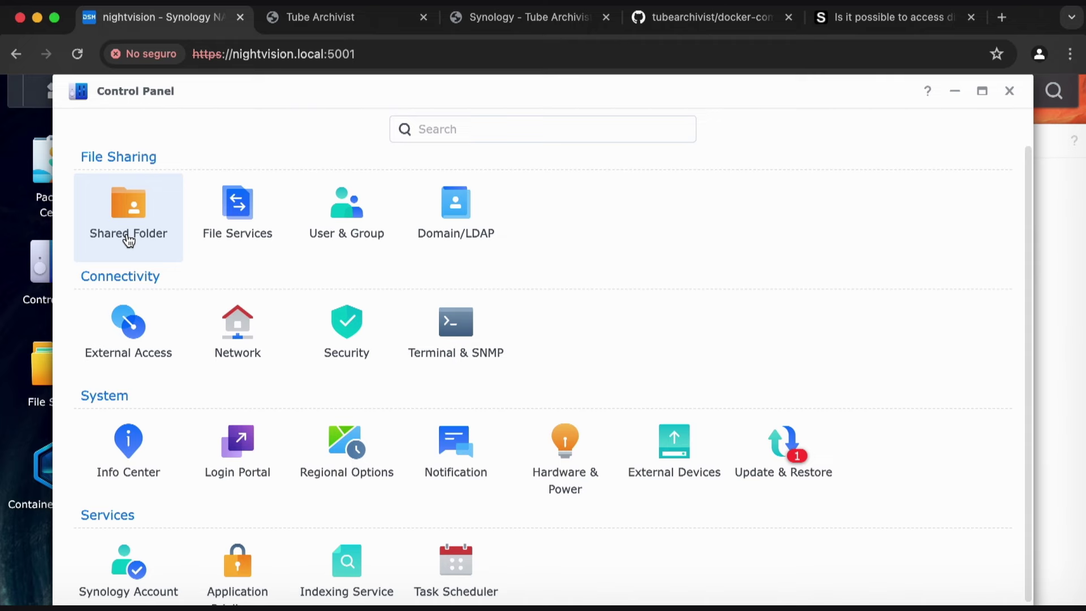
{"action": "left_click", "coordinate": [444, 580]}
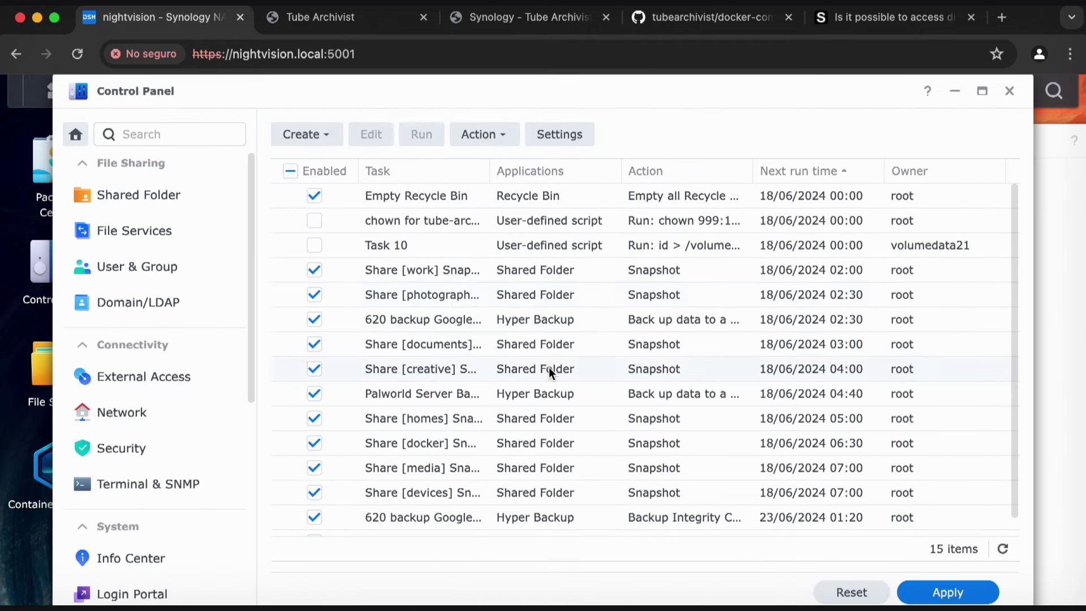
Delete the two user-defined script tasks, the chown task for tube-archivist and Task 10, confirming each deletion.
{"action": "right_click", "coordinate": [418, 220]}
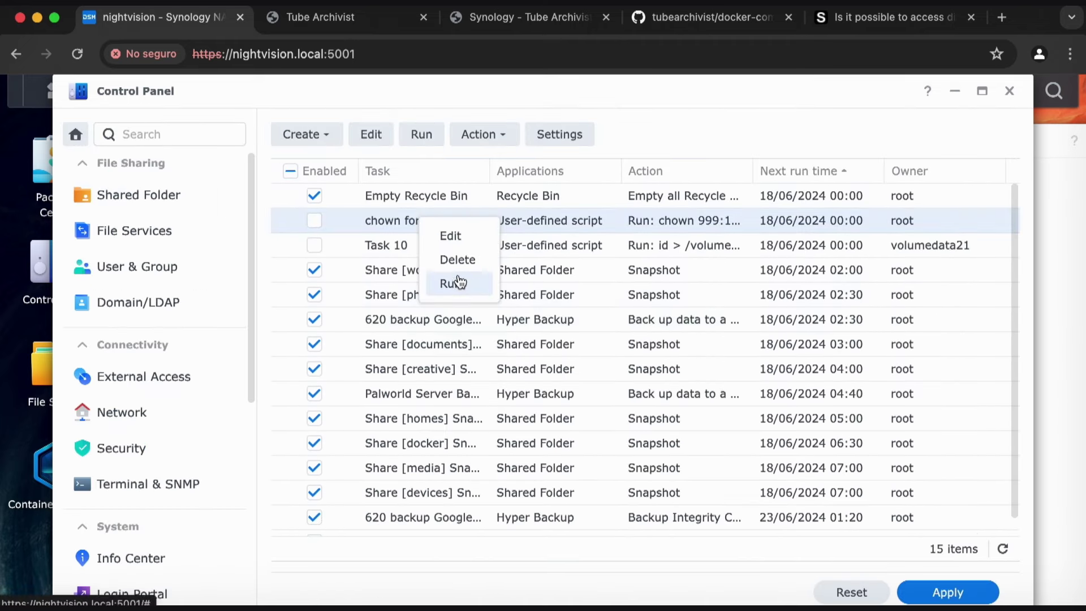
{"action": "left_click", "coordinate": [461, 257]}
{"action": "left_click", "coordinate": [656, 369]}
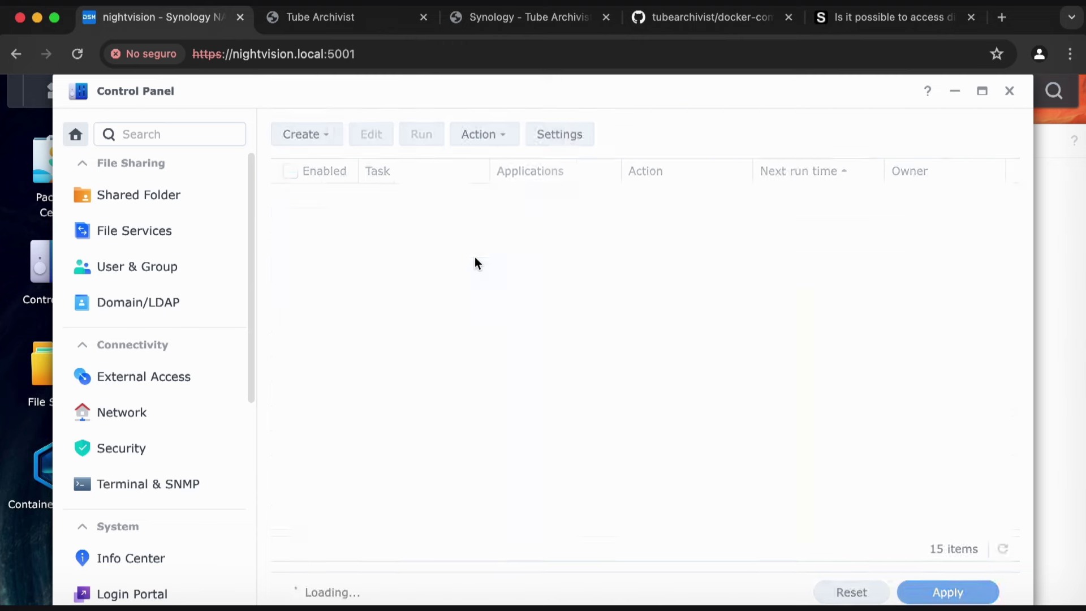
{"action": "right_click", "coordinate": [404, 222]}
{"action": "left_click", "coordinate": [437, 261]}
{"action": "left_click", "coordinate": [640, 355]}
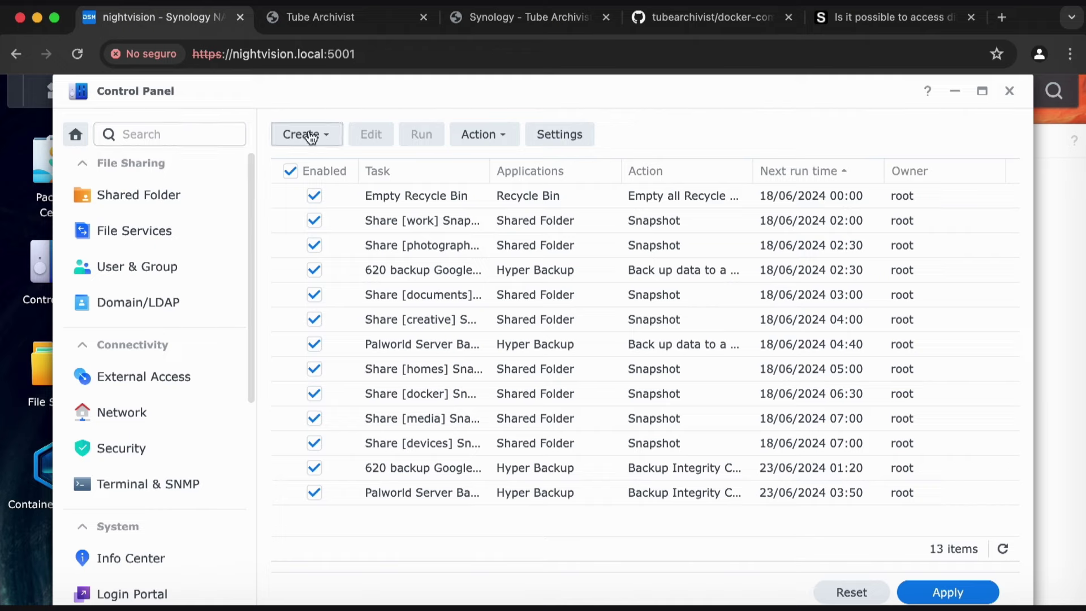
Create a scheduled user-defined script task named "chown for tube-archivist" in the Task Scheduler.
{"action": "left_click_drag", "start_coordinate": [248, 245], "coordinate": [273, 473]}
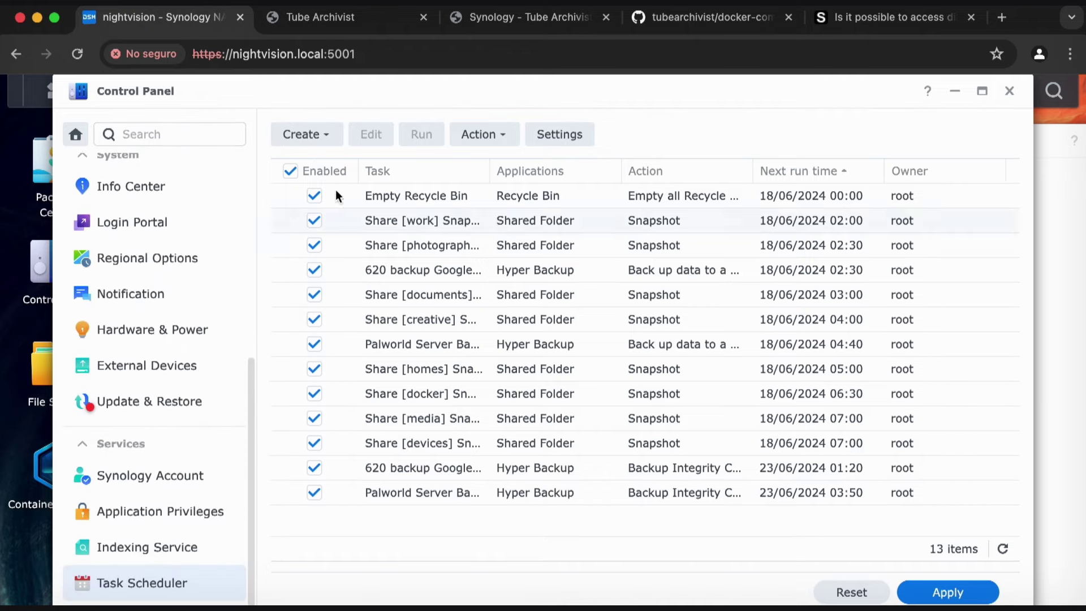
{"action": "left_click", "coordinate": [317, 134]}
{"action": "mouse_move", "coordinate": [332, 162]}
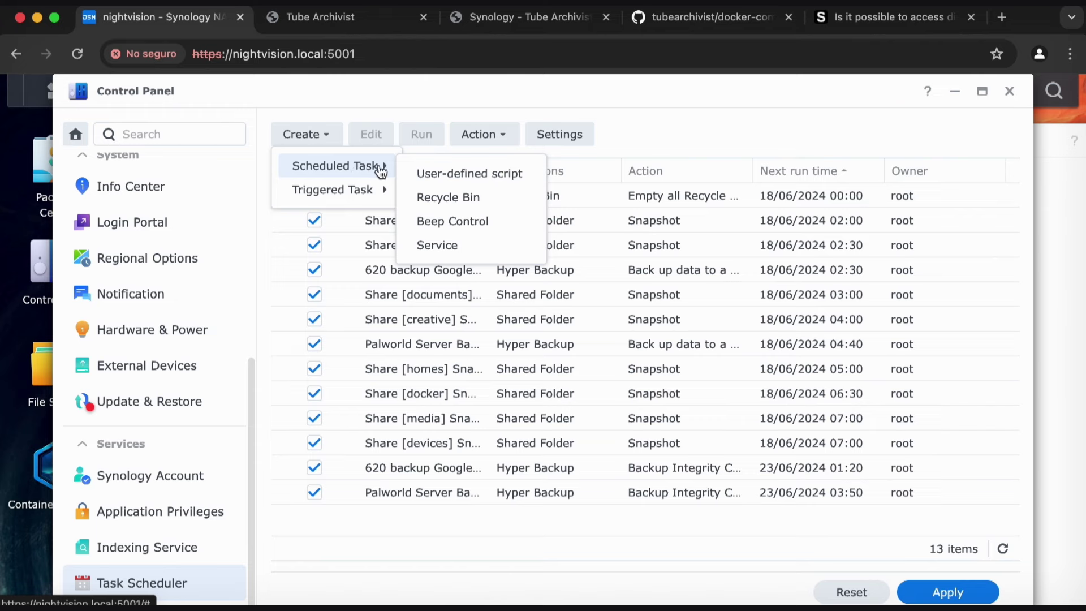
{"action": "left_click", "coordinate": [462, 172]}
{"action": "left_click_drag", "start_coordinate": [594, 224], "coordinate": [417, 227]}
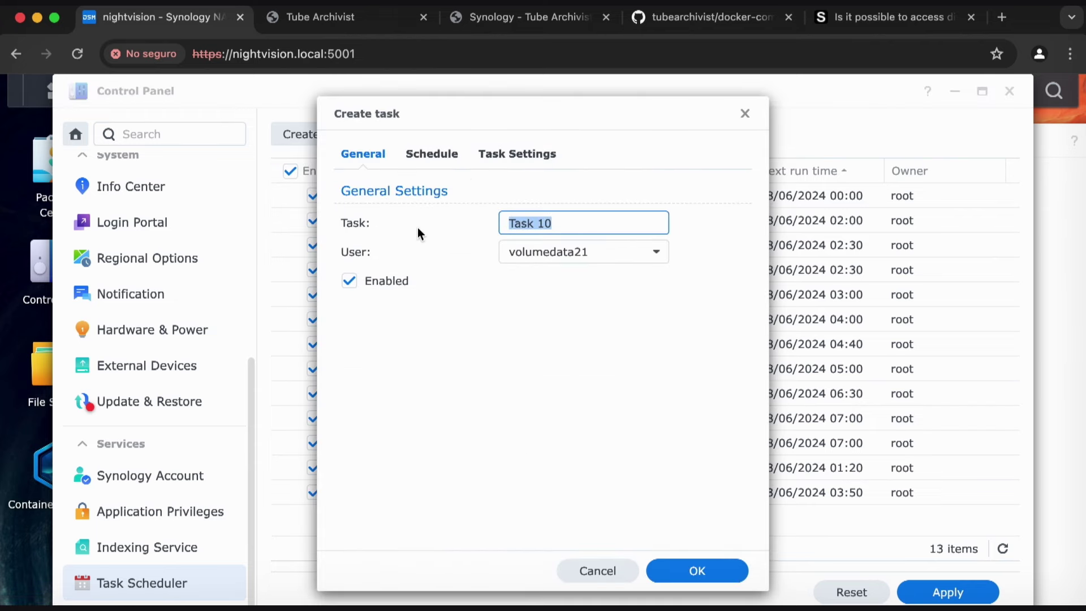
{"action": "type", "text": "chown for tube-archivist"}
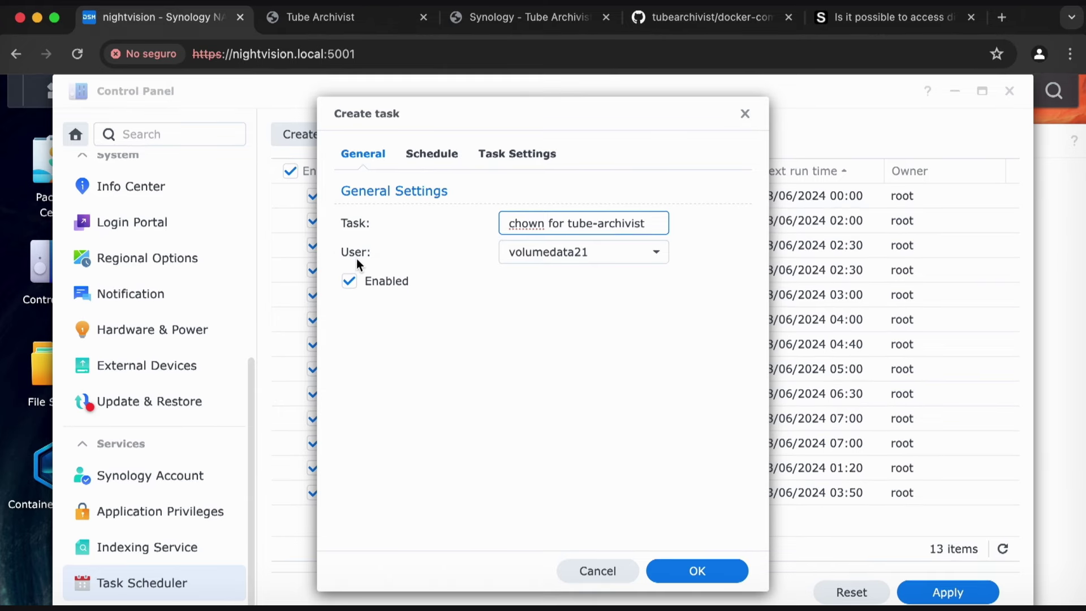
Set the new task to run as root and disable its schedule.
{"action": "left_click", "coordinate": [535, 255]}
{"action": "left_click", "coordinate": [552, 286]}
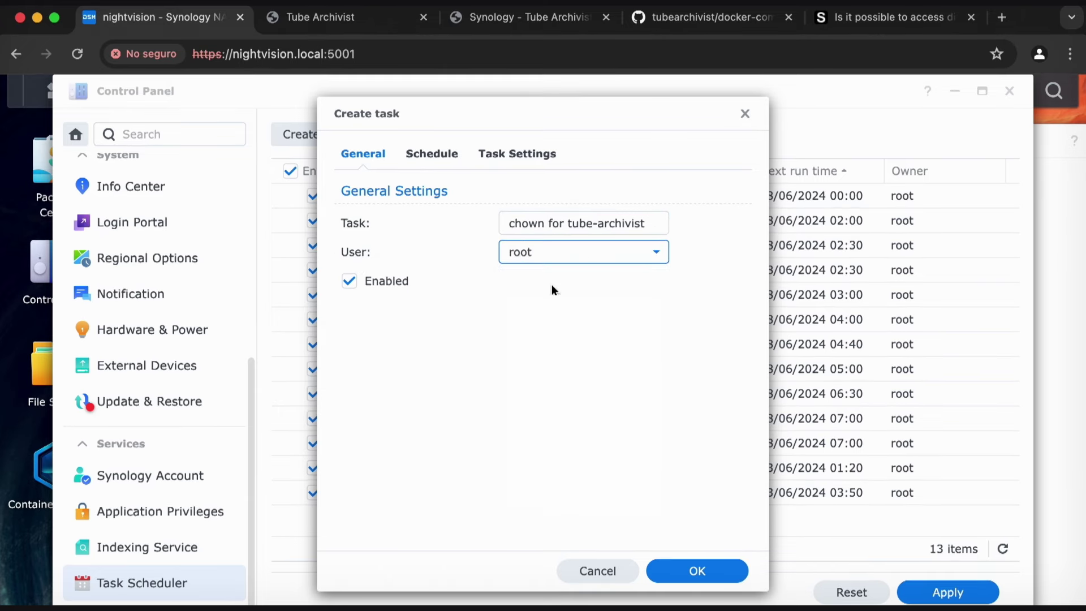
{"action": "left_click", "coordinate": [350, 282]}
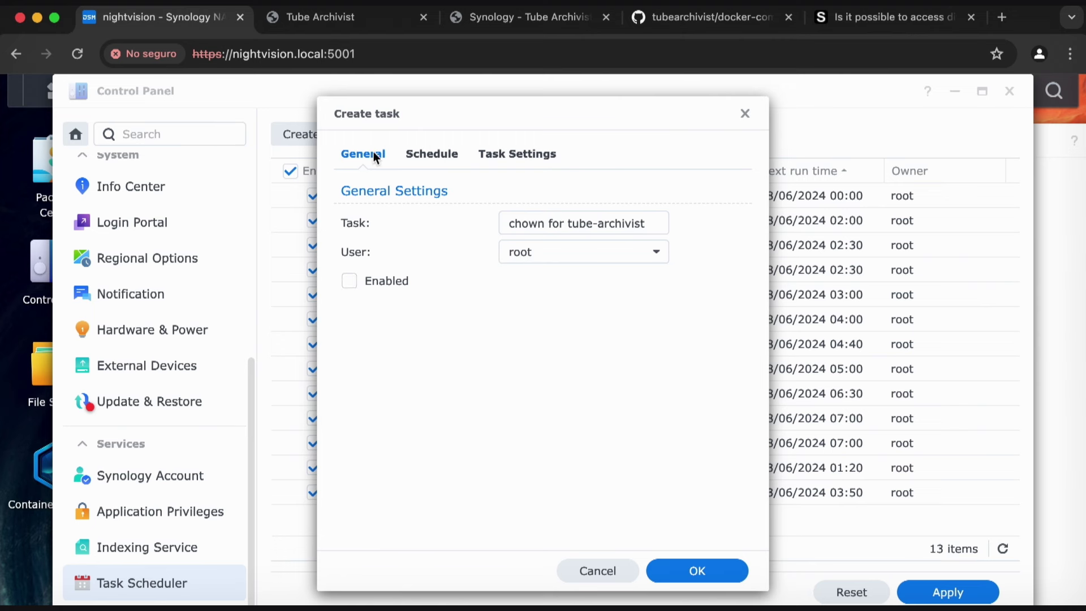
Begin the task's user-defined script with the documentation's redis ownership command, "chown 999:100 redis &&".
{"action": "left_click", "coordinate": [485, 162]}
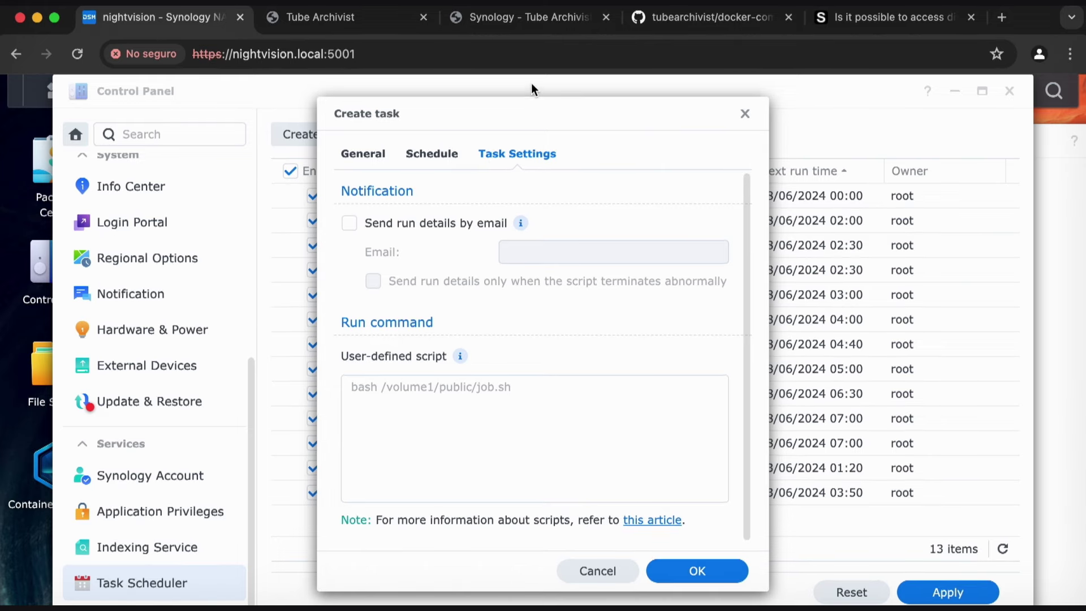
{"action": "left_click", "coordinate": [491, 19]}
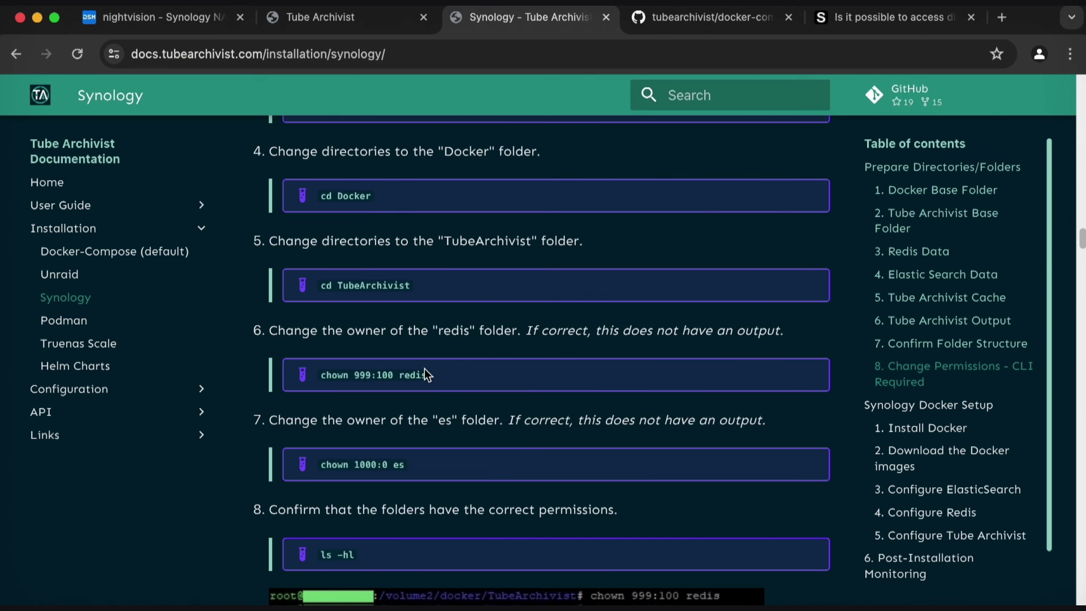
{"action": "left_click", "coordinate": [152, 17]}
{"action": "left_click", "coordinate": [534, 407]}
{"action": "type", "text": "chown 999:100 redis &&"}
Copy "chown 1000:0 es" from the Tube Archivist documentation and append it to the task's script after &&.
{"action": "left_click", "coordinate": [529, 18]}
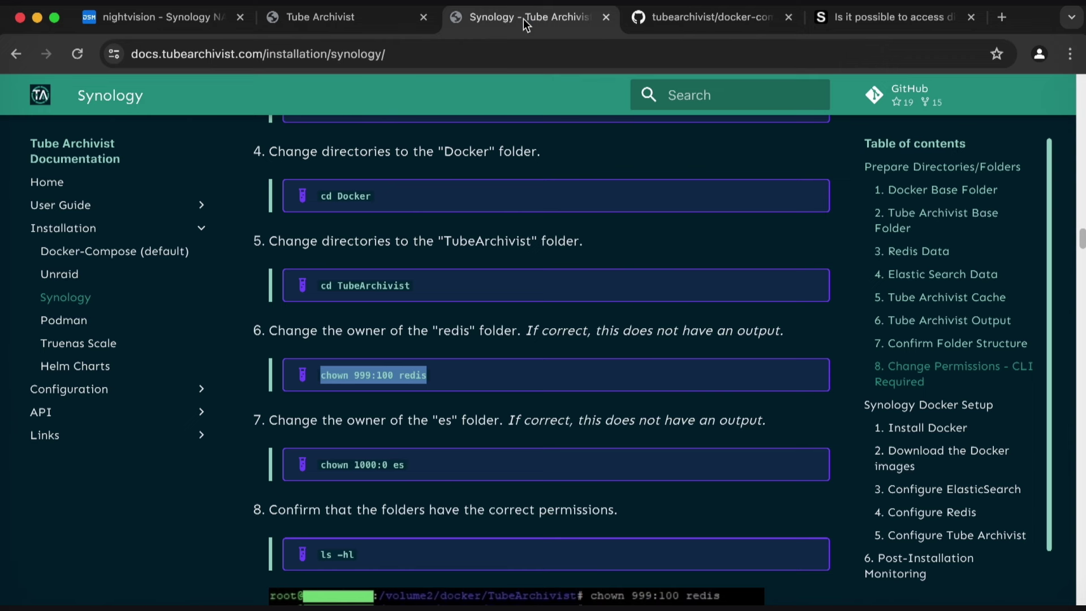
{"action": "left_click", "coordinate": [469, 382]}
{"action": "left_click_drag", "start_coordinate": [320, 468], "coordinate": [412, 464]}
{"action": "key", "text": "super+c"}
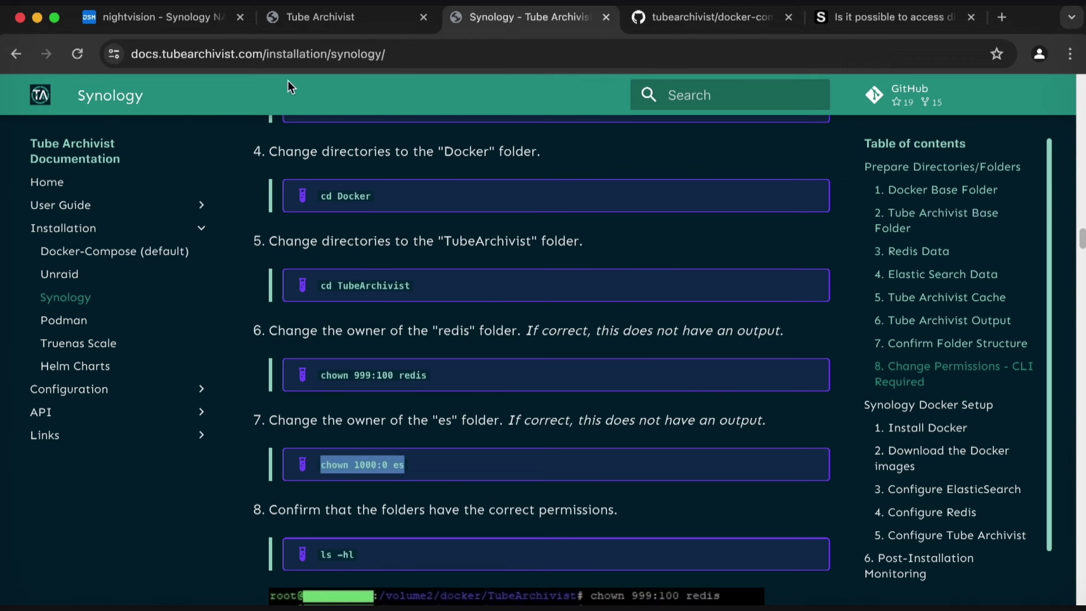
{"action": "left_click", "coordinate": [207, 19]}
{"action": "key", "text": "super+v"}
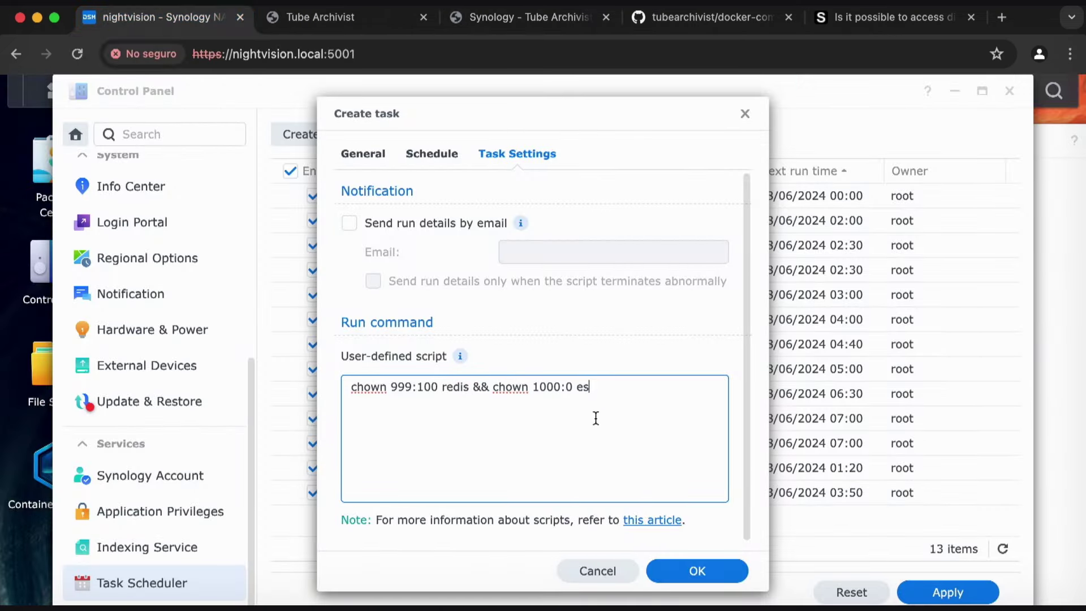
Copy the redis folder's full location from its properties in File Station, under docker/tube-archivist.
{"action": "double_click", "coordinate": [452, 386]}
{"action": "left_click", "coordinate": [43, 373]}
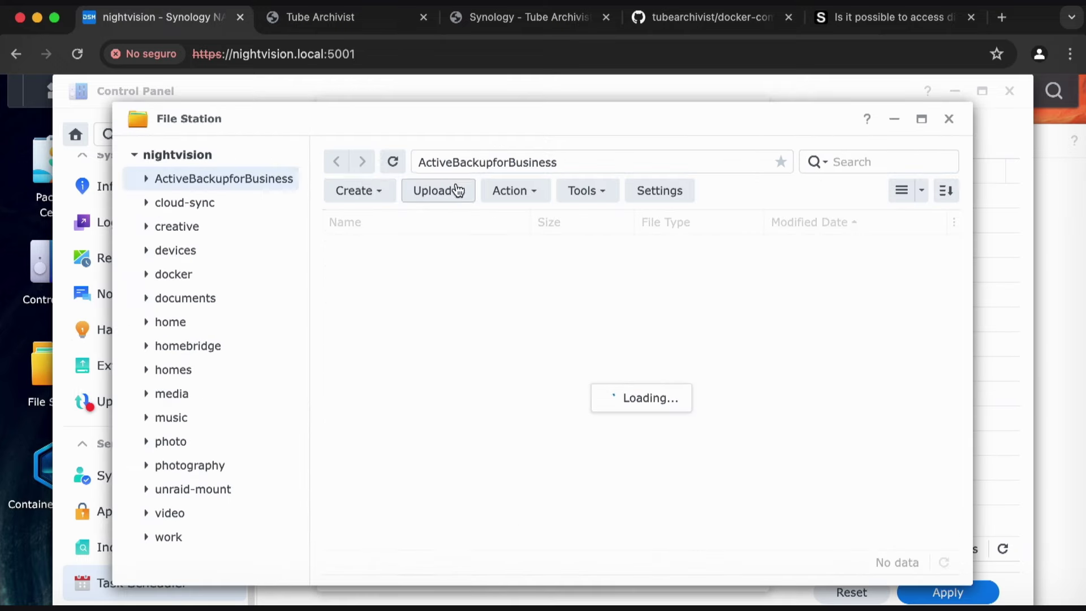
{"action": "left_click", "coordinate": [232, 274]}
{"action": "double_click", "coordinate": [395, 300]}
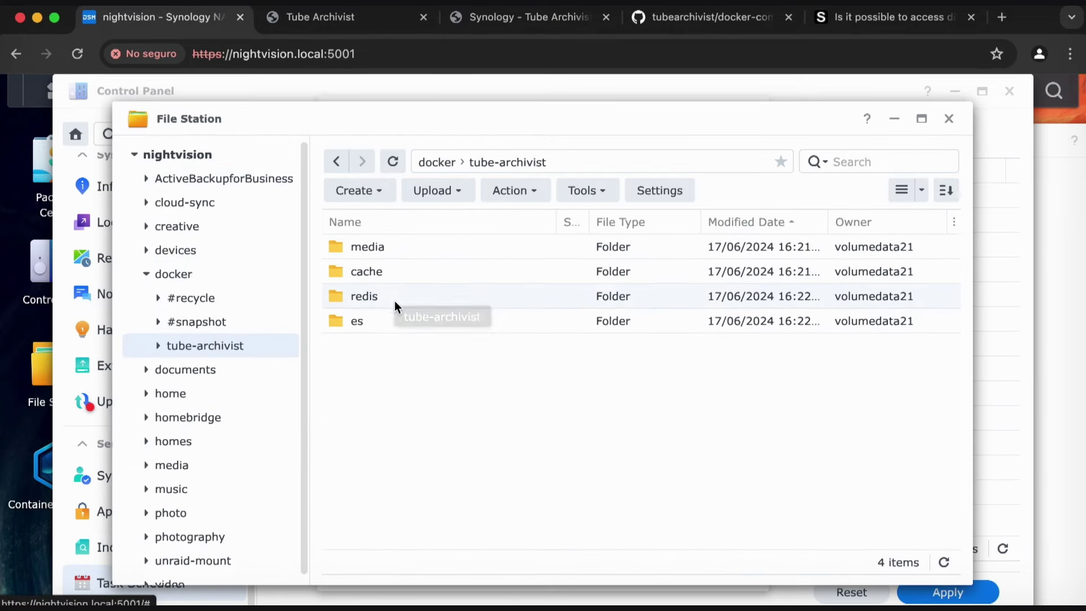
{"action": "right_click", "coordinate": [372, 298]}
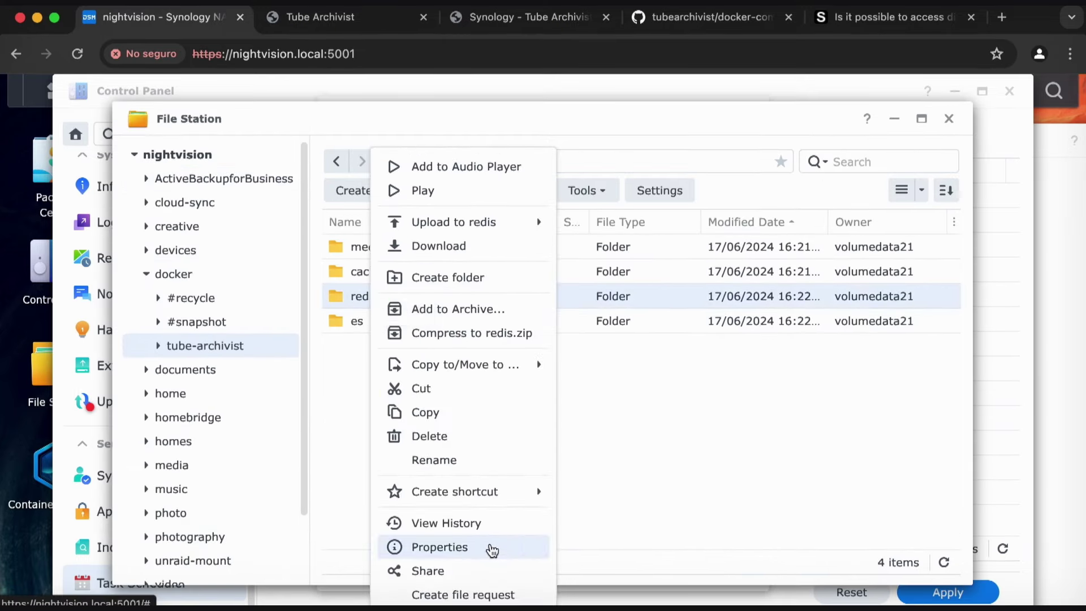
{"action": "left_click", "coordinate": [493, 549]}
{"action": "left_click_drag", "start_coordinate": [643, 247], "coordinate": [368, 250]}
{"action": "key", "text": "super+c"}
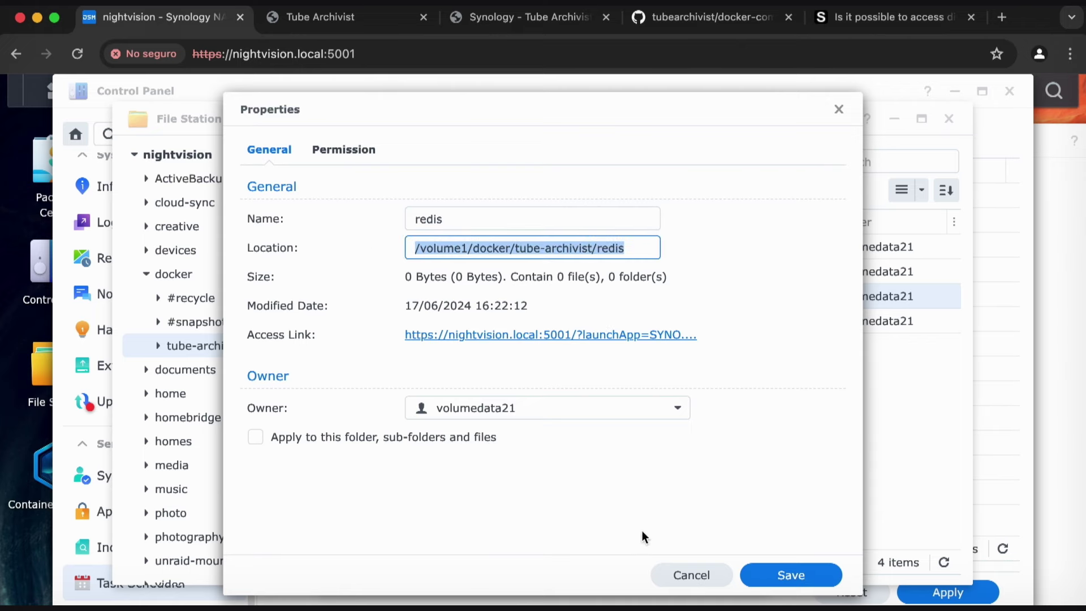
{"action": "left_click", "coordinate": [667, 572]}
Replace "redis" in the task's script with the full path /volume1/docker/tube-archivist/redis.
{"action": "left_click_drag", "start_coordinate": [572, 102], "coordinate": [436, 114]}
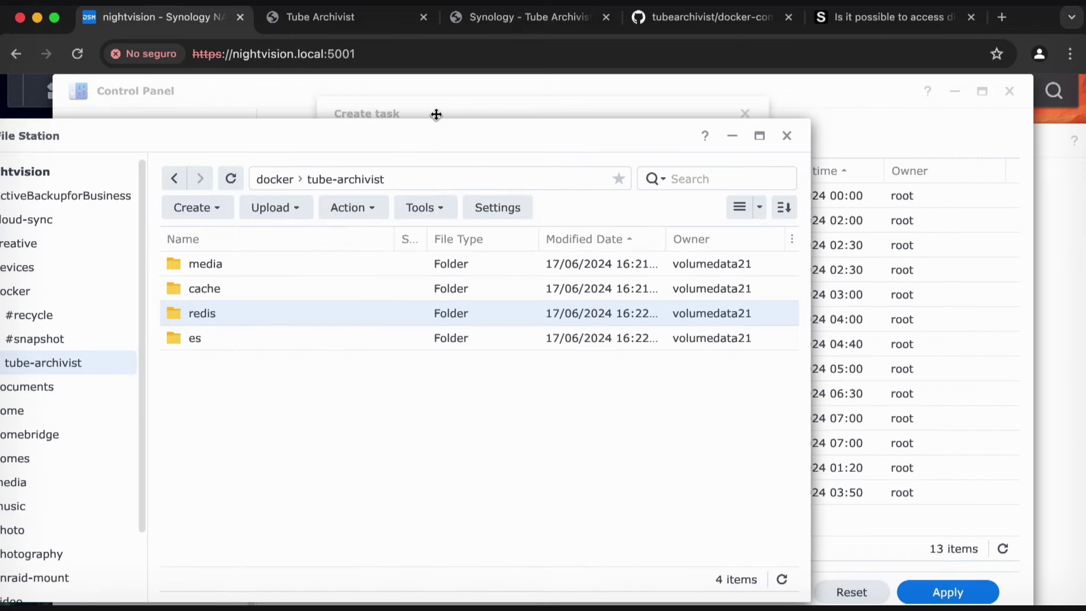
{"action": "left_click", "coordinate": [436, 115]}
{"action": "left_click", "coordinate": [443, 388]}
{"action": "key", "text": "super+v"}
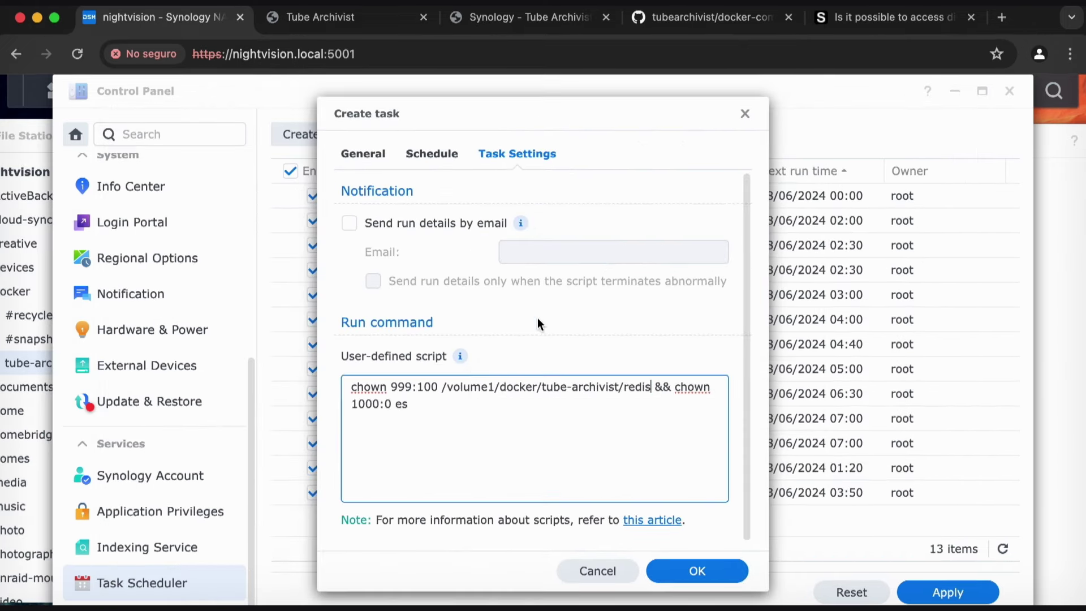
Select "es" in the script for replacement and copy the es folder's full location from its File Station properties.
{"action": "left_click_drag", "start_coordinate": [441, 389], "coordinate": [651, 388]}
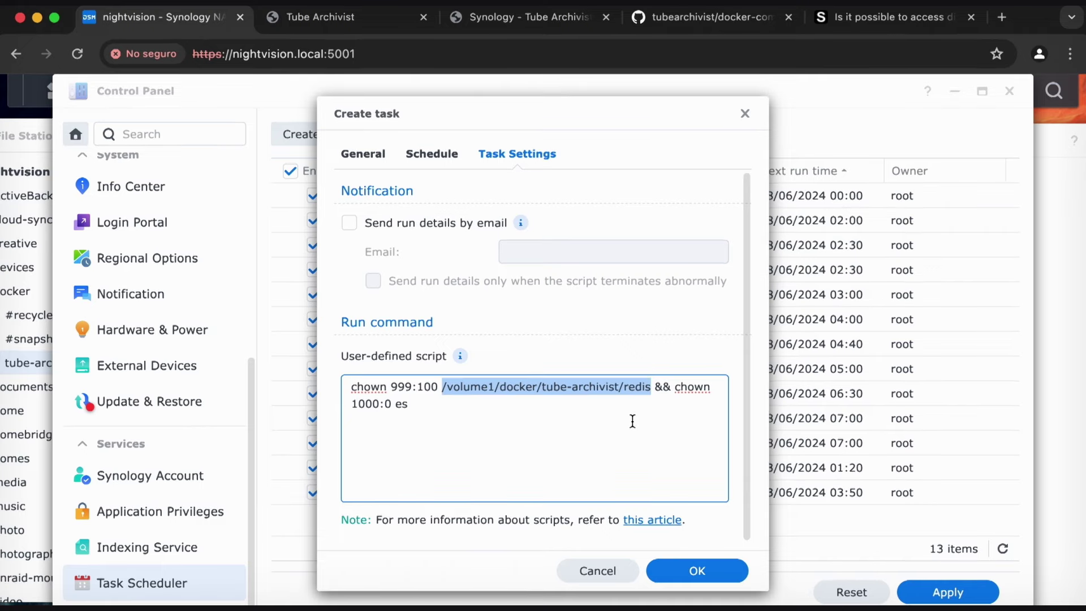
{"action": "left_click", "coordinate": [419, 398]}
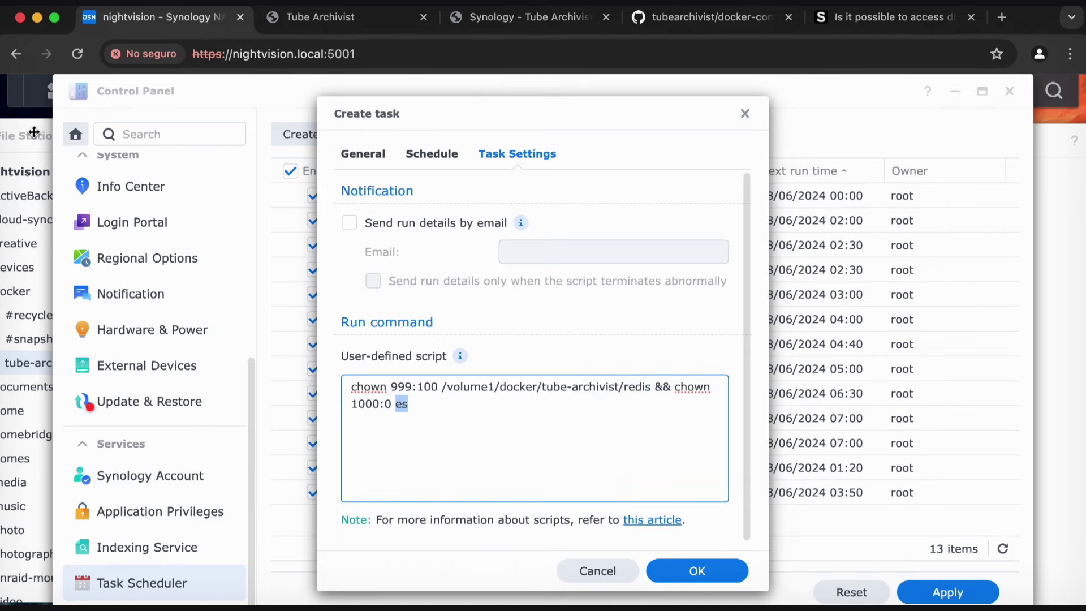
{"action": "left_click", "coordinate": [31, 131]}
{"action": "left_click", "coordinate": [242, 339]}
{"action": "right_click", "coordinate": [201, 340]}
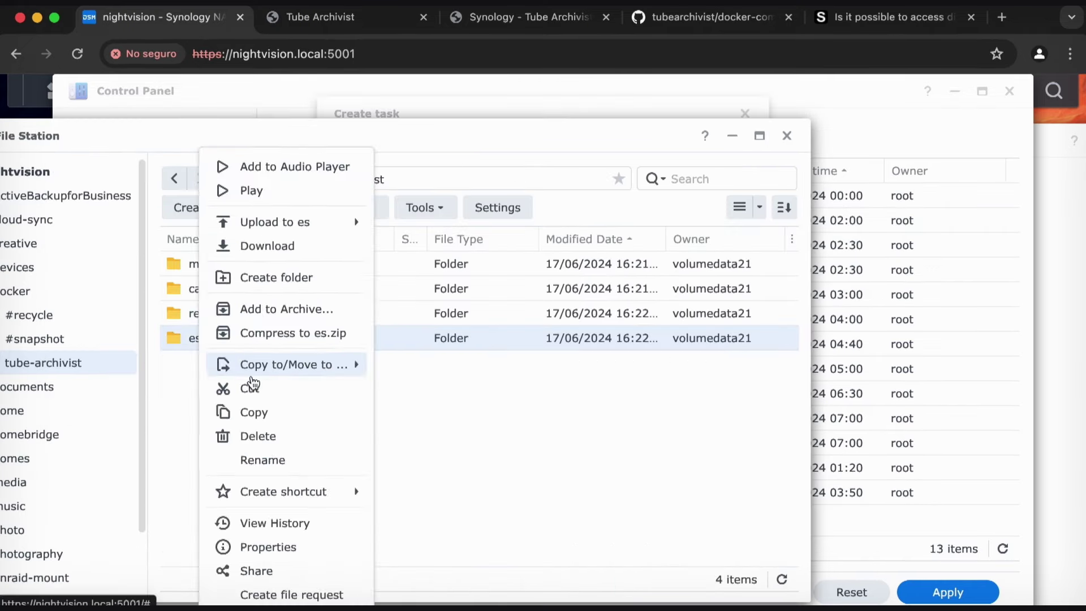
{"action": "left_click", "coordinate": [291, 547]}
{"action": "left_click", "coordinate": [623, 246]}
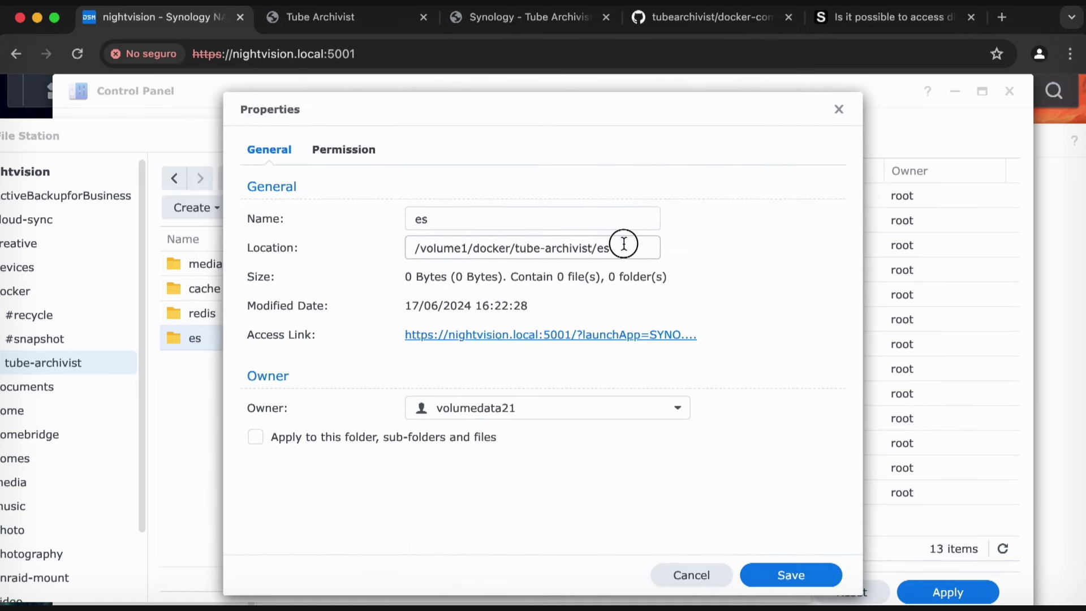
{"action": "triple_click", "coordinate": [622, 249]}
{"action": "key", "text": "ctrl+c"}
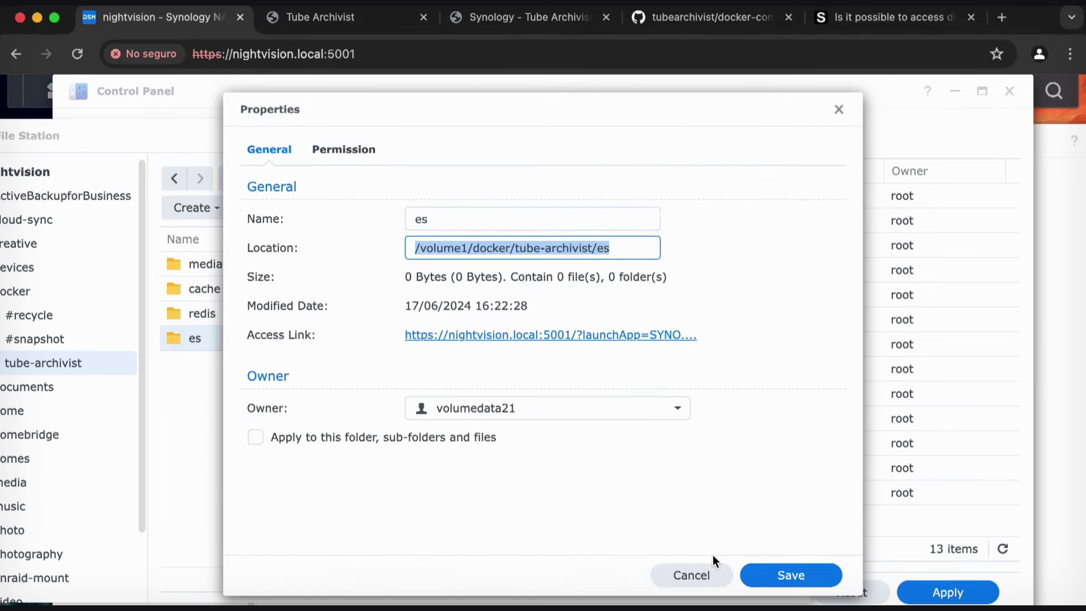
{"action": "left_click", "coordinate": [702, 575]}
Close File Station and replace "es" in the script with the full path /volume1/docker/tube-archivist/es.
{"action": "left_click", "coordinate": [781, 138]}
{"action": "left_click", "coordinate": [402, 404]}
{"action": "key", "text": "ctrl+v"}
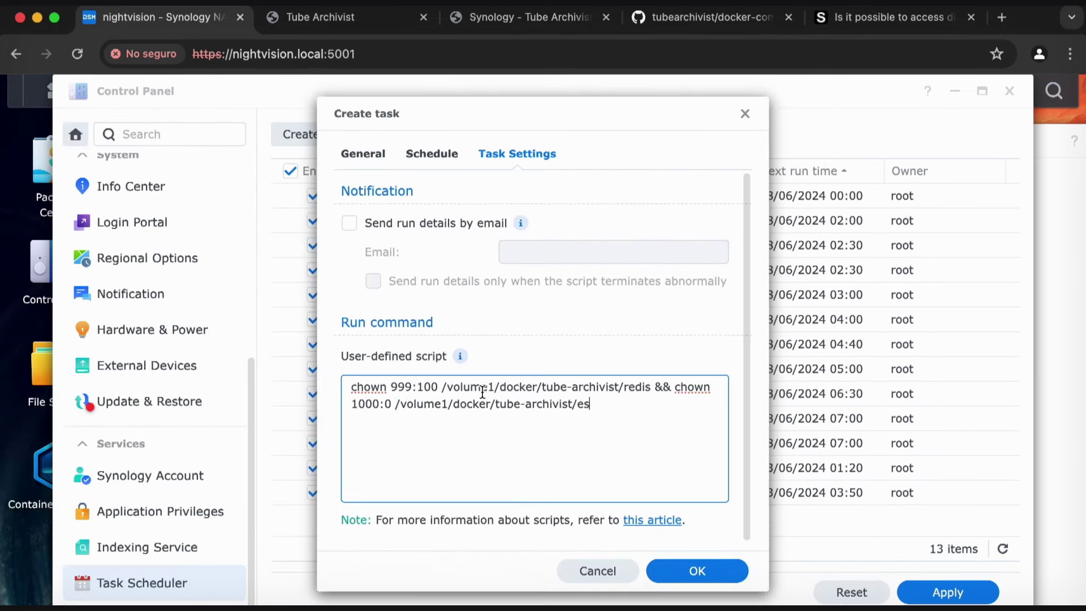
Review the finished script, checking both folder paths, the && separator and the two chown commands.
{"action": "left_click_drag", "start_coordinate": [397, 403], "coordinate": [614, 405]}
{"action": "left_click", "coordinate": [641, 440]}
{"action": "left_click_drag", "start_coordinate": [354, 387], "coordinate": [643, 388]}
{"action": "left_click", "coordinate": [657, 388]}
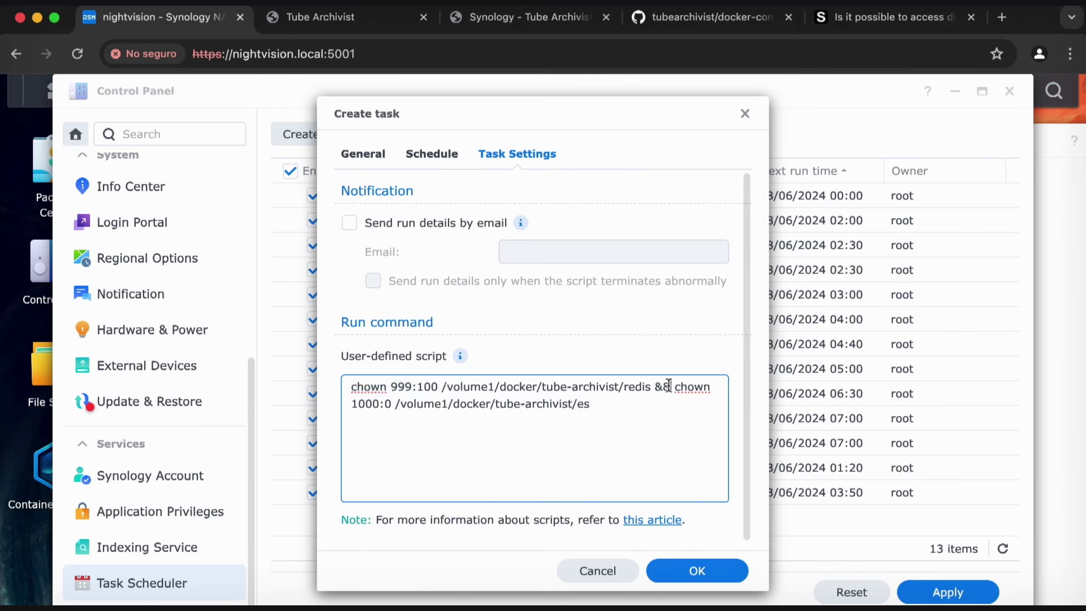
{"action": "double_click", "coordinate": [662, 388]}
{"action": "left_click", "coordinate": [681, 414]}
{"action": "left_click", "coordinate": [655, 391]}
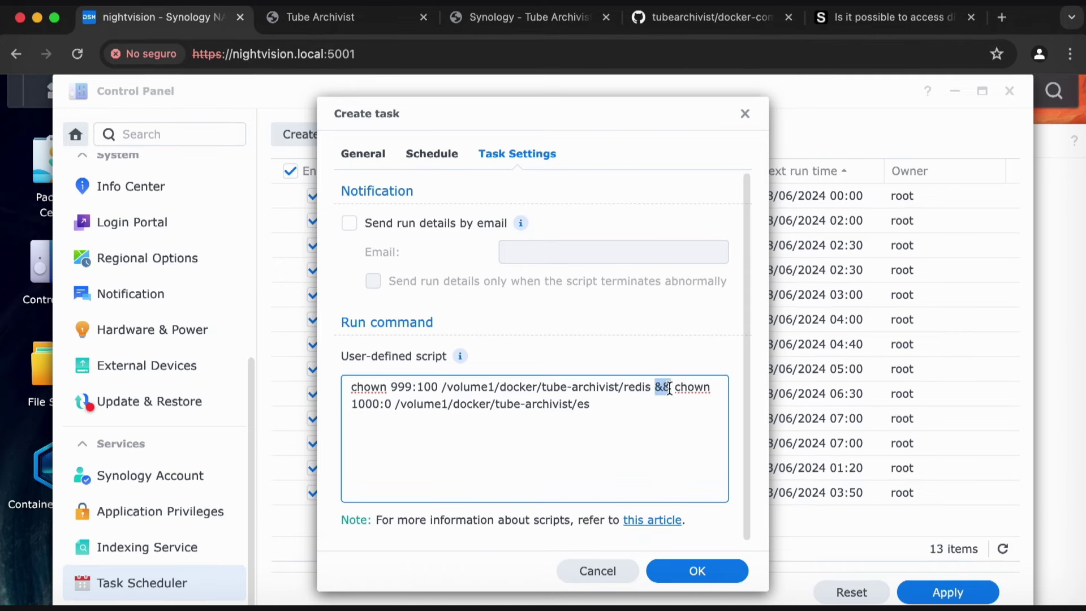
{"action": "left_click", "coordinate": [670, 396]}
{"action": "left_click", "coordinate": [350, 390]}
{"action": "left_click_drag", "start_coordinate": [351, 391], "coordinate": [677, 410]}
{"action": "left_click", "coordinate": [677, 410]}
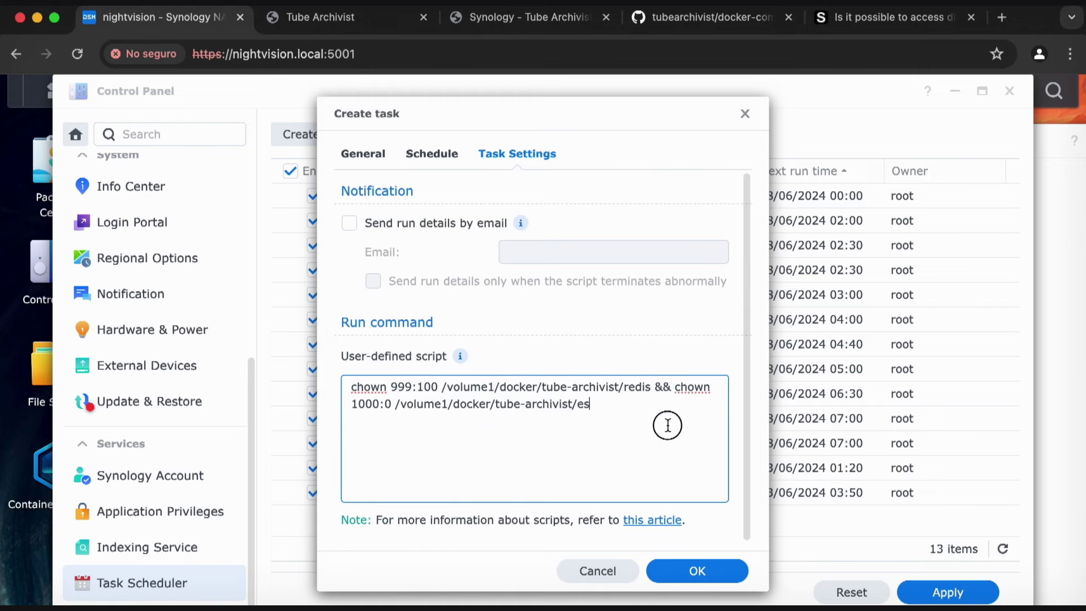
{"action": "double_click", "coordinate": [688, 391]}
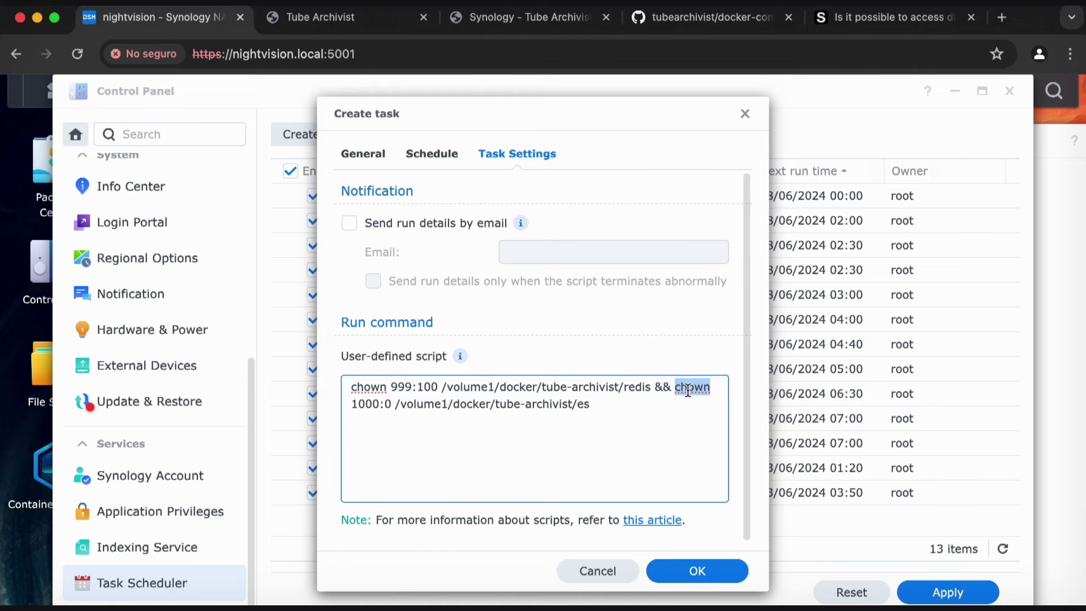
{"action": "left_click", "coordinate": [673, 403]}
Save the chown task, accept the root permission warning and enter the DSM account password to authorize it.
{"action": "left_click", "coordinate": [721, 572]}
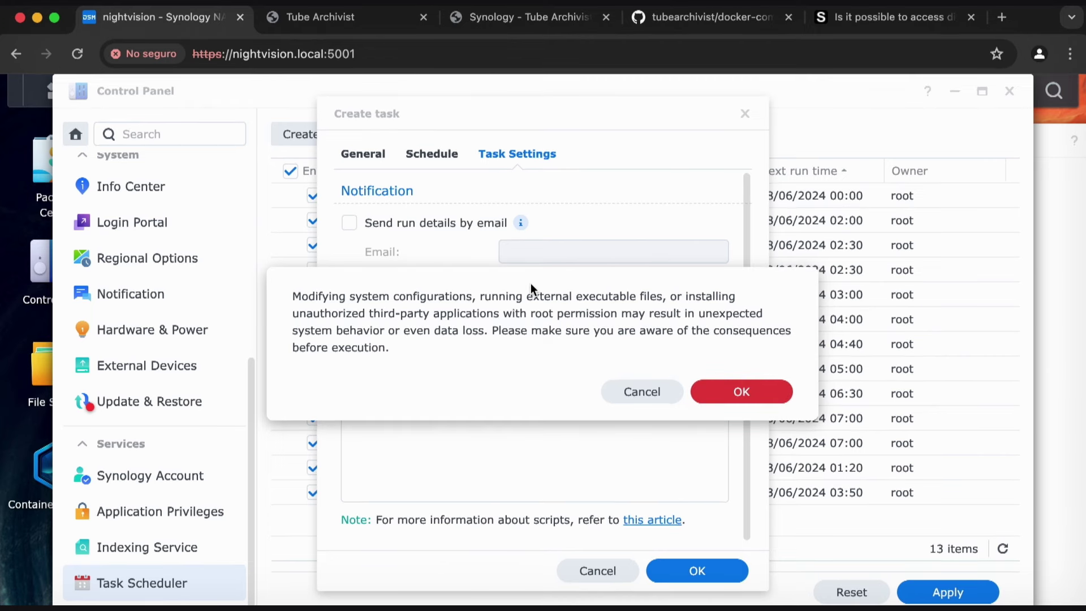
{"action": "left_click", "coordinate": [738, 393]}
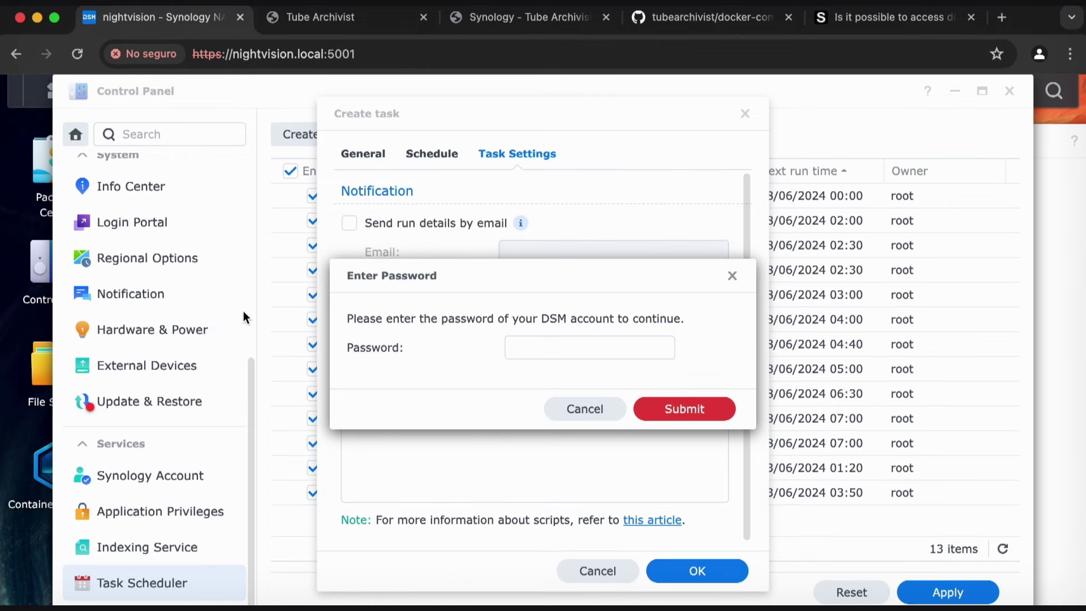
{"action": "left_click", "coordinate": [571, 341]}
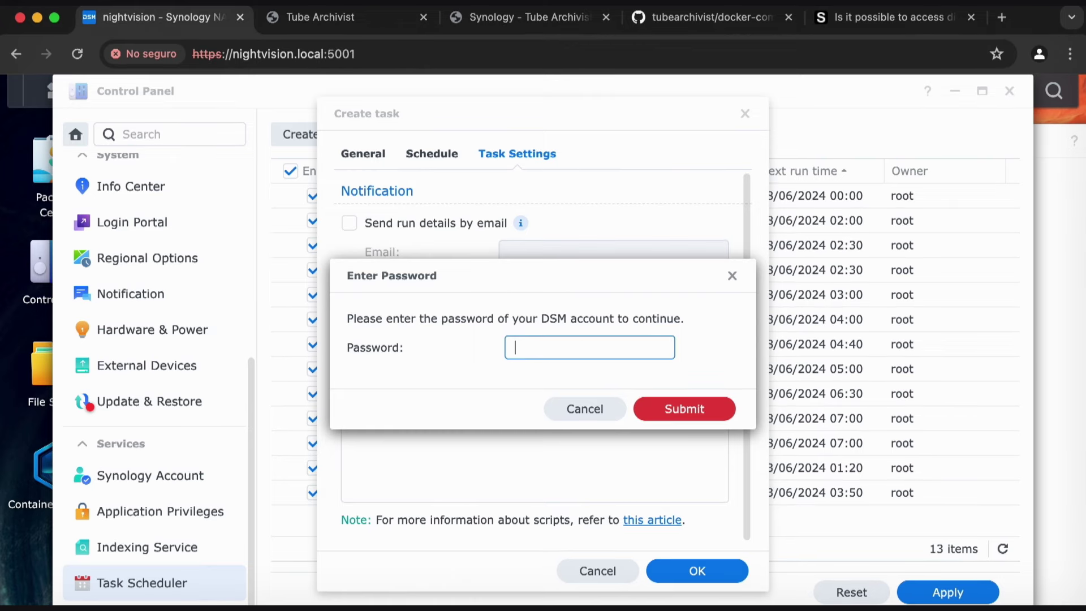
{"action": "key", "text": "super+v"}
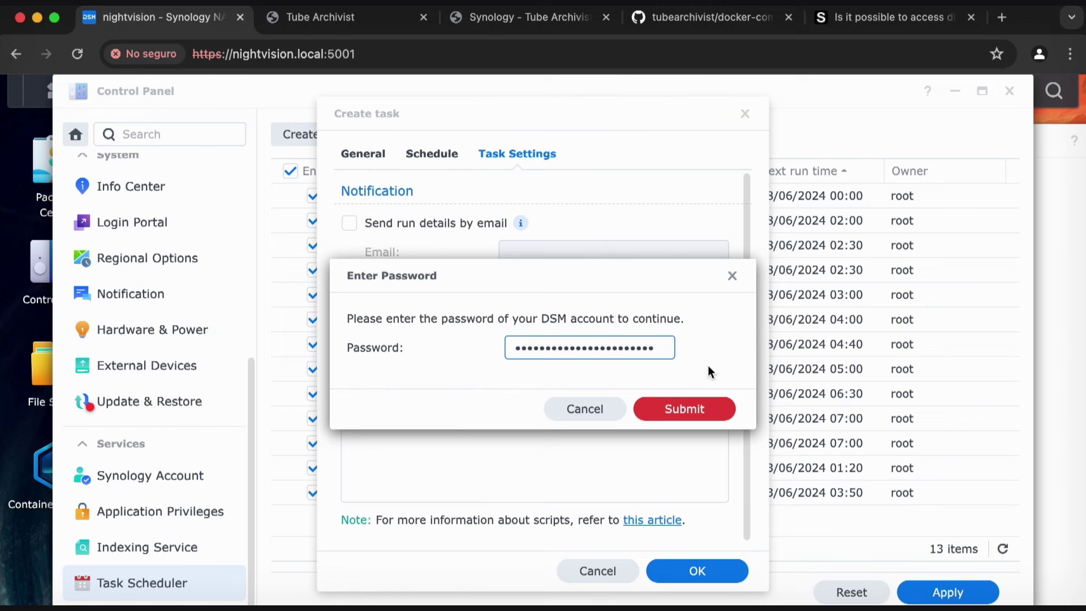
{"action": "left_click", "coordinate": [701, 417]}
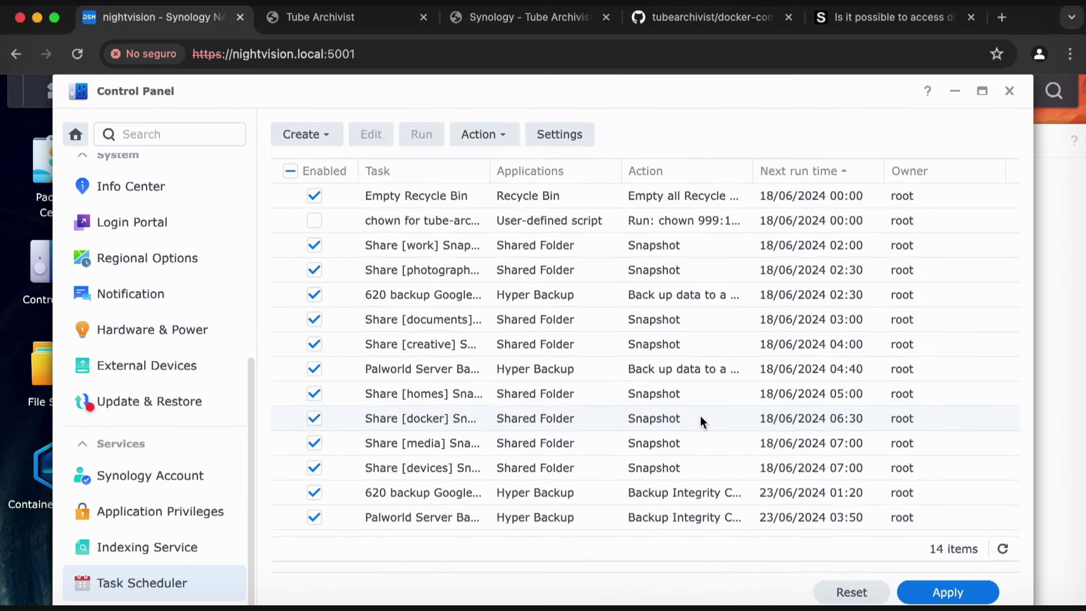
Run the "chown for tube-archivist" task manually and confirm the run.
{"action": "left_click", "coordinate": [436, 222]}
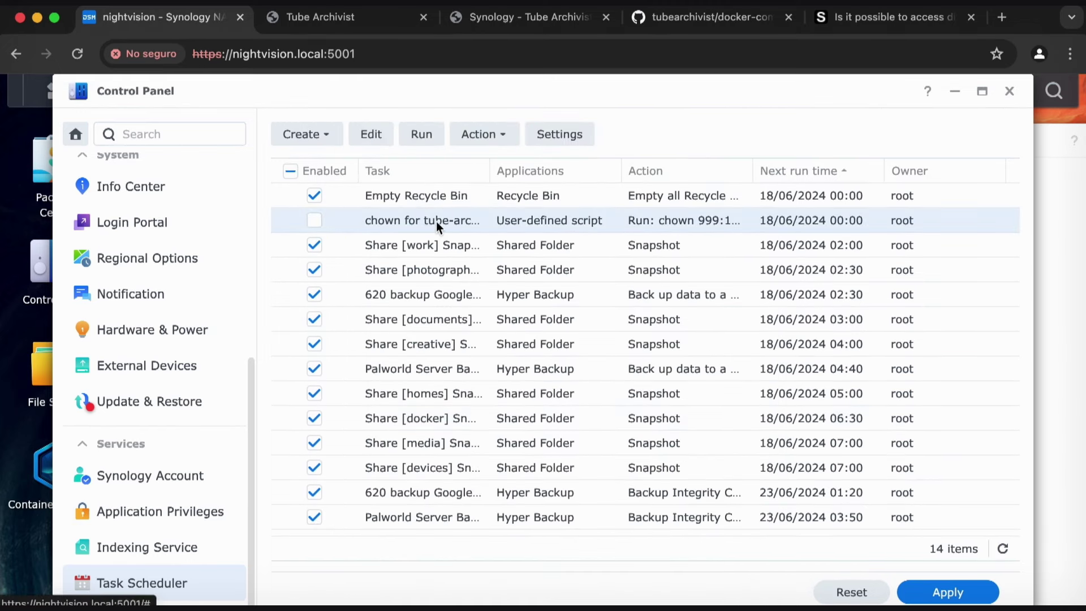
{"action": "left_click", "coordinate": [420, 137]}
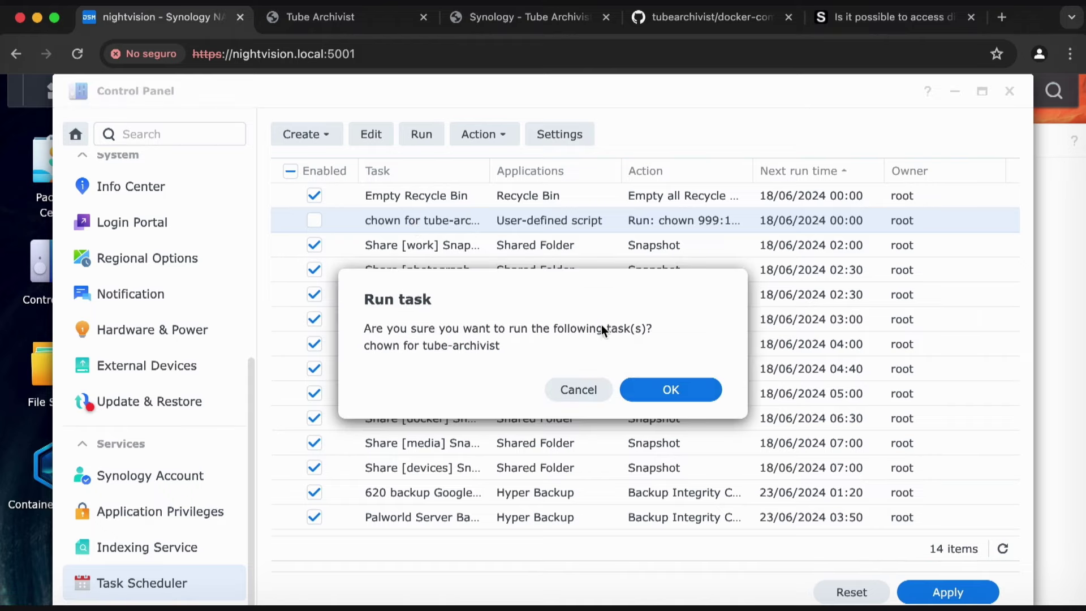
{"action": "left_click", "coordinate": [704, 391]}
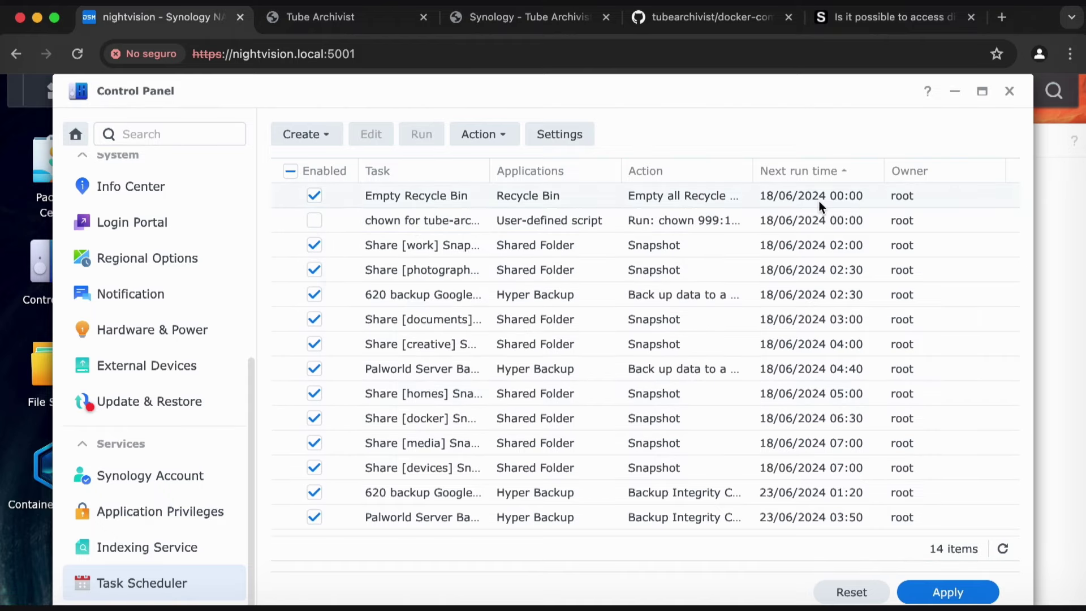
Close Control Panel and reload the docker/tube-archivist folder in File Station to check the owners of redis and es.
{"action": "left_click", "coordinate": [1009, 90]}
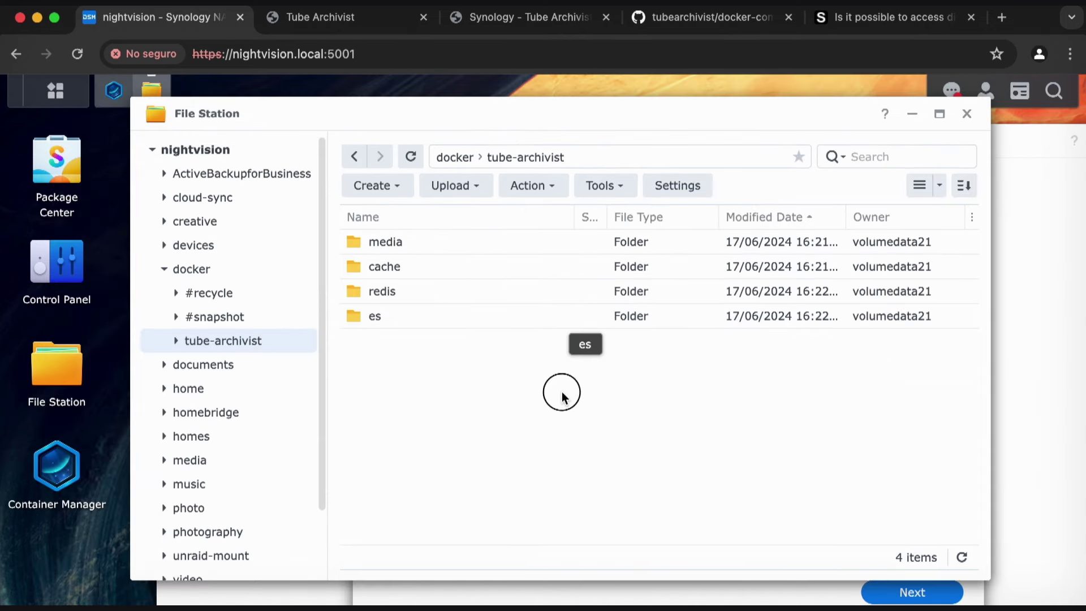
{"action": "left_click", "coordinate": [465, 162]}
{"action": "double_click", "coordinate": [439, 293]}
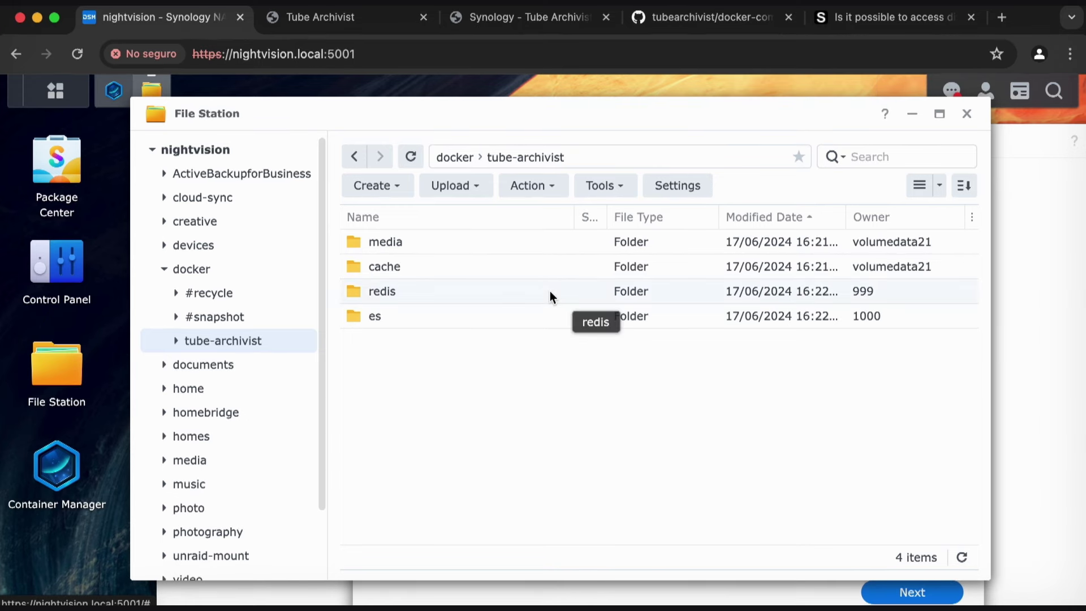
Return to the Create Project settings and locate the HOST_UID and HOST_GID values in the compose file's tubearchivist environment section.
{"action": "left_click_drag", "start_coordinate": [578, 113], "coordinate": [548, 106]}
{"action": "left_click", "coordinate": [976, 178]}
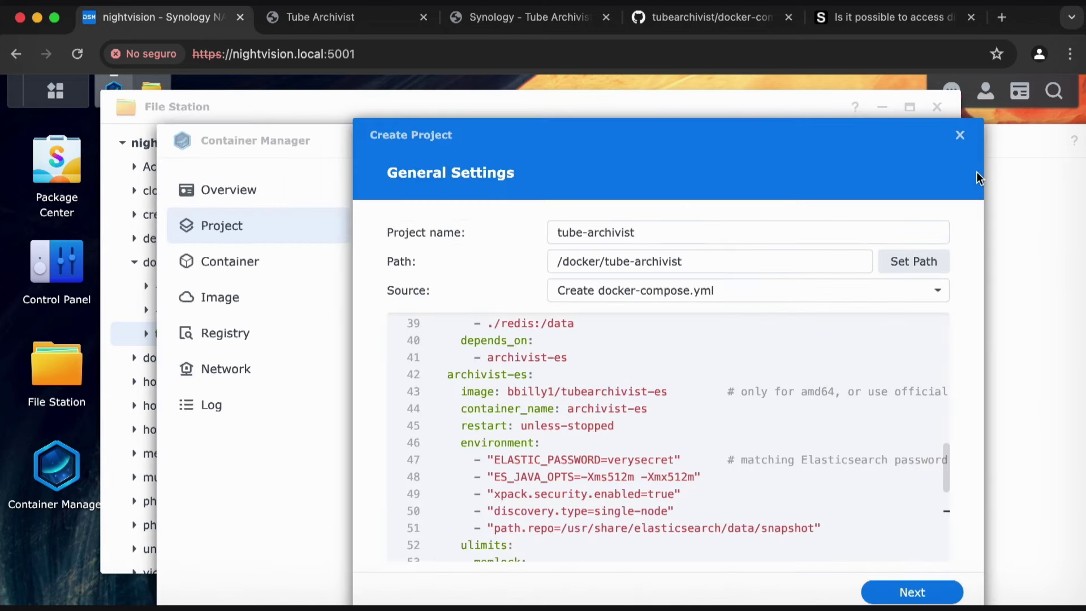
{"action": "left_click_drag", "start_coordinate": [952, 473], "coordinate": [931, 323]}
{"action": "scroll", "coordinate": [691, 367], "scroll_direction": "down", "scroll_amount": 3}
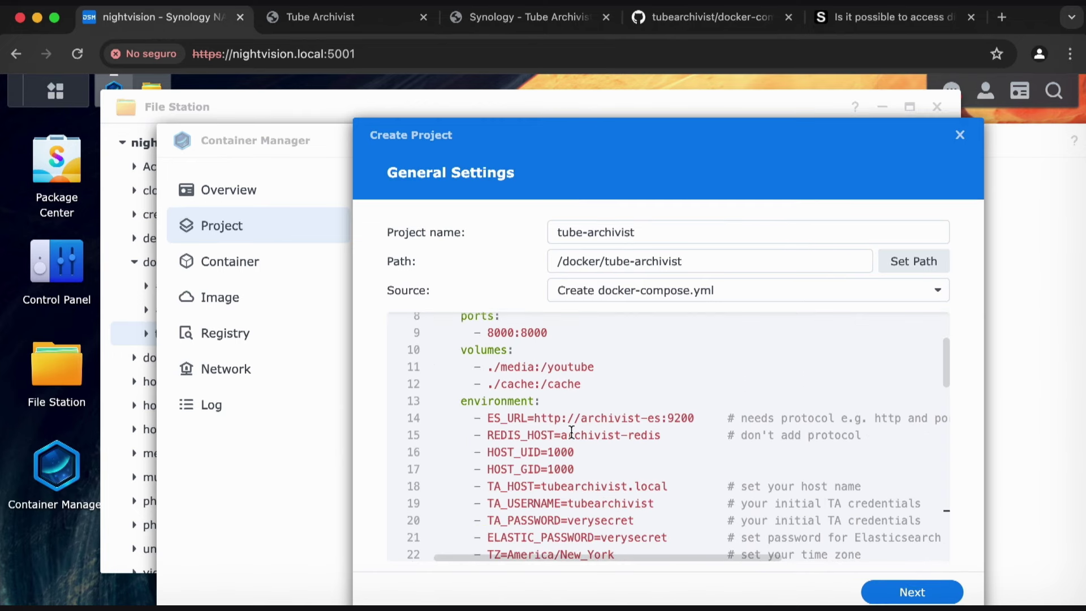
{"action": "left_click_drag", "start_coordinate": [950, 357], "coordinate": [950, 372]}
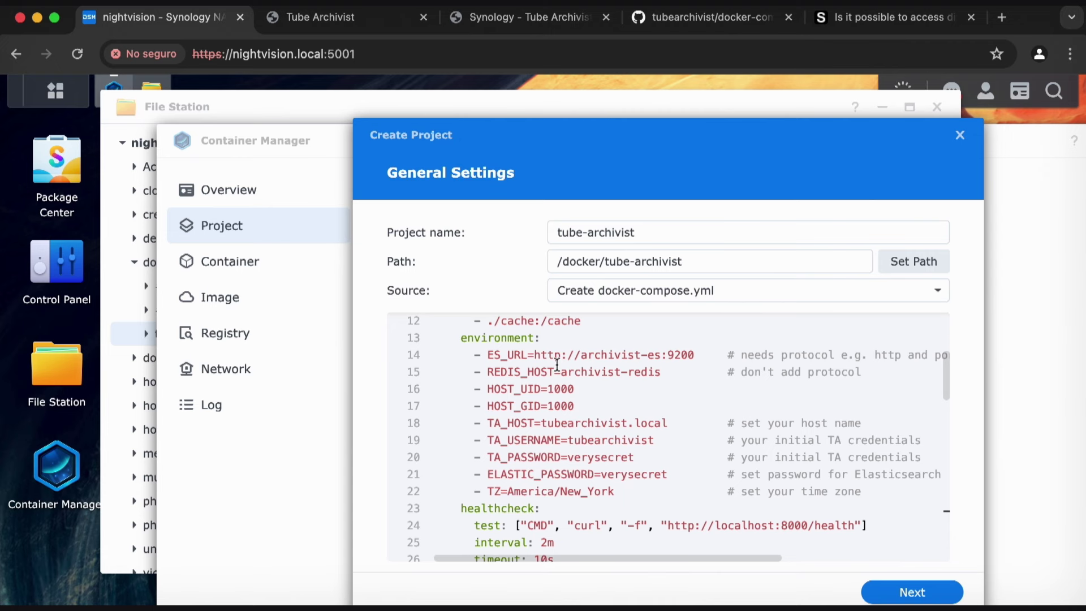
{"action": "double_click", "coordinate": [566, 406]}
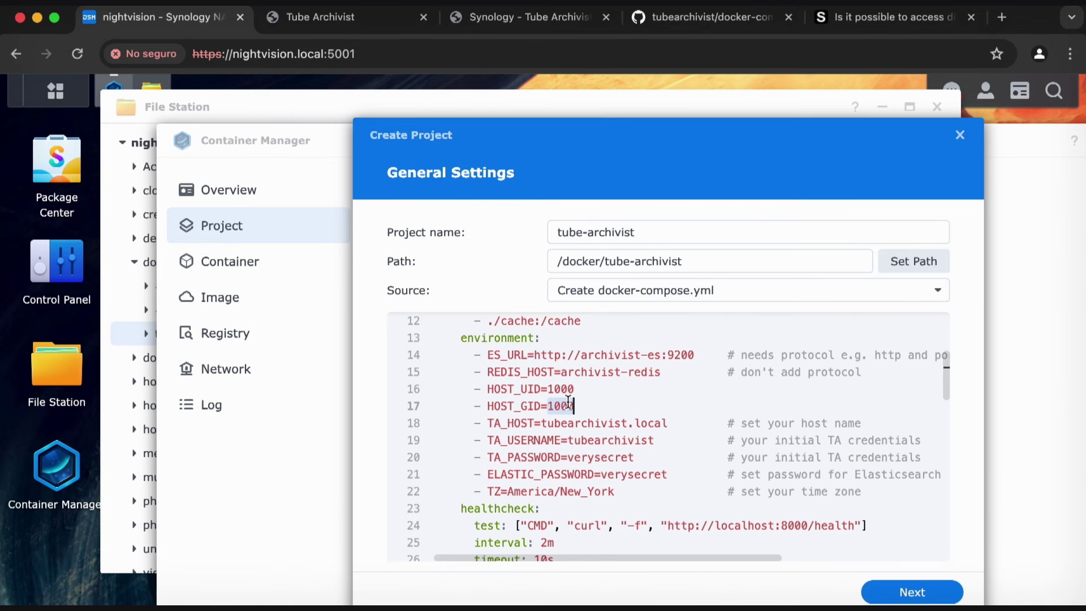
Create a scheduled user-defined script task in Task Scheduler named "Get ID" and leave it disabled.
{"action": "left_click", "coordinate": [87, 299]}
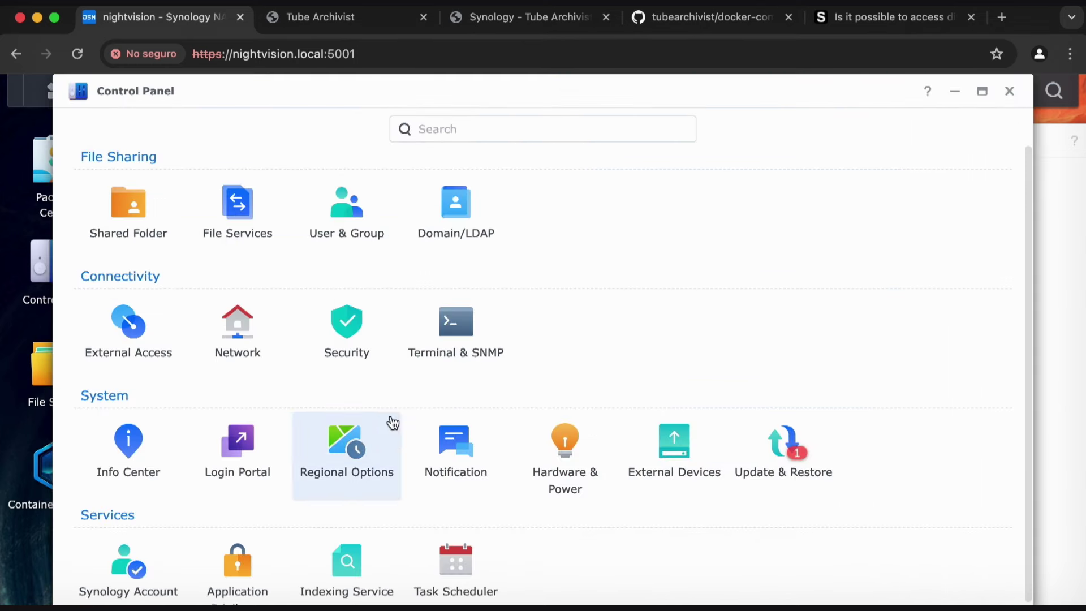
{"action": "left_click", "coordinate": [444, 563]}
{"action": "left_click", "coordinate": [328, 134]}
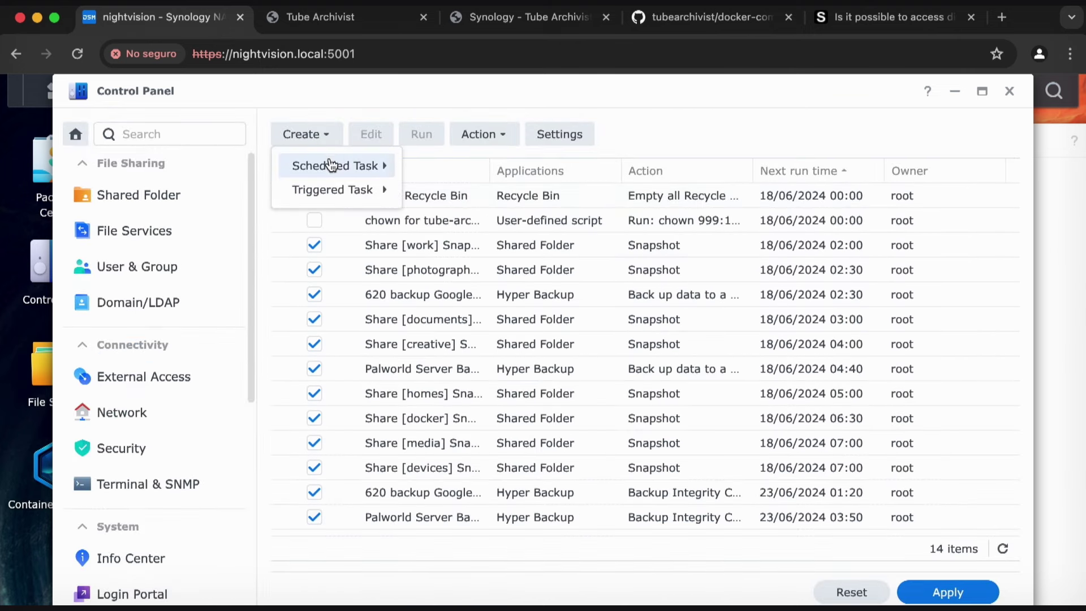
{"action": "mouse_move", "coordinate": [331, 166]}
{"action": "left_click", "coordinate": [433, 174]}
{"action": "double_click", "coordinate": [571, 222]}
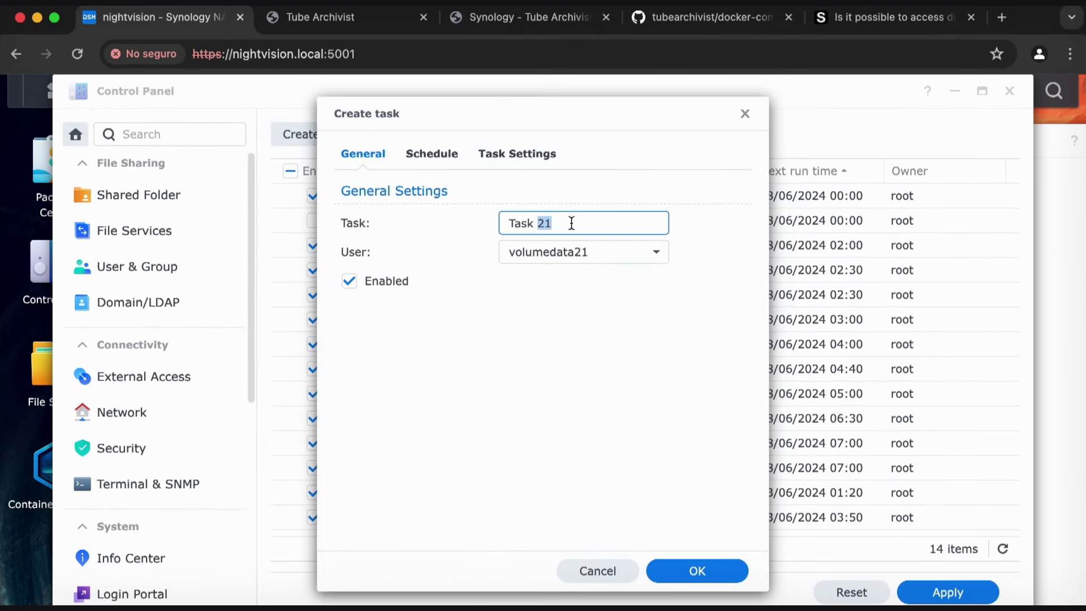
{"action": "left_click", "coordinate": [571, 223]}
{"action": "type", "text": "Get ID"}
{"action": "left_click", "coordinate": [382, 284]}
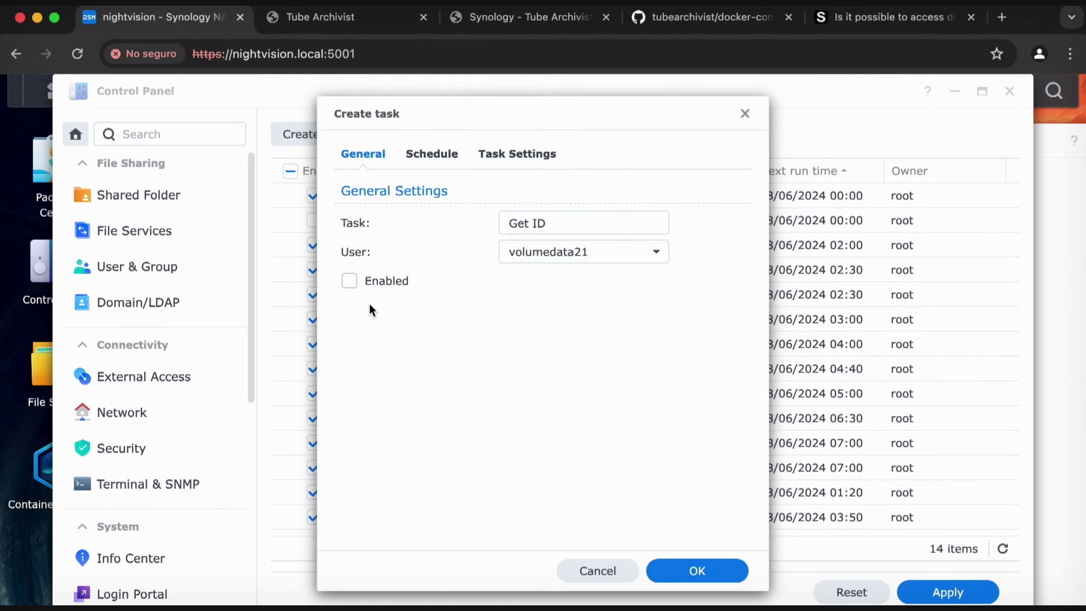
Begin the Get ID task's user-defined script with "id >".
{"action": "left_click", "coordinate": [541, 159]}
{"action": "left_click", "coordinate": [517, 406]}
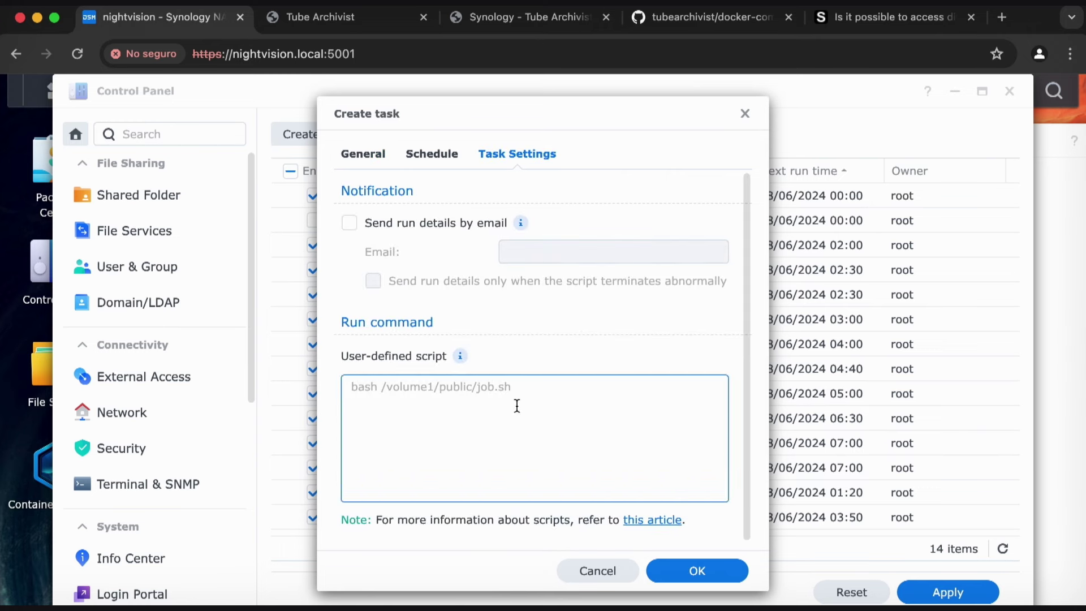
{"action": "type", "text": "id >"}
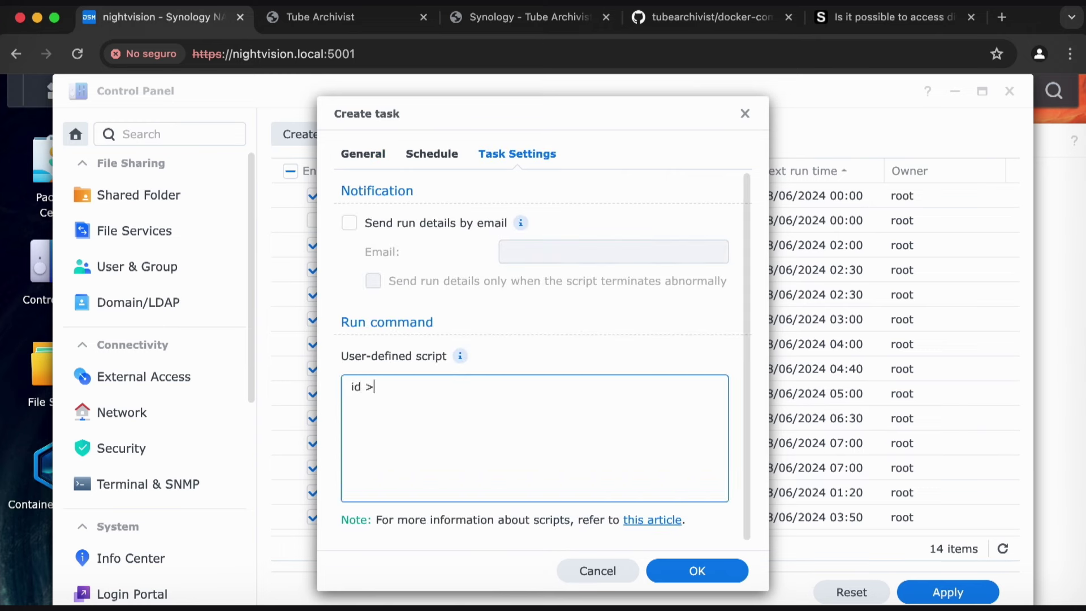
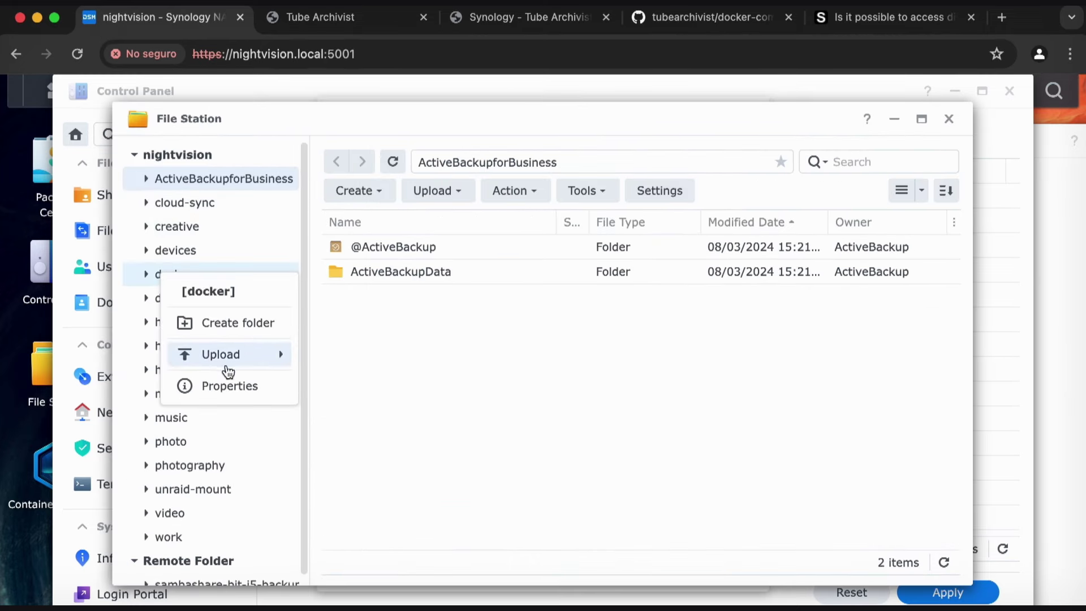
Copy the docker shared folder's location from its properties and complete the script as "id > /volume1/docker/id.txt".
{"action": "left_click", "coordinate": [226, 383]}
{"action": "left_click_drag", "start_coordinate": [544, 245], "coordinate": [361, 243]}
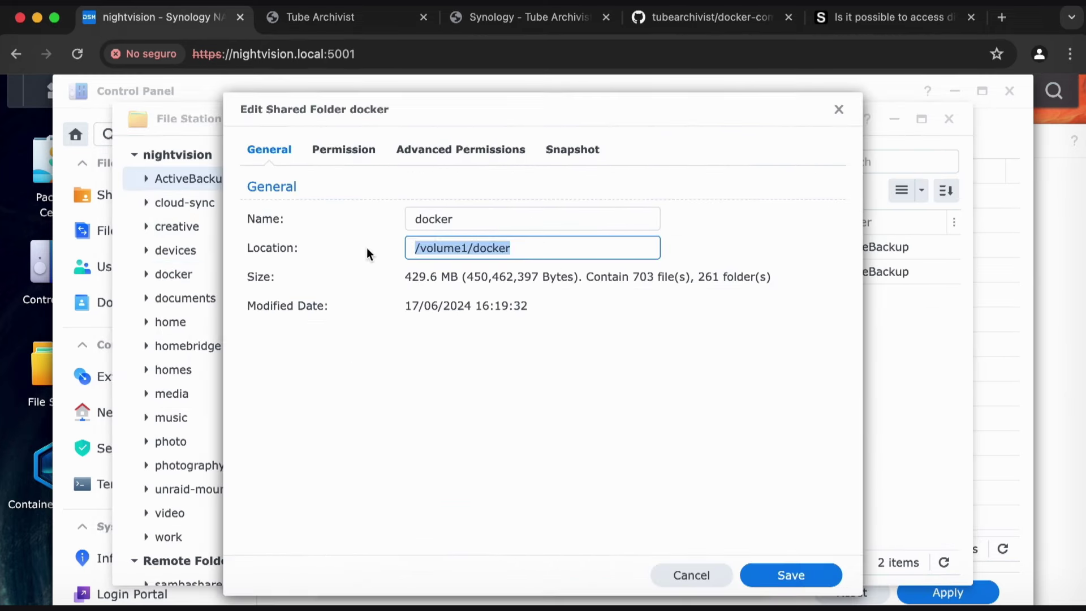
{"action": "left_click", "coordinate": [839, 110]}
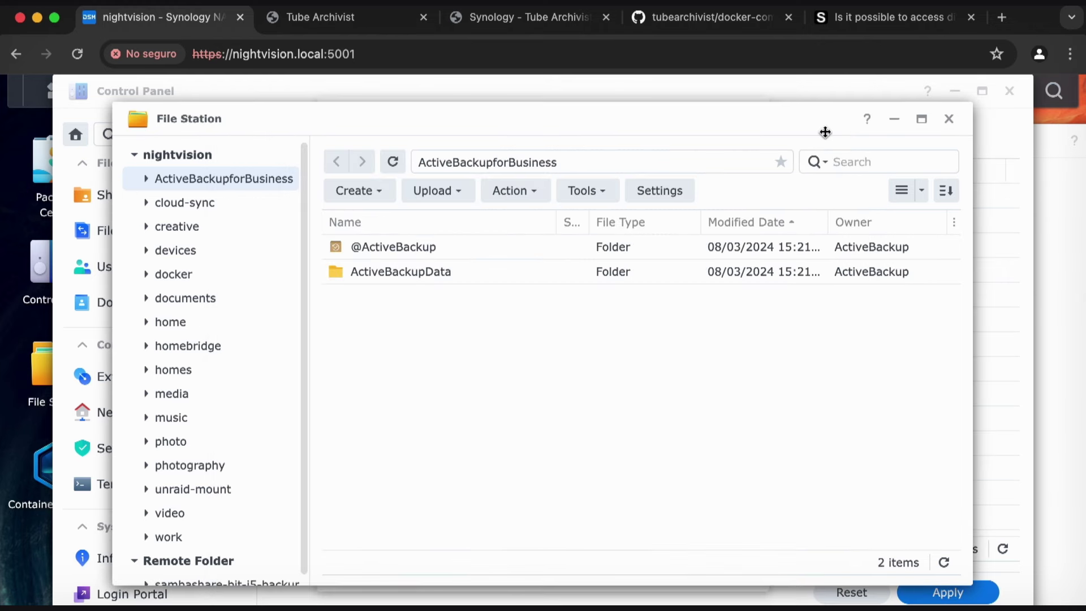
{"action": "left_click", "coordinate": [950, 116]}
{"action": "left_click", "coordinate": [473, 388]}
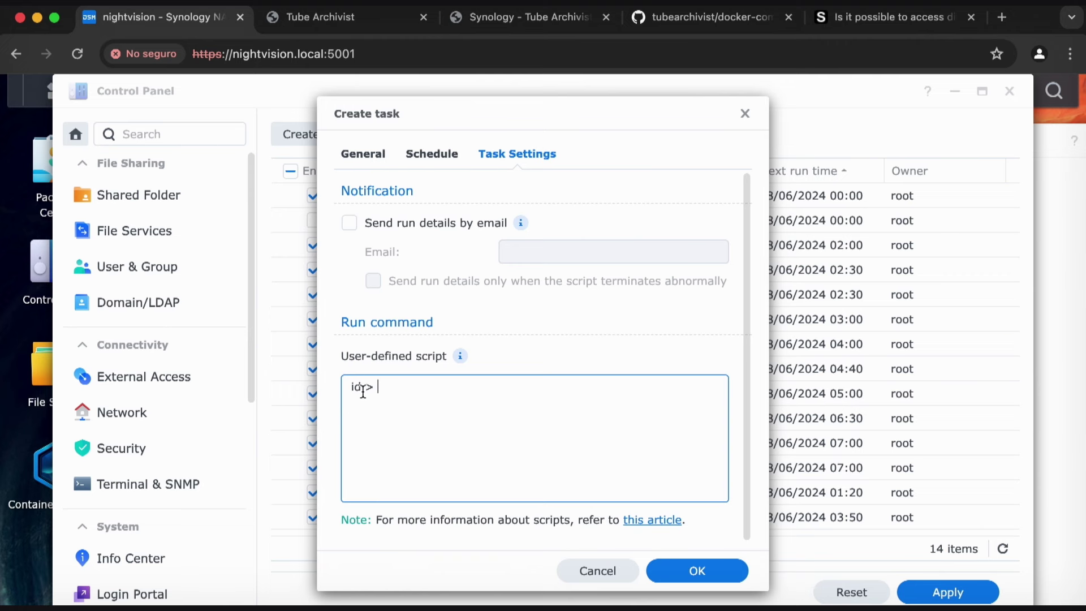
{"action": "type", "text": "/volume1/docker"}
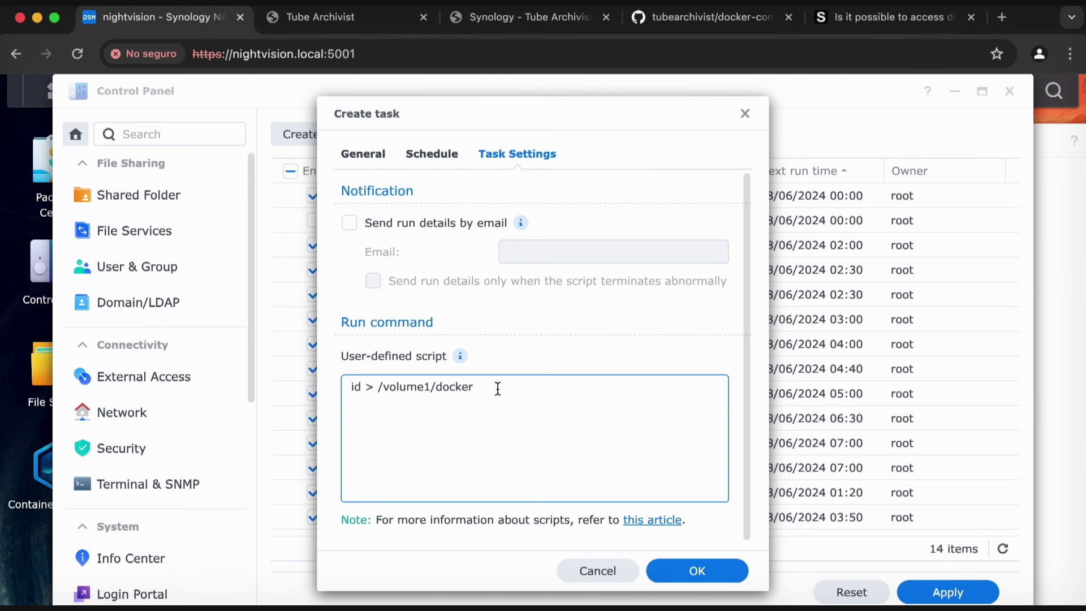
{"action": "type", "text": "/id.txt"}
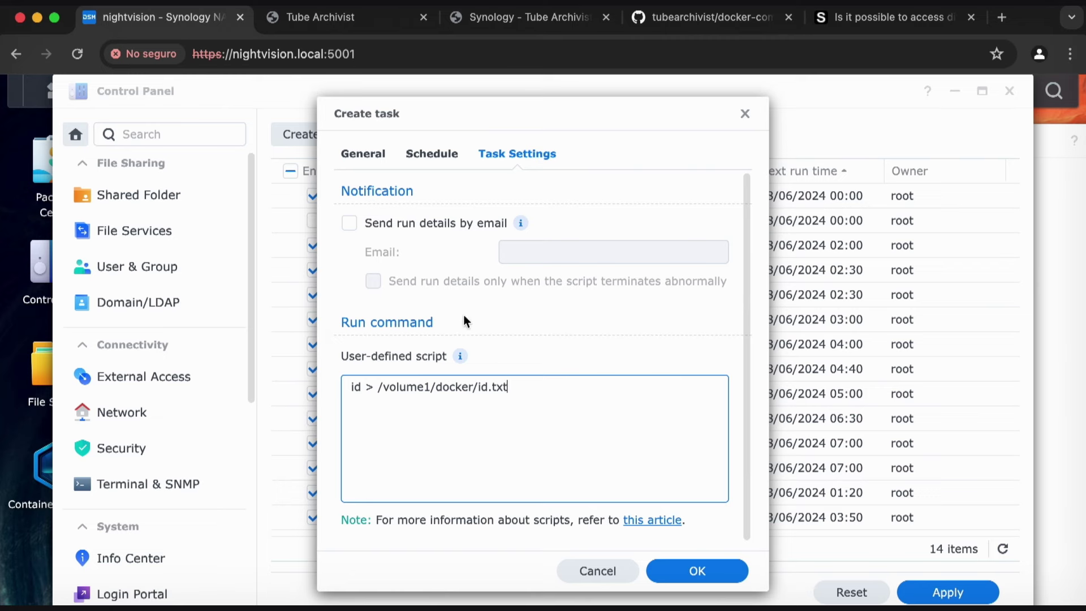
Check the parts of the script, save the Get ID task, run it manually and confirm the run.
{"action": "double_click", "coordinate": [349, 390]}
{"action": "double_click", "coordinate": [373, 388]}
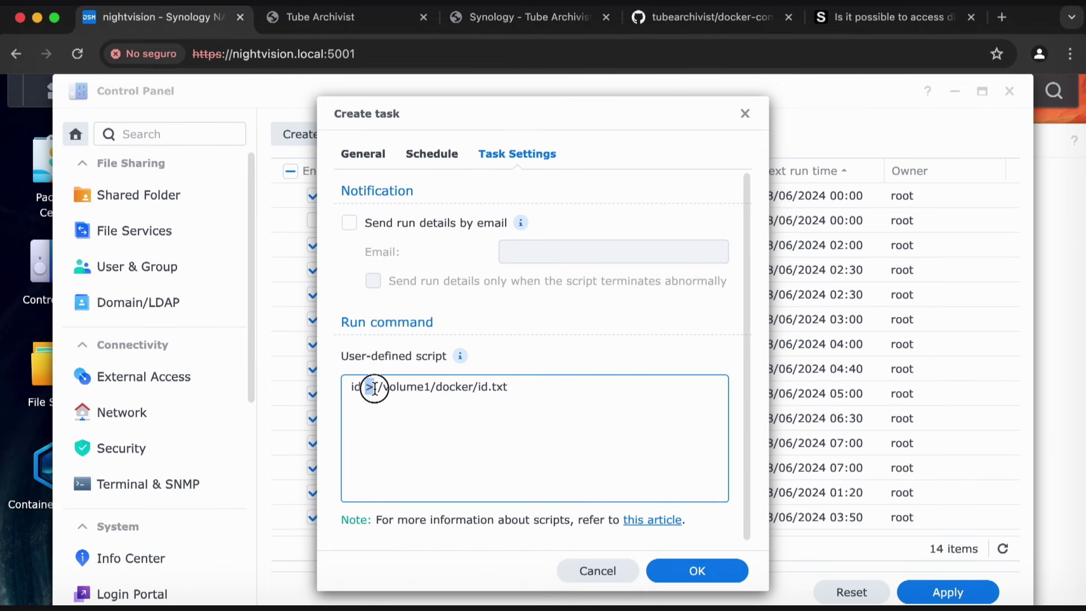
{"action": "left_click_drag", "start_coordinate": [376, 388], "coordinate": [532, 380]}
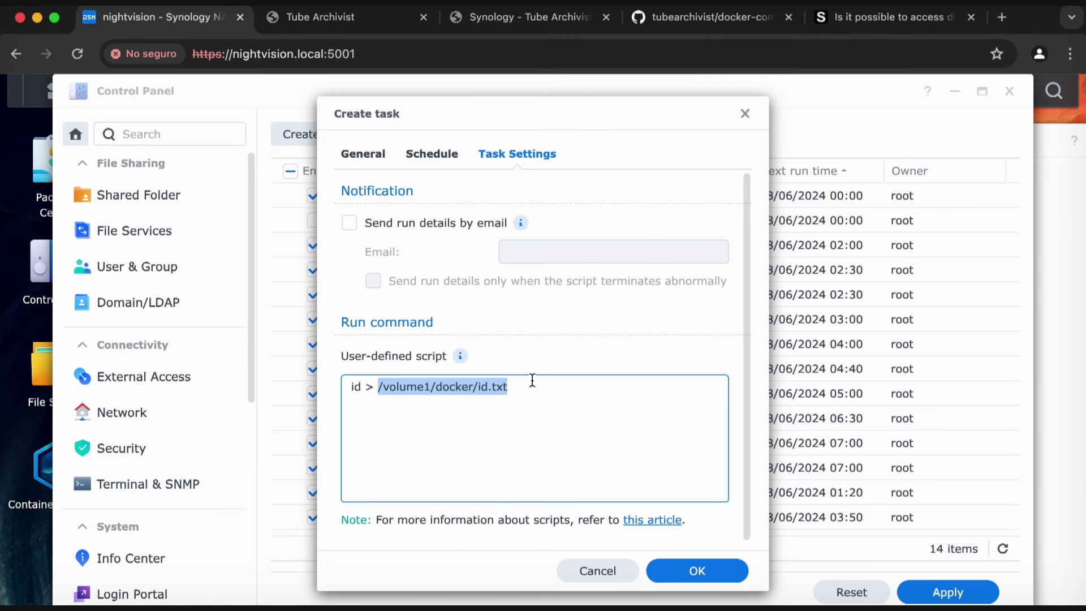
{"action": "left_click", "coordinate": [357, 387]}
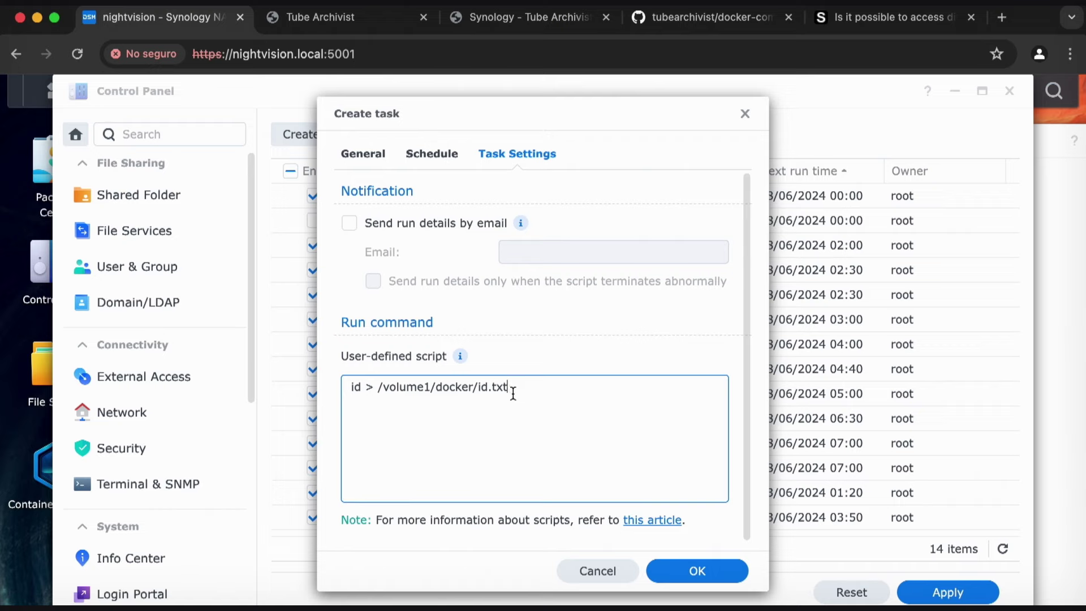
{"action": "left_click", "coordinate": [697, 570]}
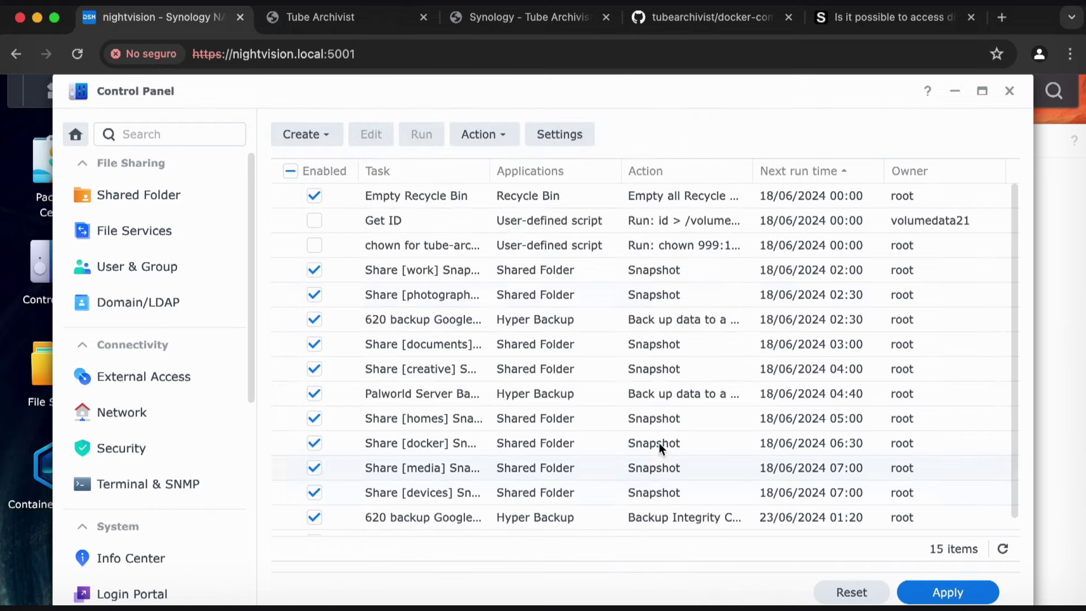
{"action": "left_click", "coordinate": [420, 135]}
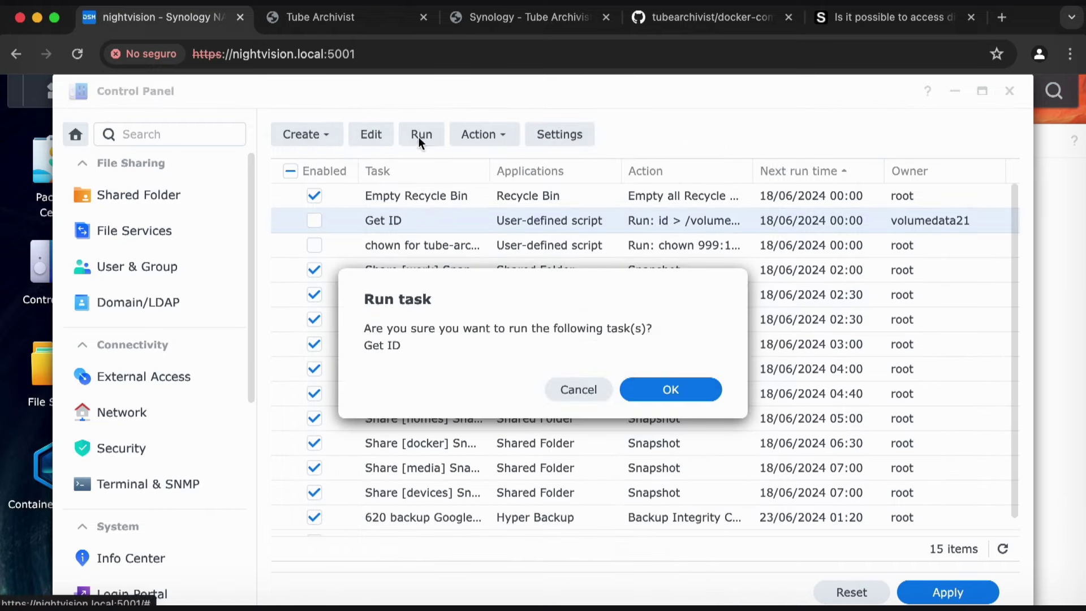
{"action": "left_click", "coordinate": [687, 396]}
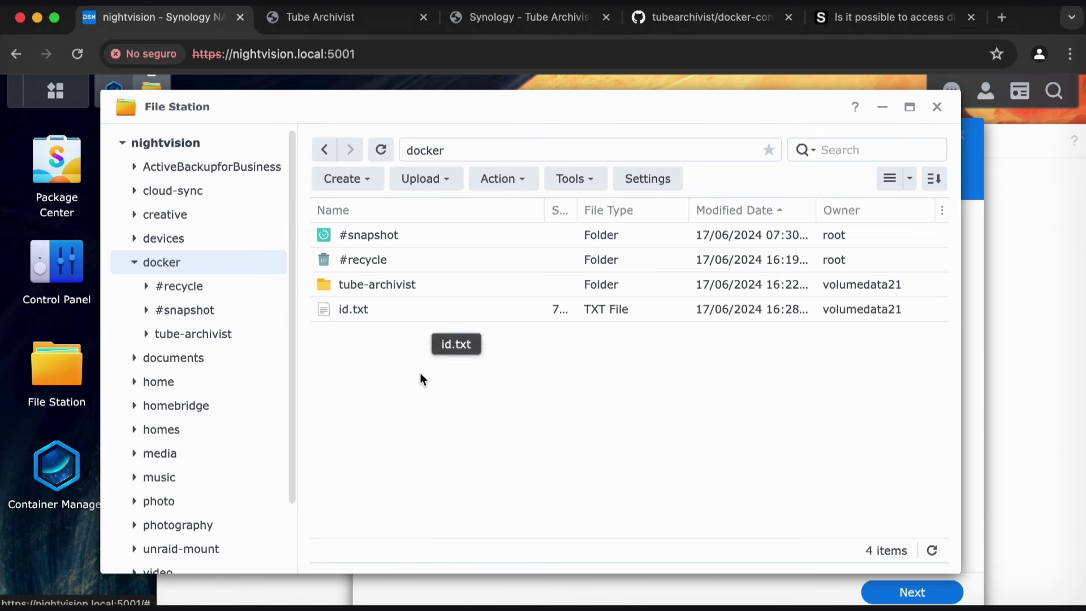
Reload the docker folder, open id.txt in Text Editor and read the account's uid and gid values.
{"action": "double_click", "coordinate": [395, 293]}
{"action": "left_click", "coordinate": [439, 151]}
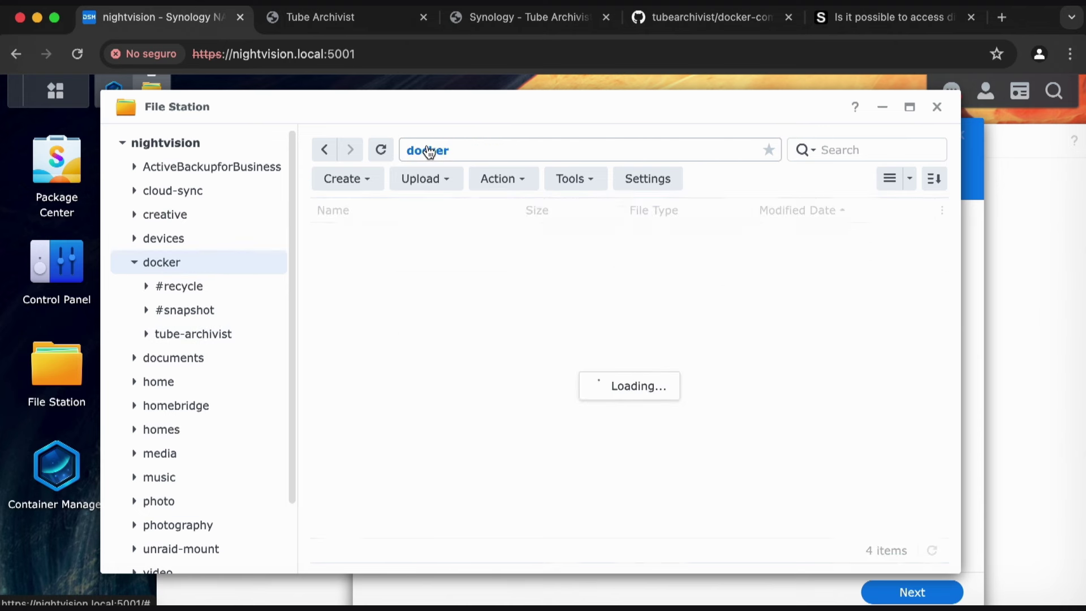
{"action": "double_click", "coordinate": [358, 311]}
{"action": "double_click", "coordinate": [294, 174]}
{"action": "double_click", "coordinate": [455, 176]}
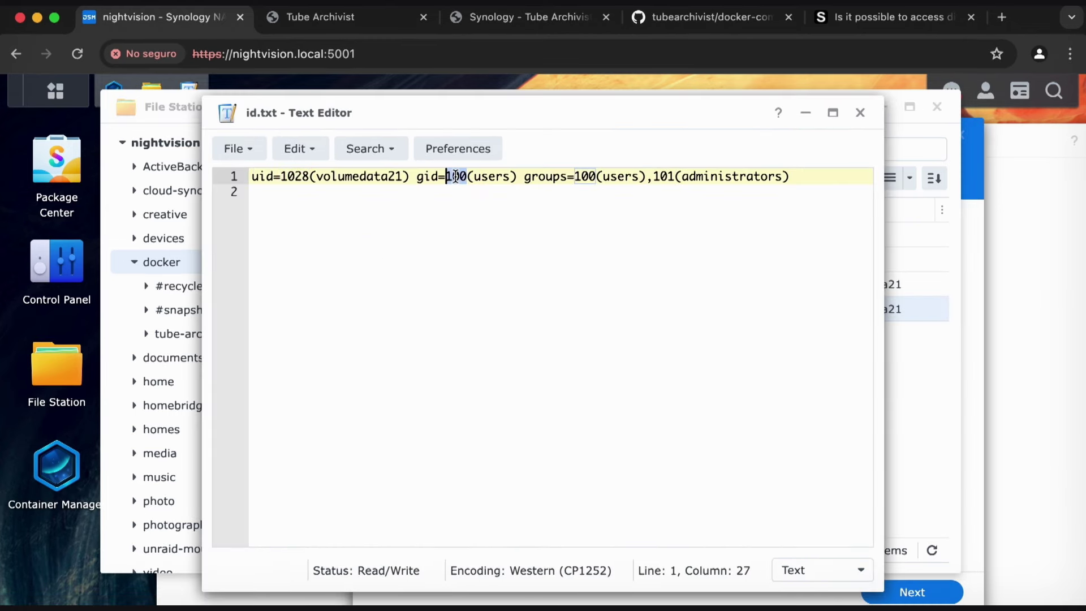
{"action": "double_click", "coordinate": [295, 177]}
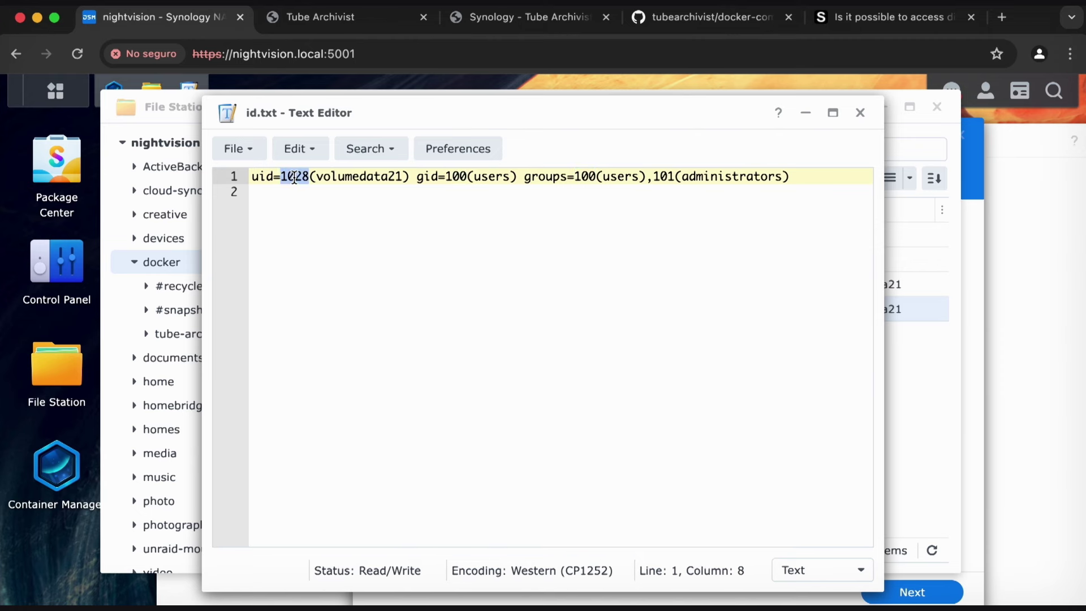
{"action": "double_click", "coordinate": [455, 176]}
{"action": "left_click_drag", "start_coordinate": [698, 107], "coordinate": [604, 118]}
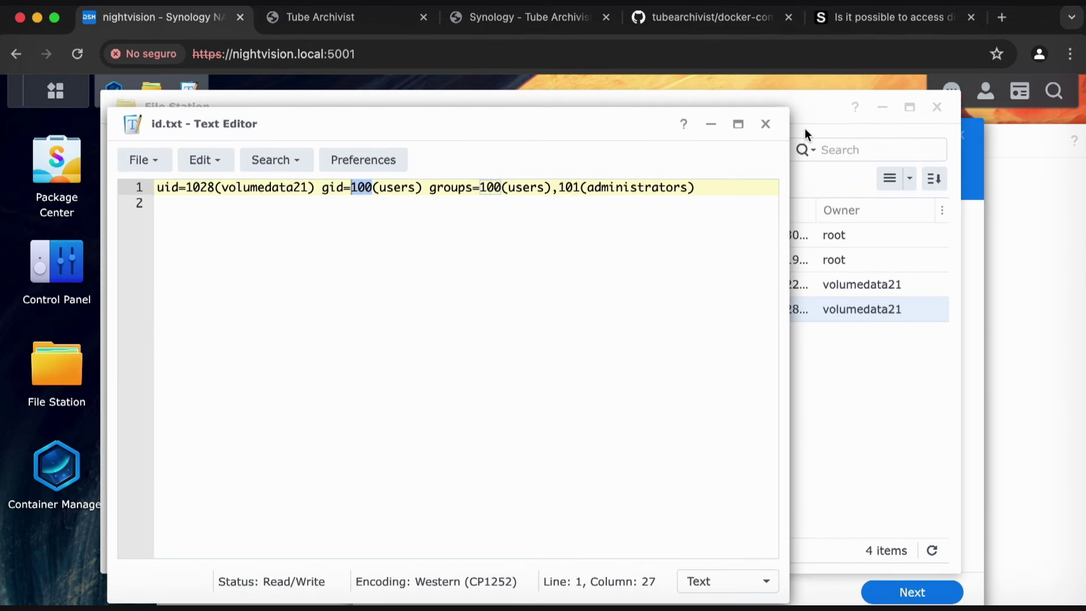
Set HOST_UID to 1028 and HOST_GID to 100 in the project's docker-compose.yml.
{"action": "left_click", "coordinate": [976, 193]}
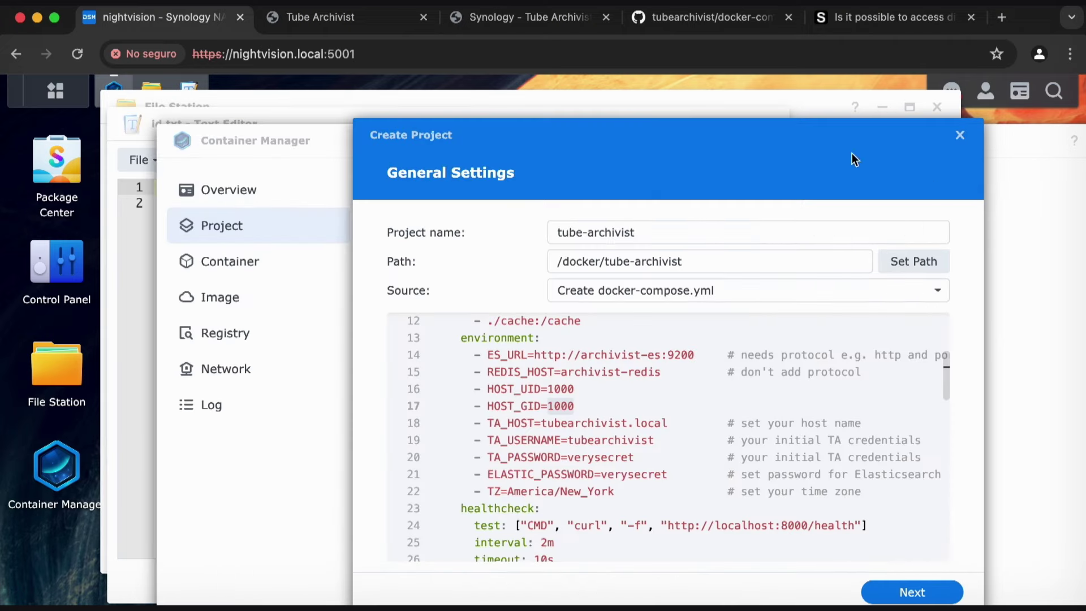
{"action": "double_click", "coordinate": [563, 388]}
{"action": "type", "text": "1028"}
{"action": "left_click", "coordinate": [583, 405]}
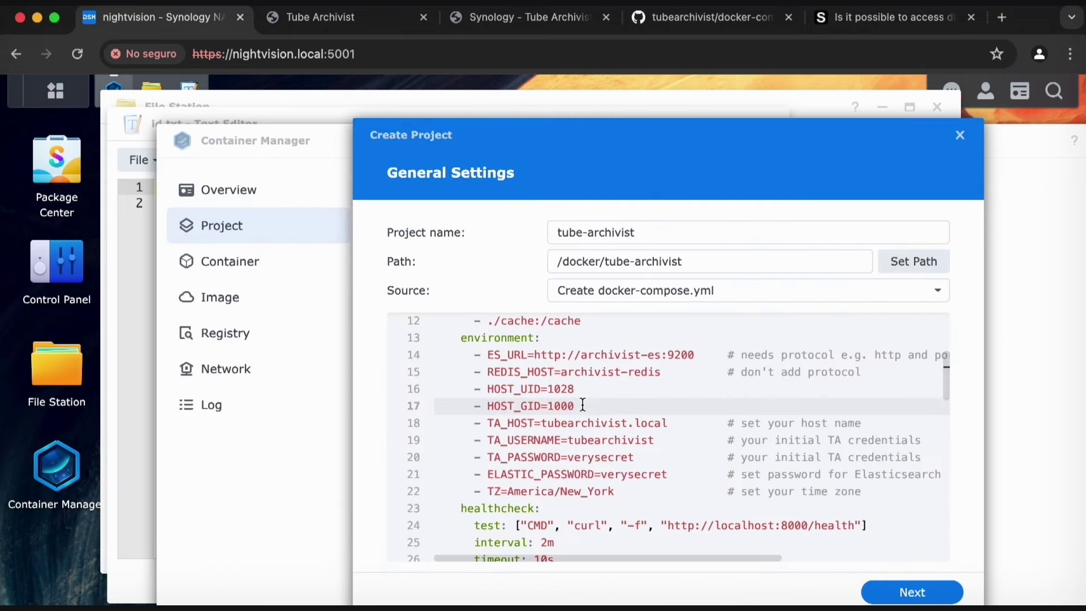
{"action": "key", "text": "BackSpace"}
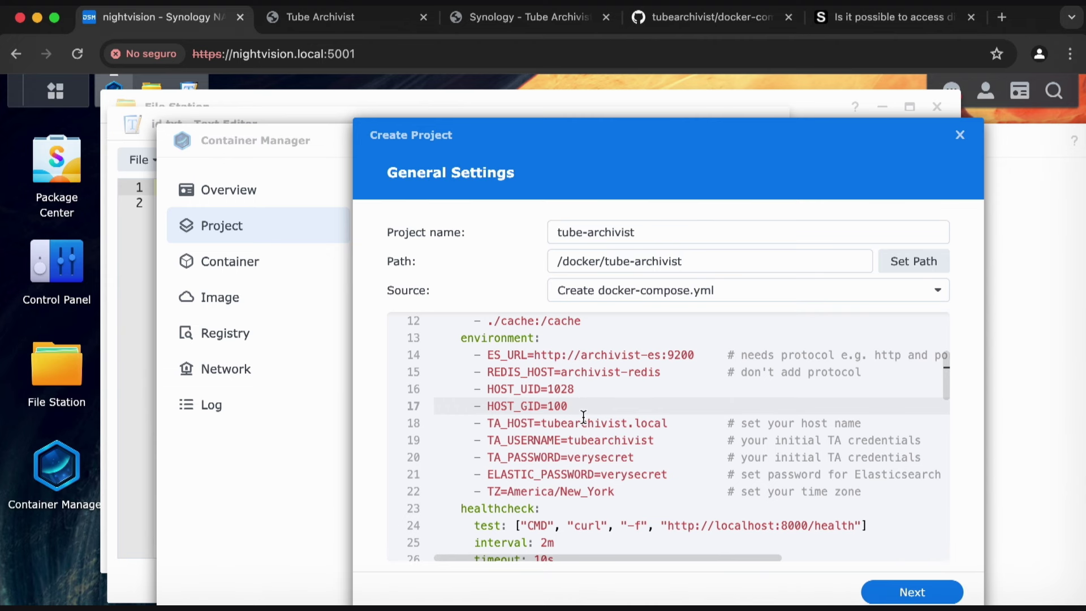
Open the "Configuring Tube Archivist" section of the Docker-Compose installation documentation to look up the TA_HOST and remaining environment settings.
{"action": "left_click", "coordinate": [546, 424]}
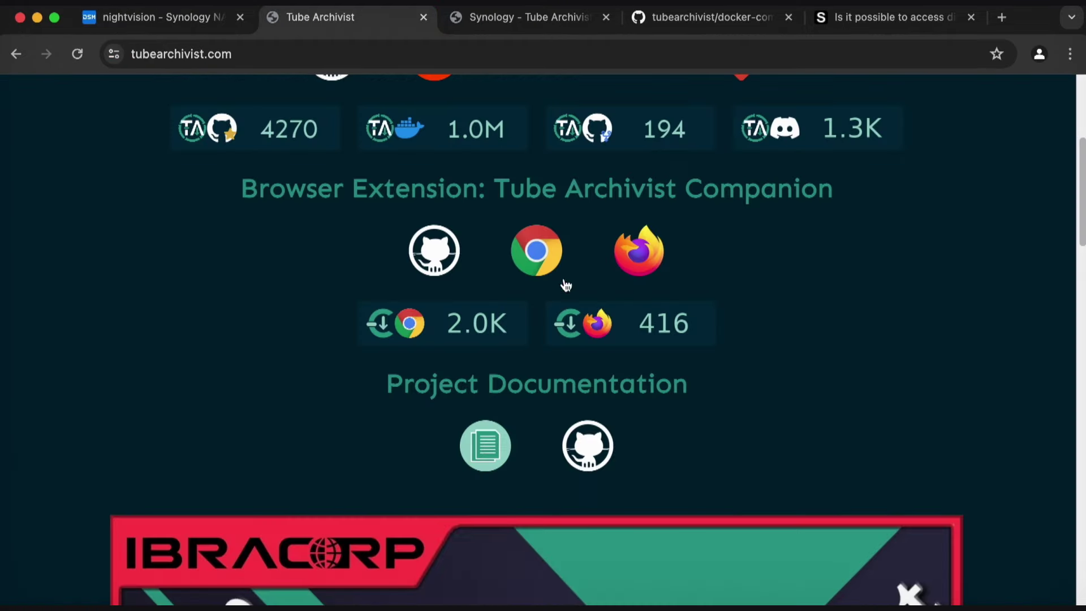
{"action": "scroll", "coordinate": [993, 274], "scroll_direction": "up", "scroll_amount": 3}
{"action": "left_click", "coordinate": [576, 18]}
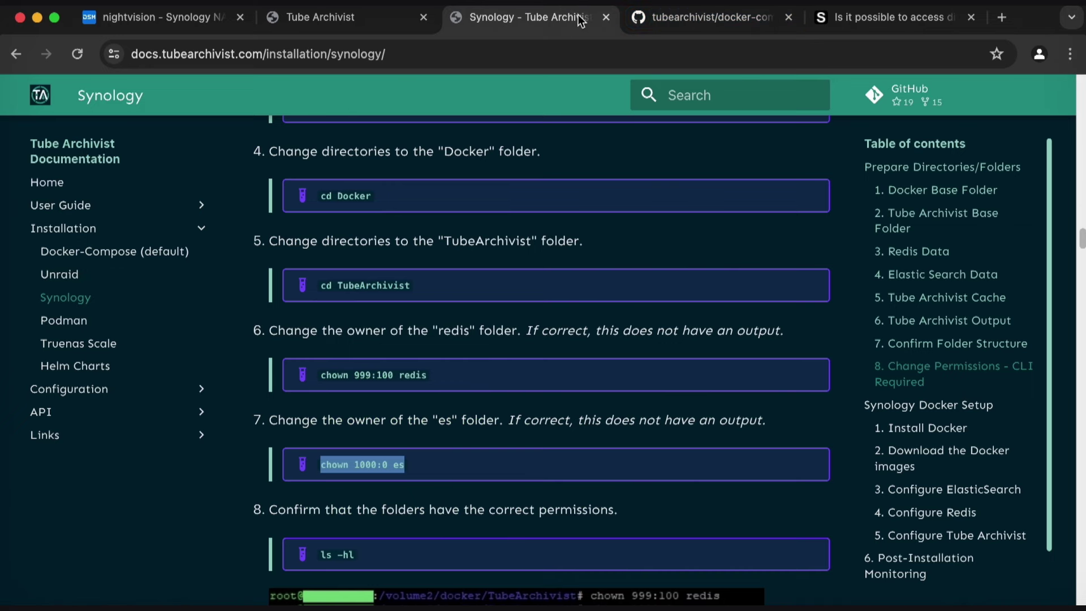
{"action": "scroll", "coordinate": [255, 283], "scroll_direction": "up", "scroll_amount": 15}
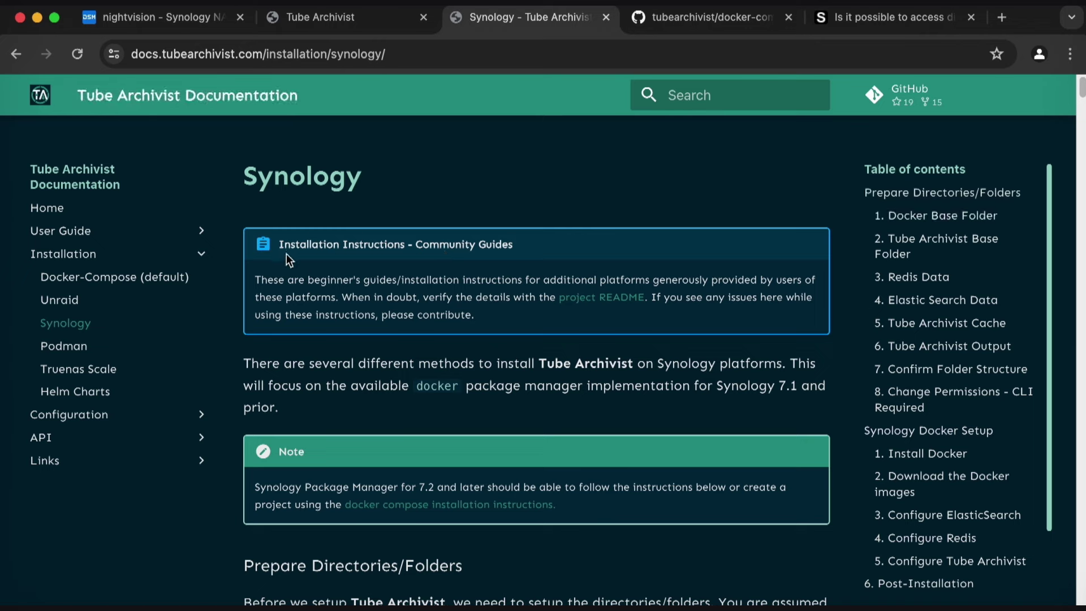
{"action": "left_click", "coordinate": [151, 277]}
{"action": "left_click", "coordinate": [1015, 215]}
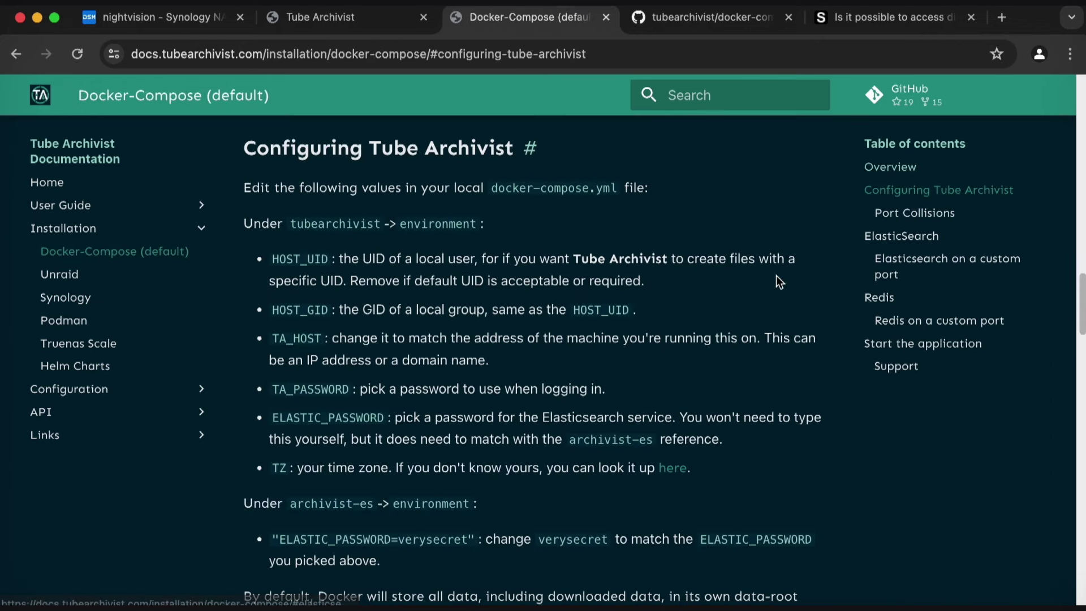
Set TA_HOST to nightvision.local in docker-compose.yml, following the documentation, and compare it with the hostname in the browser address.
{"action": "left_click_drag", "start_coordinate": [334, 340], "coordinate": [621, 331]}
{"action": "left_click", "coordinate": [164, 17]}
{"action": "double_click", "coordinate": [582, 423]}
{"action": "type", "text": "nightvision"}
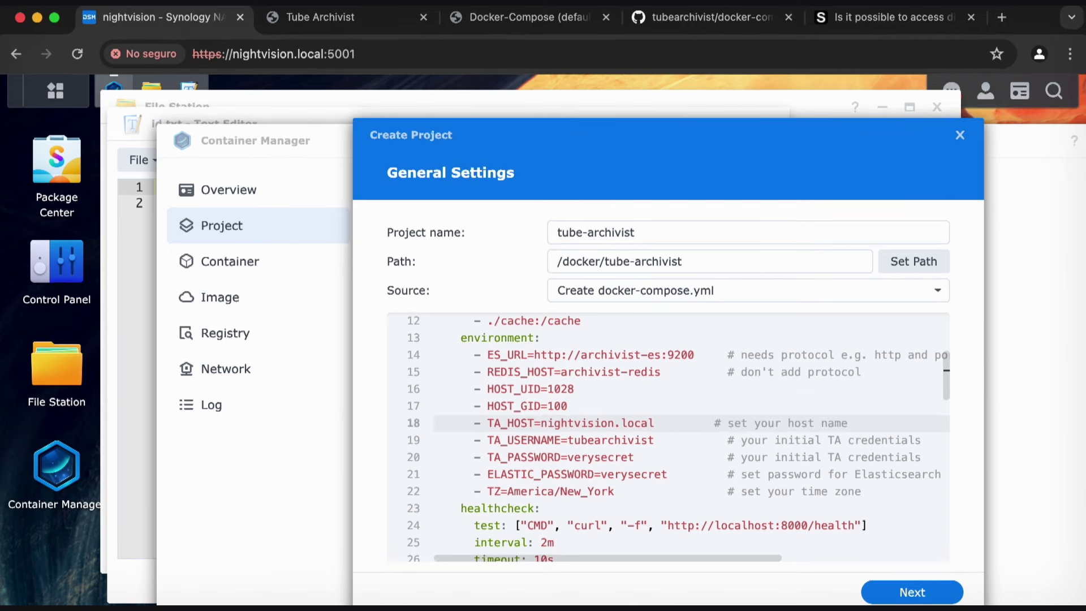
{"action": "left_click", "coordinate": [298, 55]}
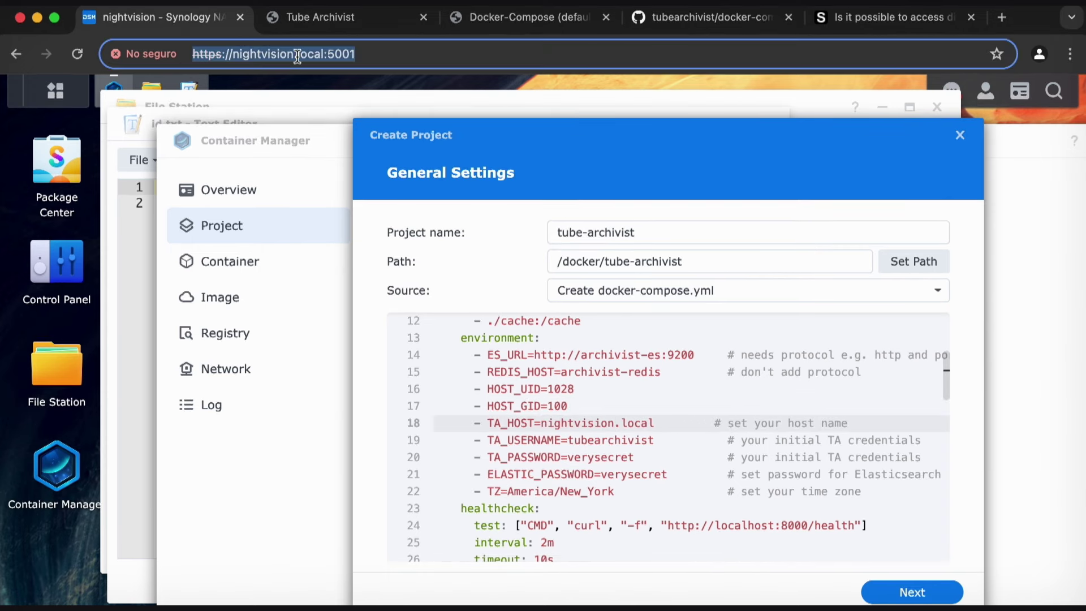
{"action": "double_click", "coordinate": [259, 52]}
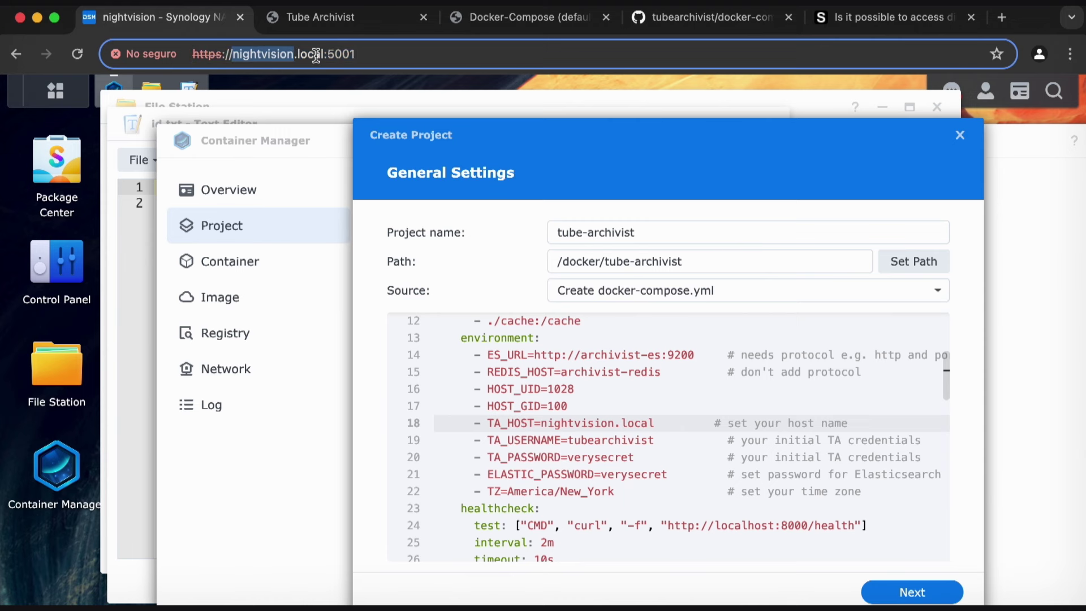
{"action": "left_click", "coordinate": [593, 139]}
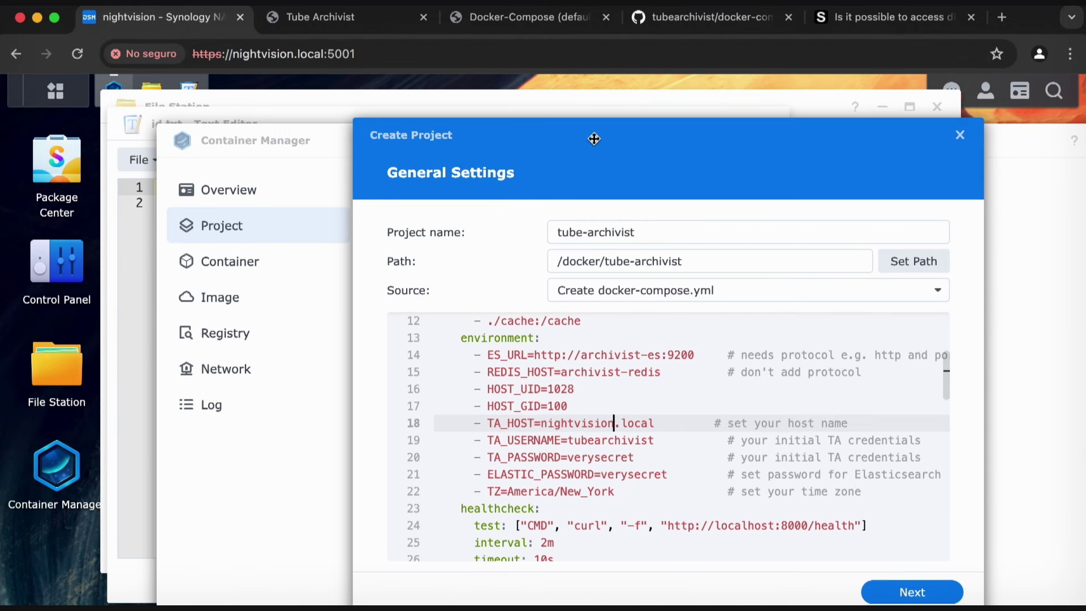
Try 192.168.86.60 as the TA_HOST value in docker-compose.yml and undo the replacement.
{"action": "left_click_drag", "start_coordinate": [655, 420], "coordinate": [543, 422]}
{"action": "type", "text": "192.168.86.60"}
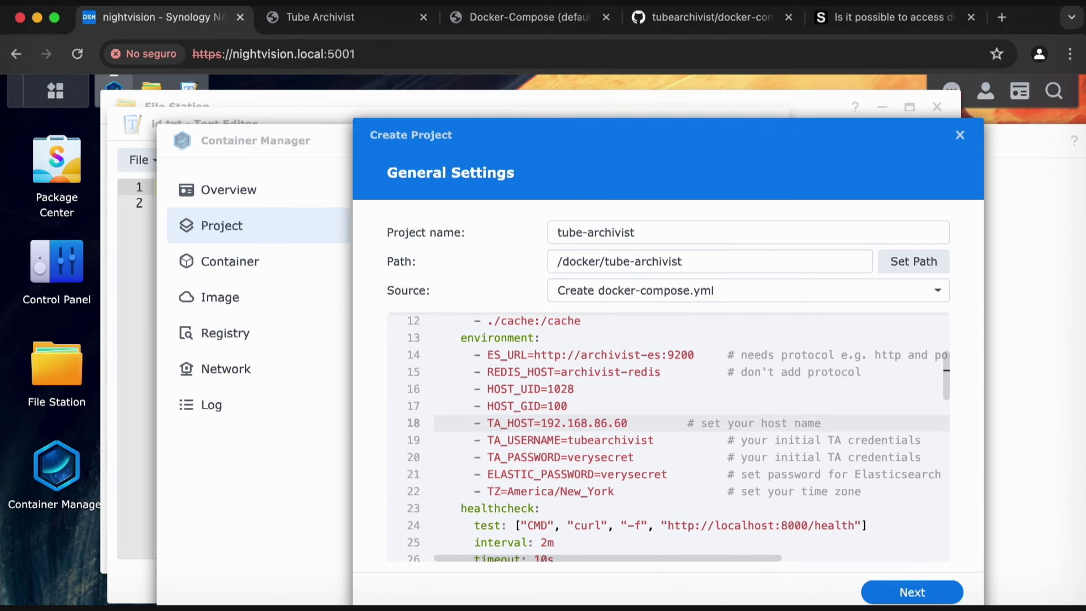
{"action": "key", "text": "super+z"}
{"action": "left_click", "coordinate": [698, 407]}
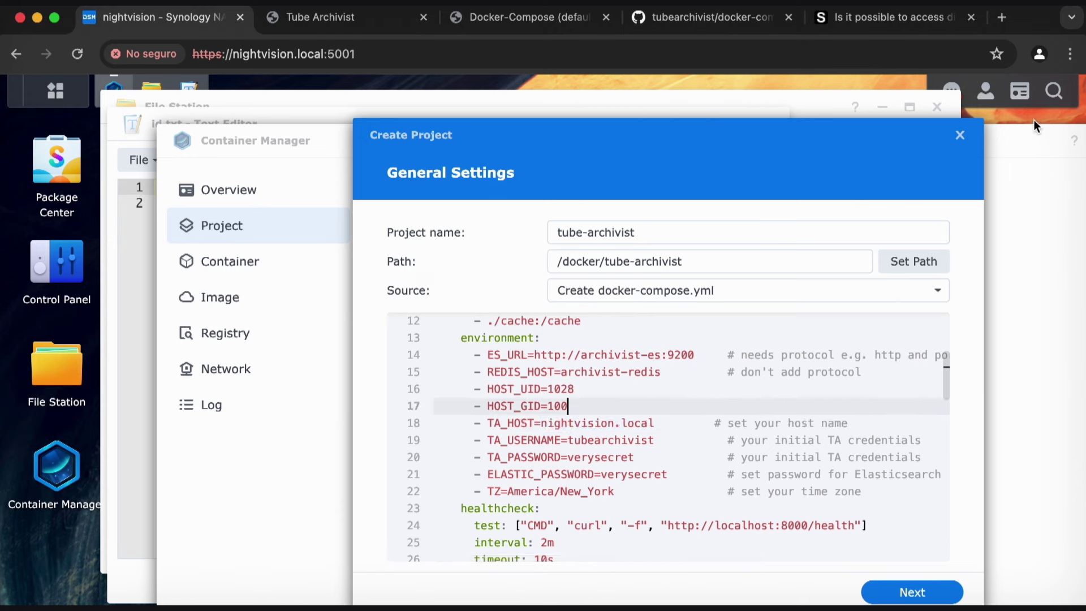
Look up the NAS's server name and its LAN 1 IP address in the System Health widget, checking the available LAN interfaces.
{"action": "left_click", "coordinate": [1020, 93]}
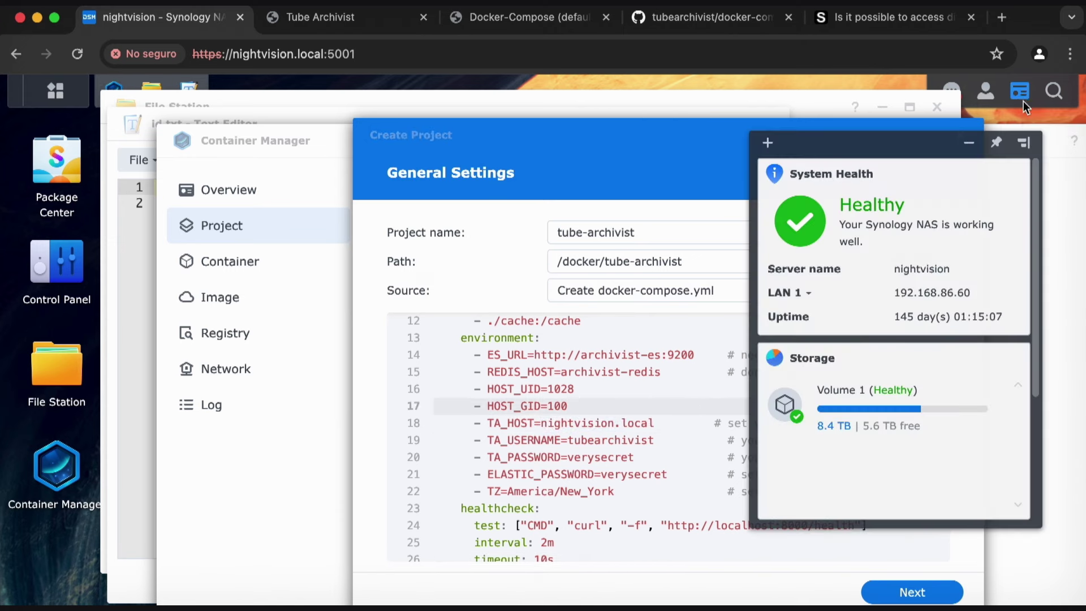
{"action": "left_click", "coordinate": [767, 142]}
{"action": "left_click", "coordinate": [813, 154]}
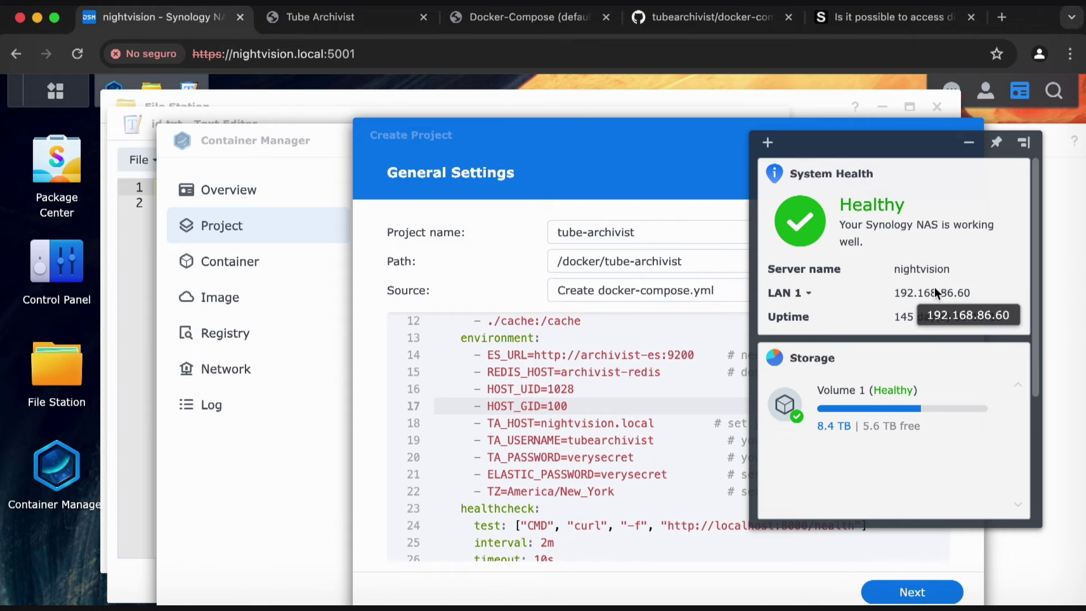
{"action": "left_click", "coordinate": [824, 298]}
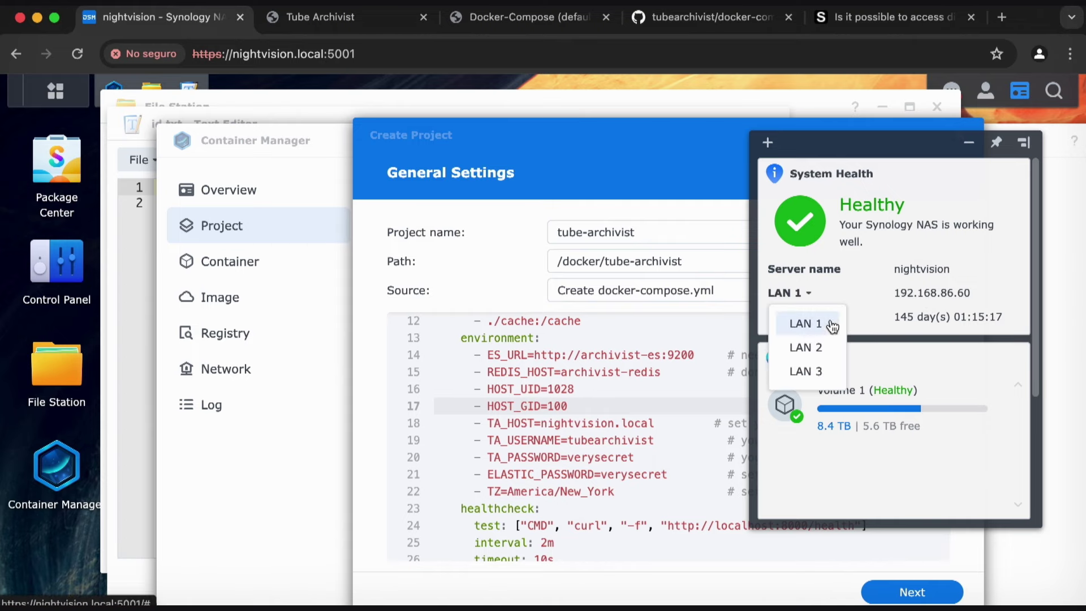
{"action": "left_click", "coordinate": [882, 300]}
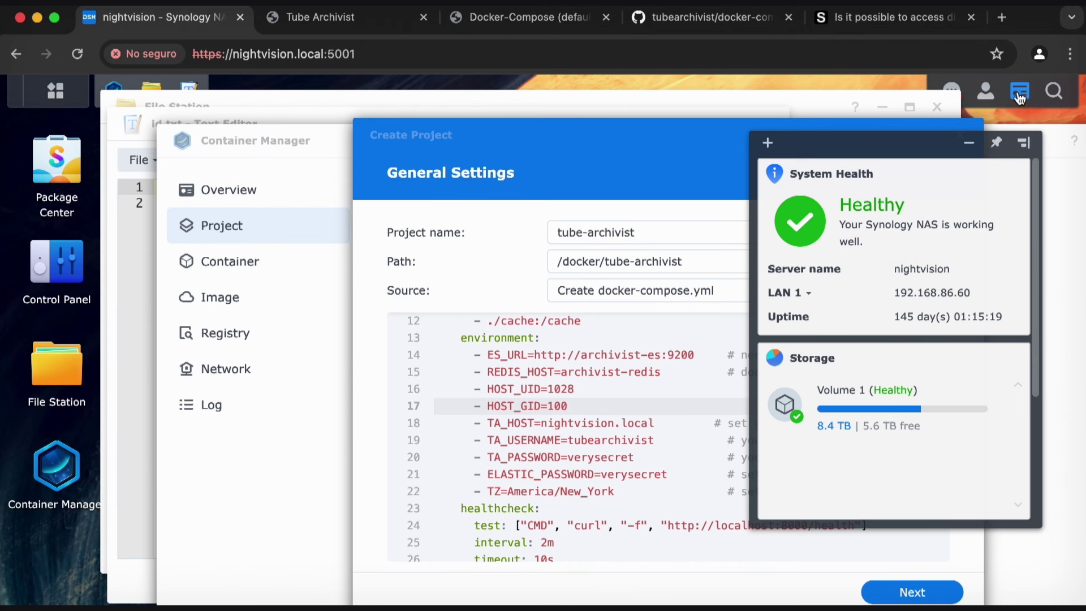
{"action": "left_click", "coordinate": [675, 409]}
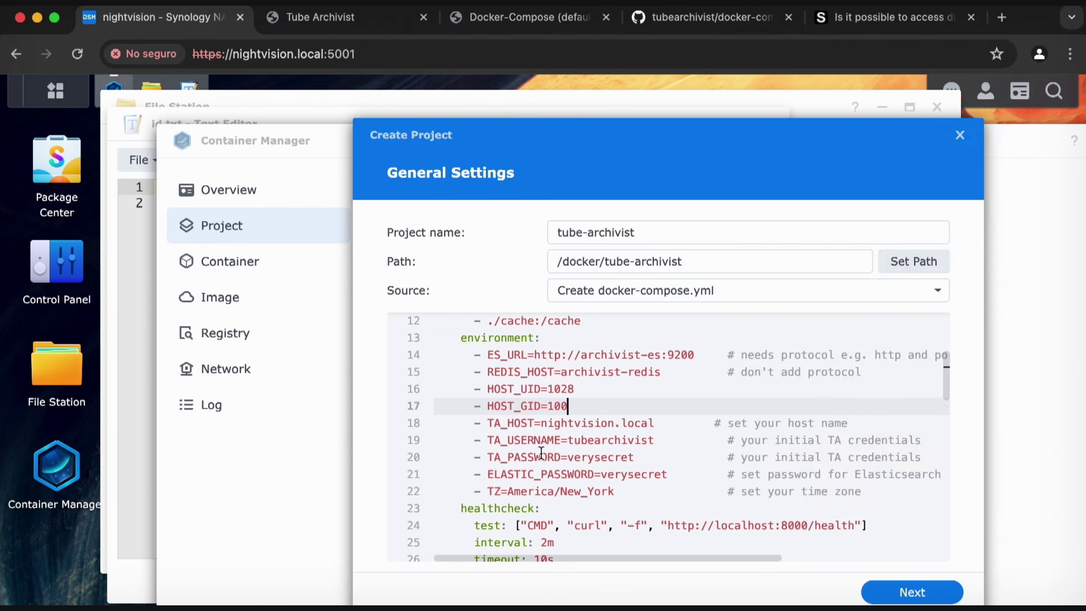
Set TA_USERNAME to volumedata21 in the tubearchivist environment.
{"action": "double_click", "coordinate": [586, 444]}
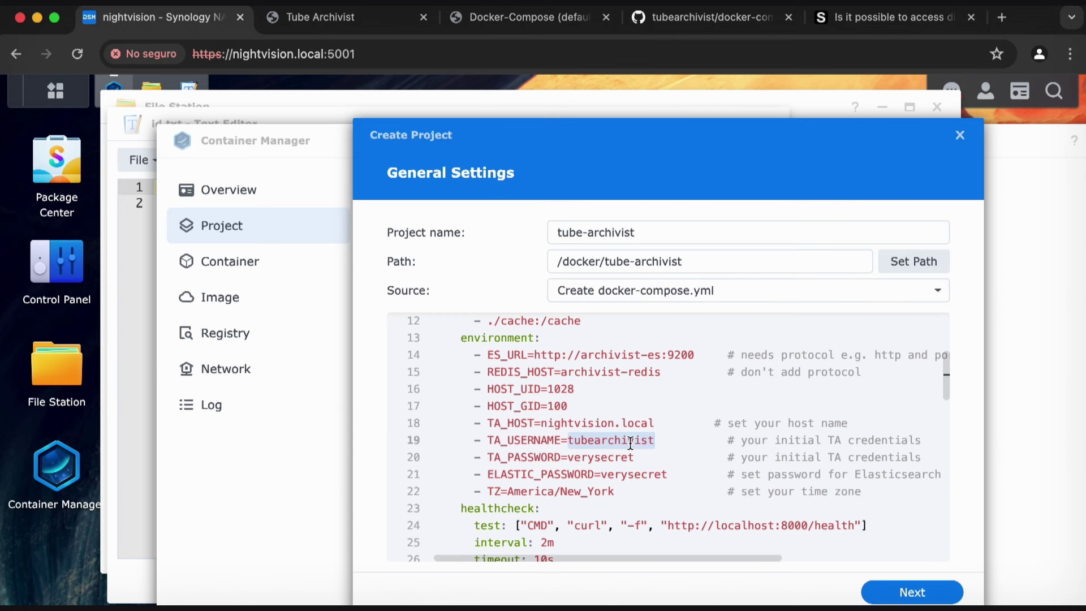
{"action": "type", "text": "volumedata"}
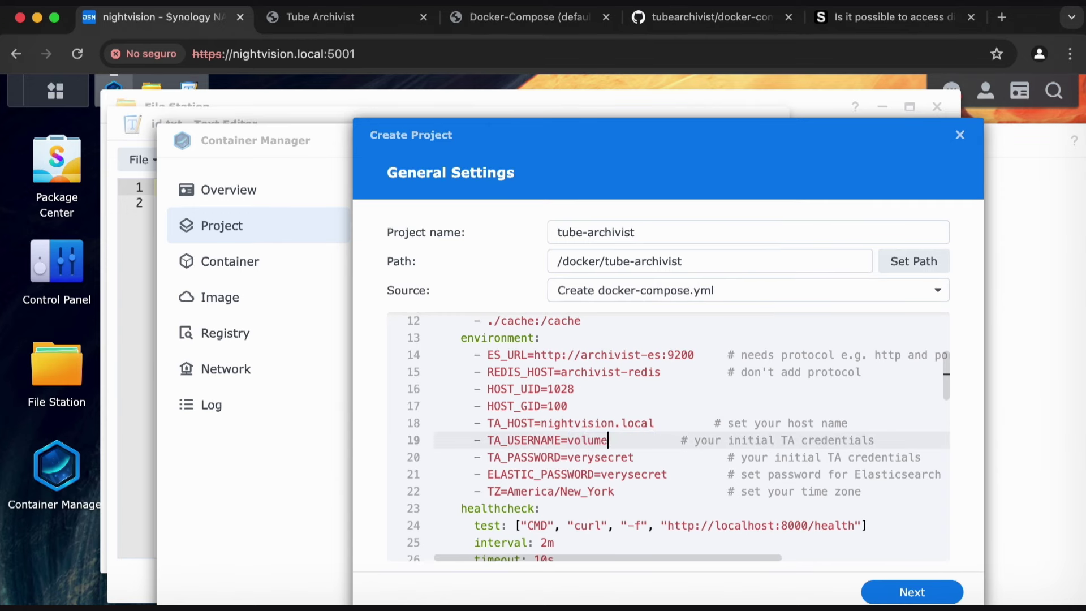
{"action": "type", "text": "21"}
Search the web for the Bitwarden password generator in a new browser tab and open its page.
{"action": "double_click", "coordinate": [601, 463]}
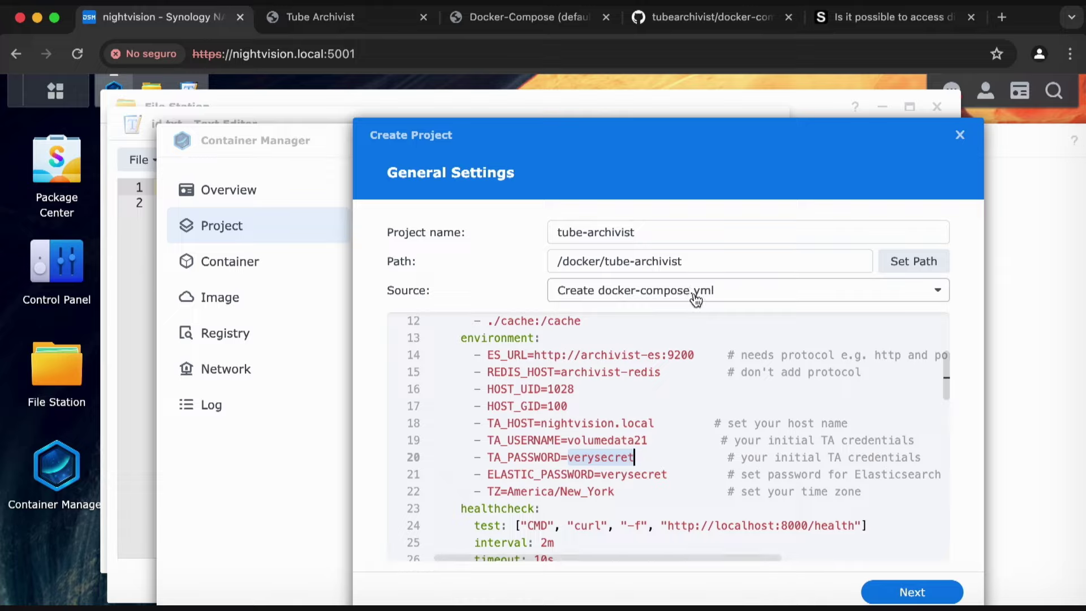
{"action": "key", "text": "super+t"}
{"action": "type", "text": "bit"}
{"action": "key", "text": "Return"}
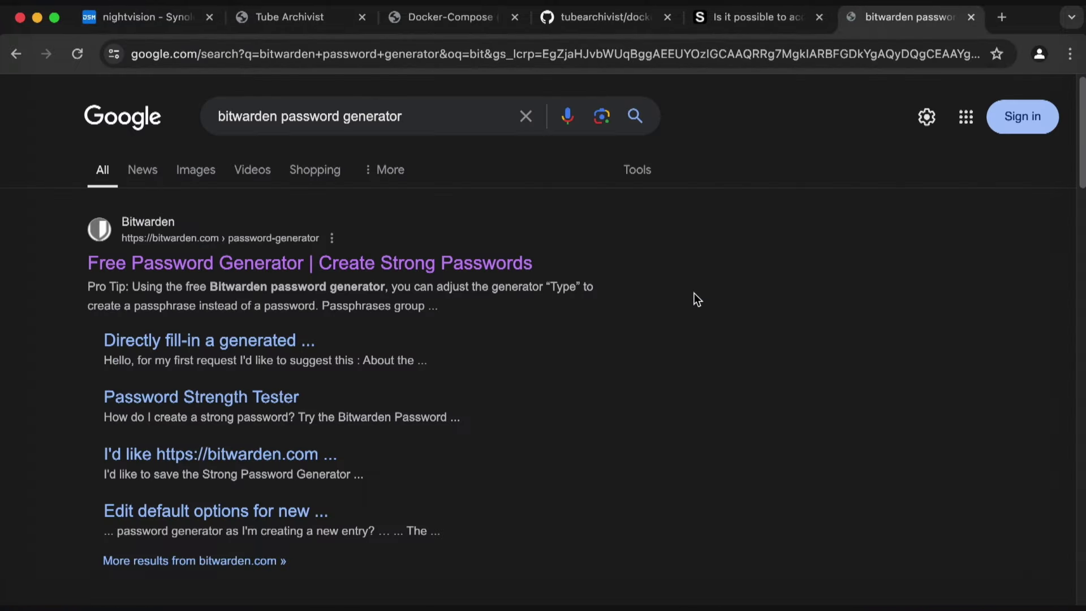
{"action": "left_click", "coordinate": [438, 261]}
{"action": "scroll", "coordinate": [551, 280], "scroll_direction": "down", "scroll_amount": 10}
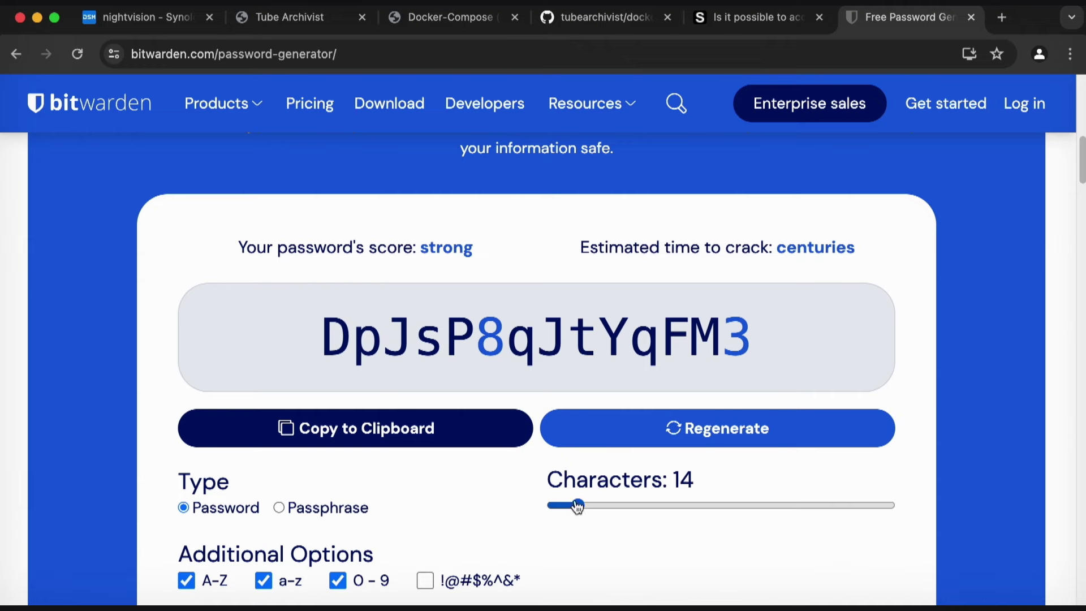
Regenerate a 14-character password, copy it and paste it as the TA_PASSWORD value in docker-compose.yml.
{"action": "left_click", "coordinate": [604, 427]}
{"action": "left_click", "coordinate": [604, 428]}
{"action": "left_click", "coordinate": [605, 429]}
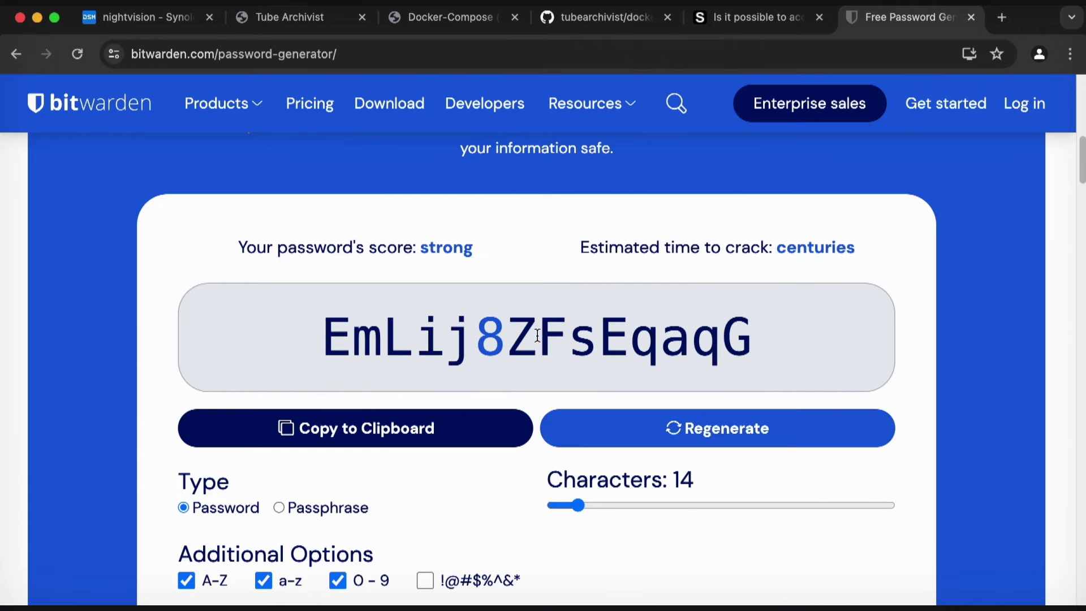
{"action": "left_click", "coordinate": [567, 341]}
{"action": "left_click", "coordinate": [556, 319]}
{"action": "key", "text": "super+c"}
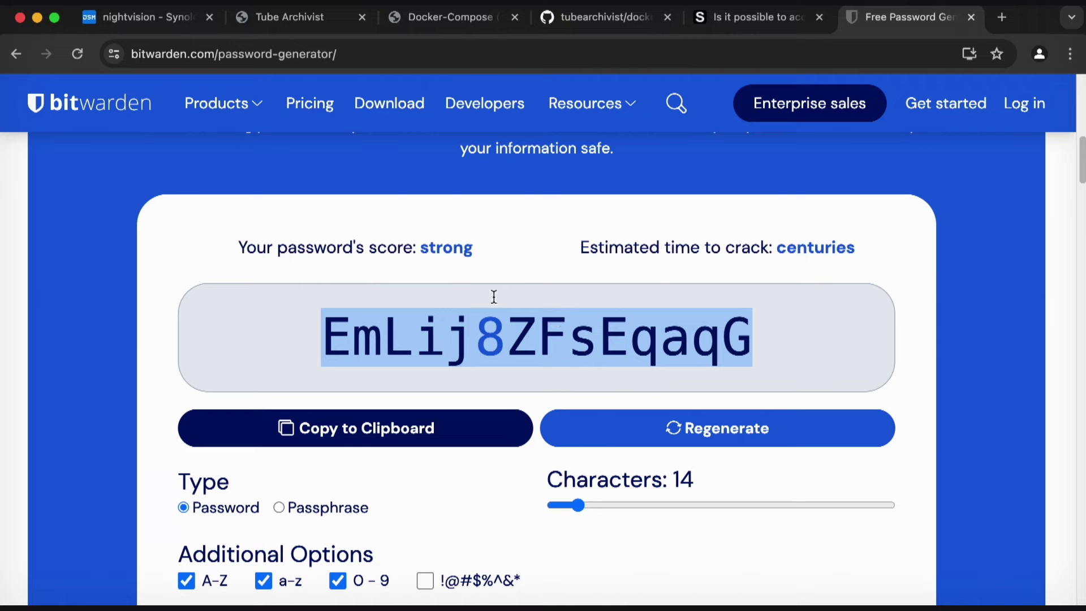
{"action": "left_click", "coordinate": [132, 23]}
{"action": "left_click", "coordinate": [592, 428]}
{"action": "double_click", "coordinate": [622, 457]}
{"action": "key", "text": "super+v"}
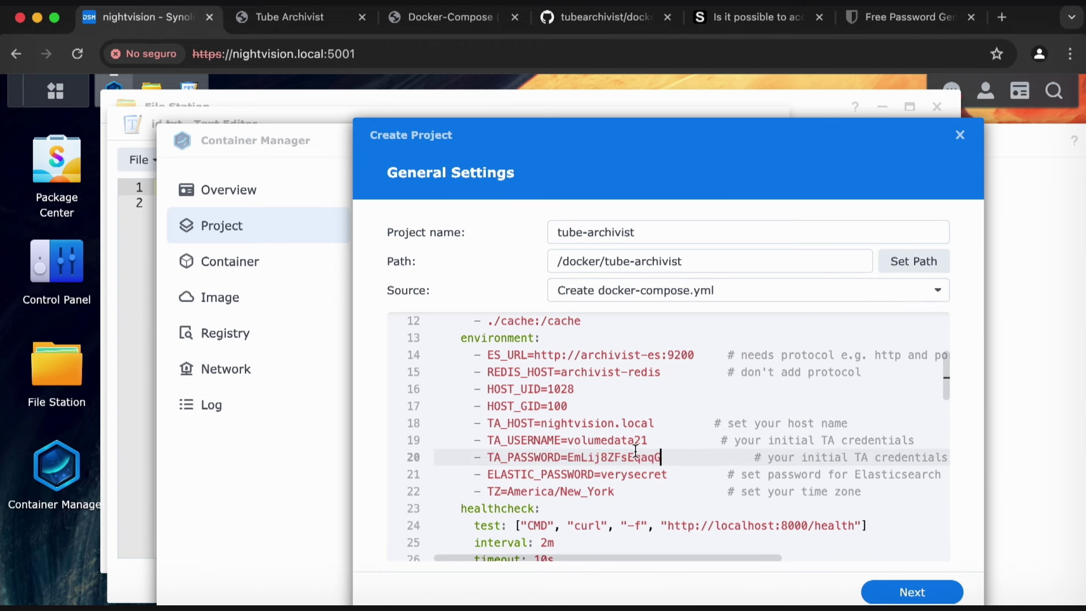
Generate a second, different password in Bitwarden and paste it as the tubearchivist ELASTIC_PASSWORD value.
{"action": "double_click", "coordinate": [636, 475]}
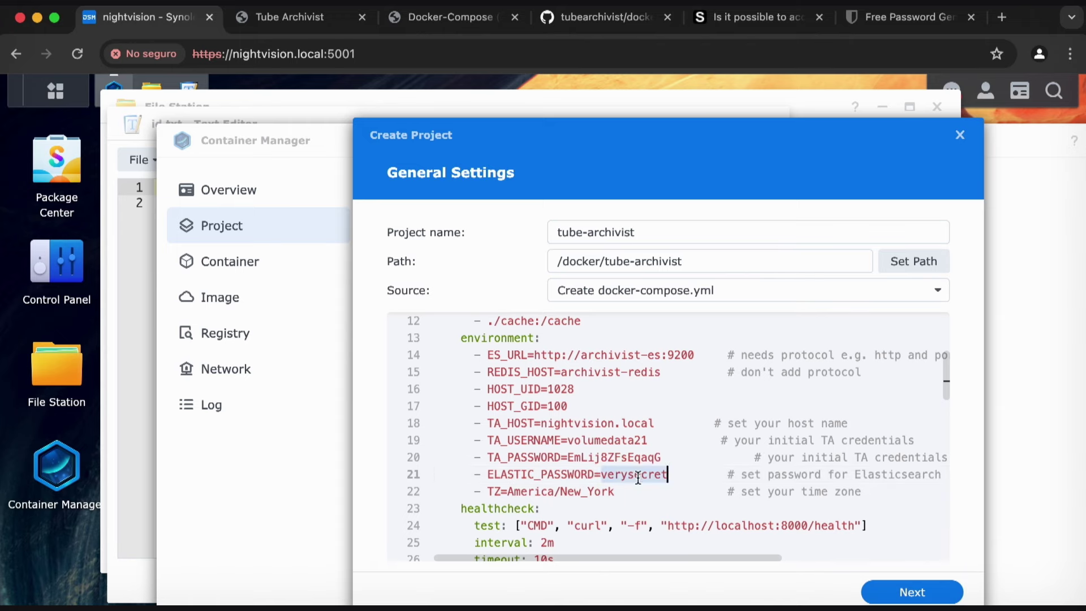
{"action": "left_click", "coordinate": [847, 23]}
{"action": "left_click", "coordinate": [774, 303]}
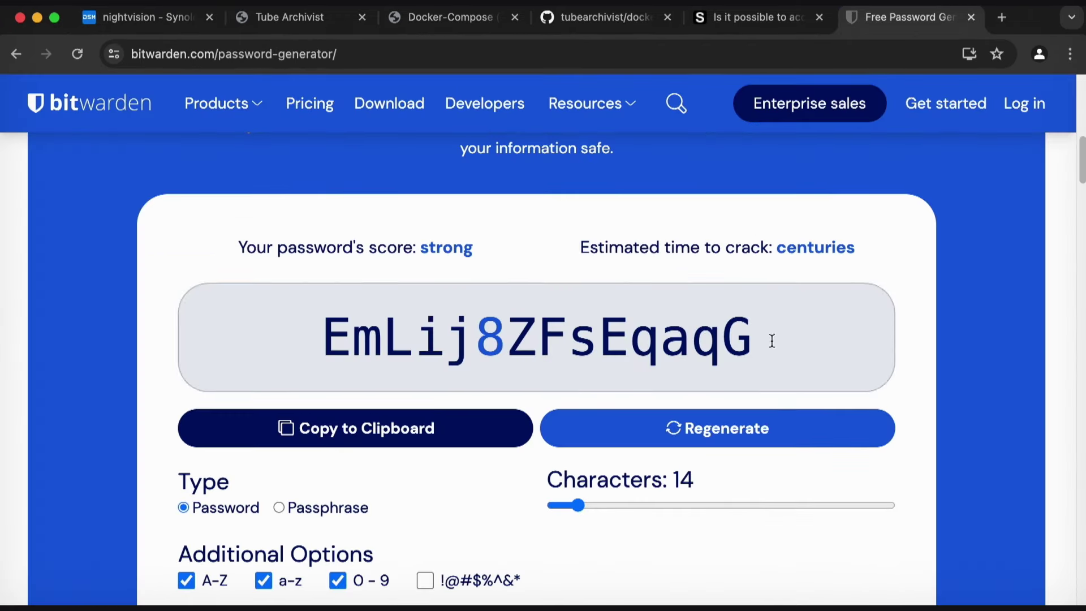
{"action": "left_click", "coordinate": [758, 436]}
{"action": "left_click", "coordinate": [758, 433]}
{"action": "left_click", "coordinate": [421, 427]}
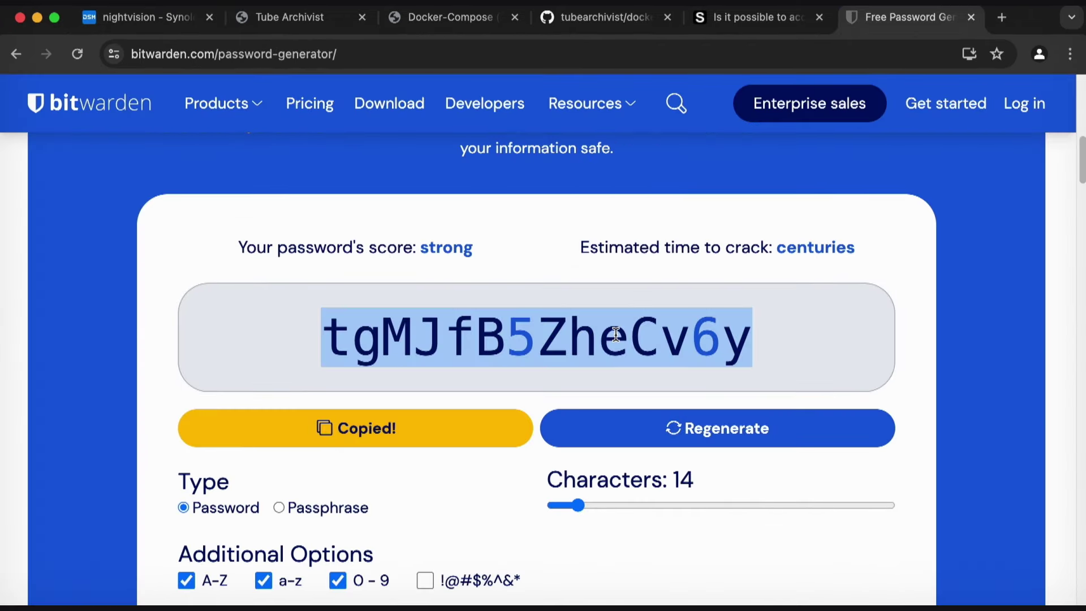
{"action": "left_click", "coordinate": [152, 17]}
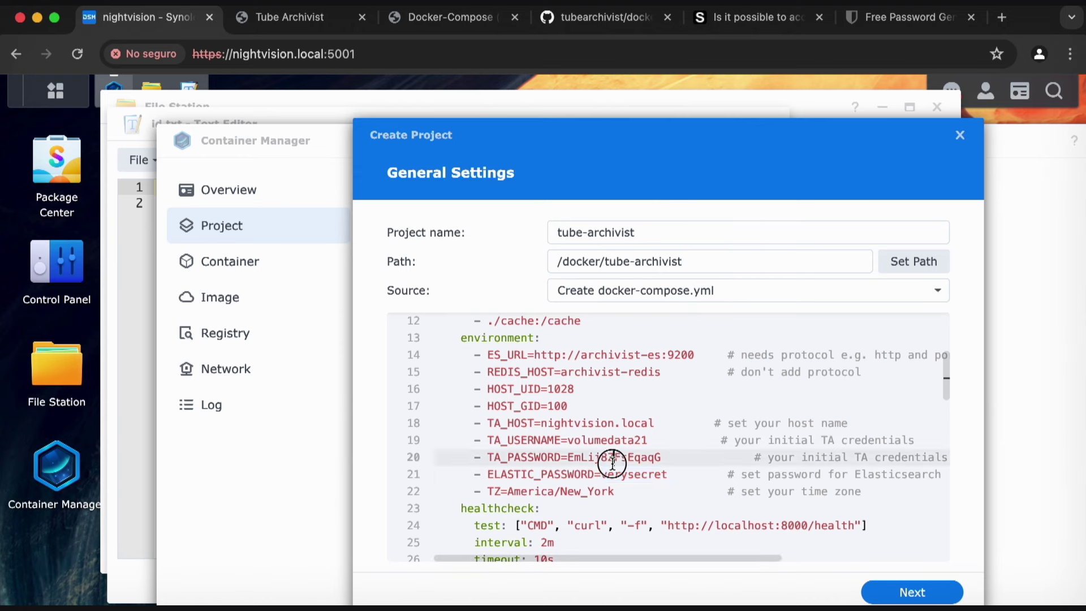
{"action": "key", "text": "super+v"}
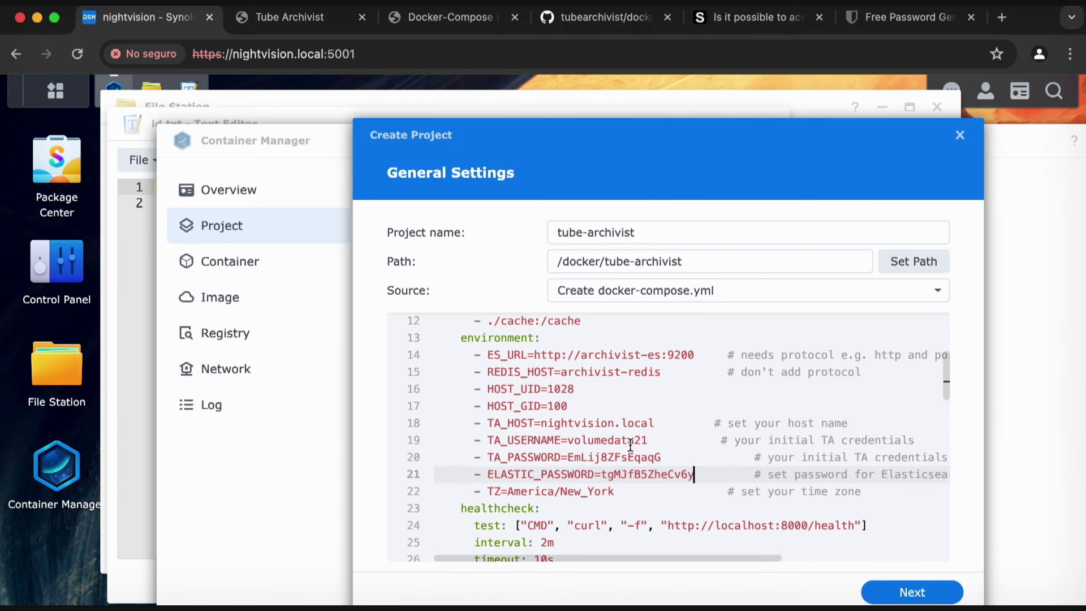
{"action": "double_click", "coordinate": [644, 474]}
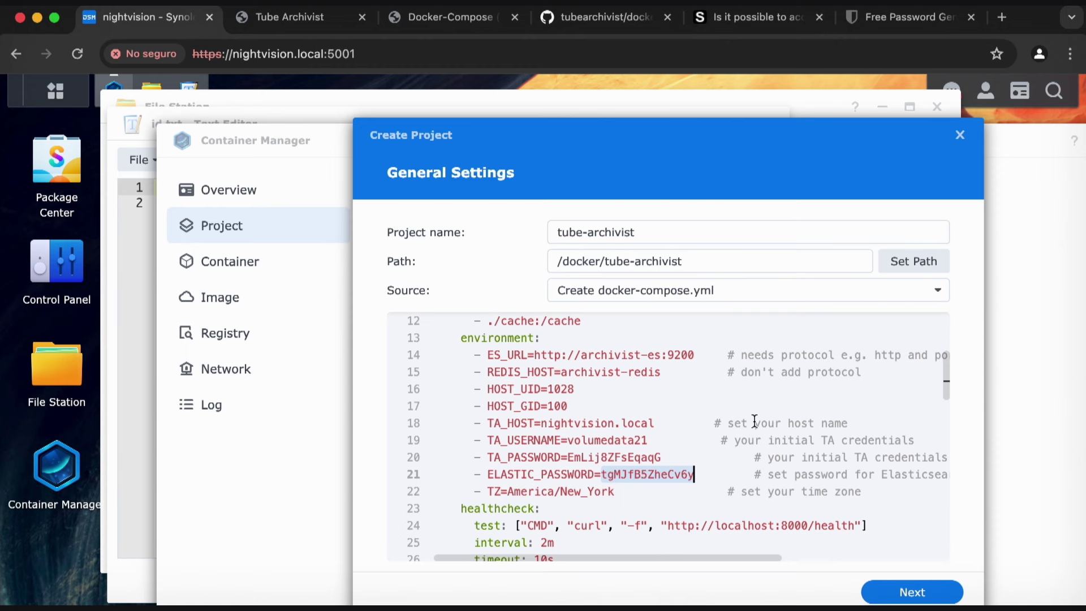
{"action": "left_click_drag", "start_coordinate": [945, 371], "coordinate": [960, 456]}
{"action": "double_click", "coordinate": [503, 368]}
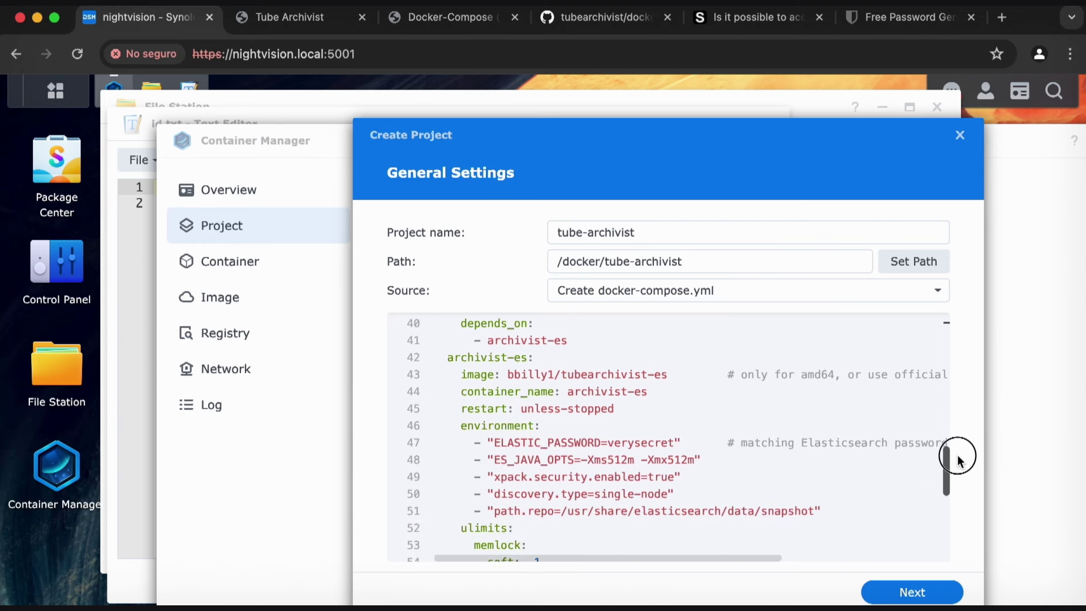
{"action": "double_click", "coordinate": [632, 438]}
{"action": "key", "text": "super+v"}
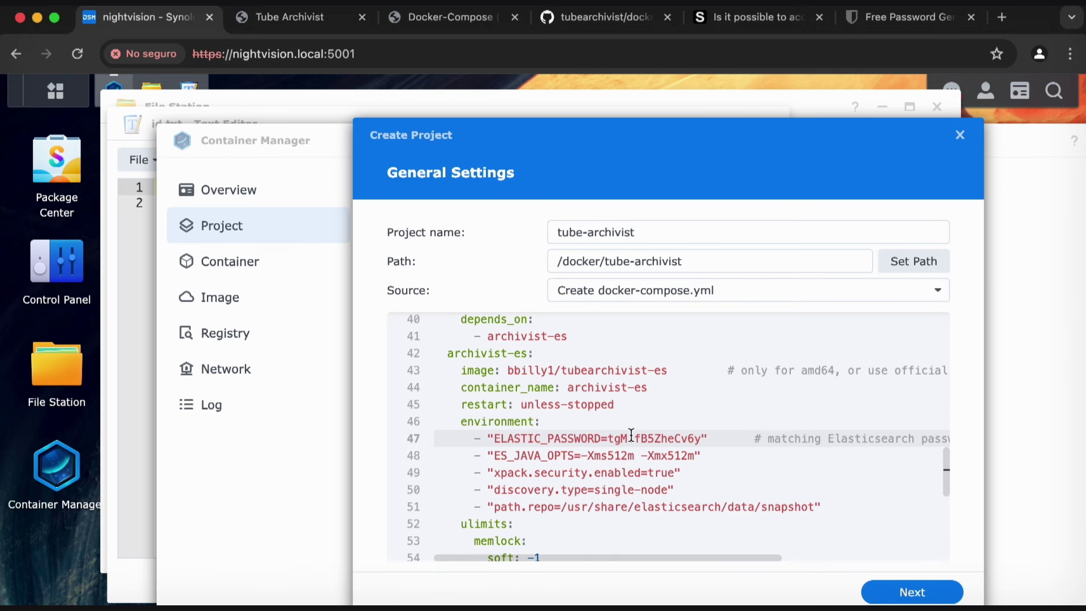
Try America/Los_Angeles as the TZ value in the tubearchivist environment, then clear the city name.
{"action": "left_click_drag", "start_coordinate": [945, 468], "coordinate": [938, 366]}
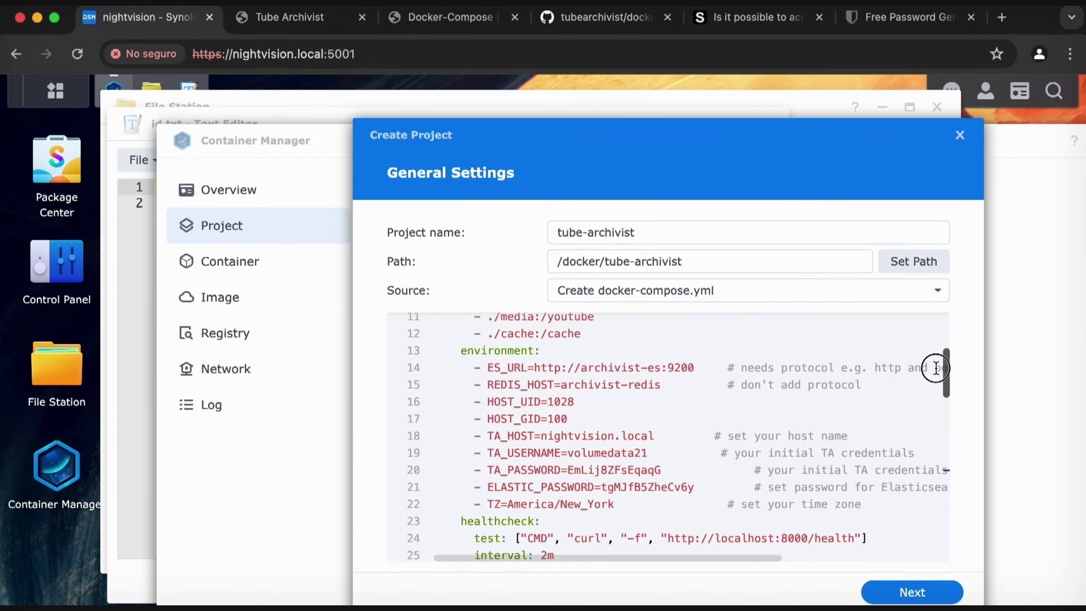
{"action": "left_click_drag", "start_coordinate": [508, 504], "coordinate": [614, 505]}
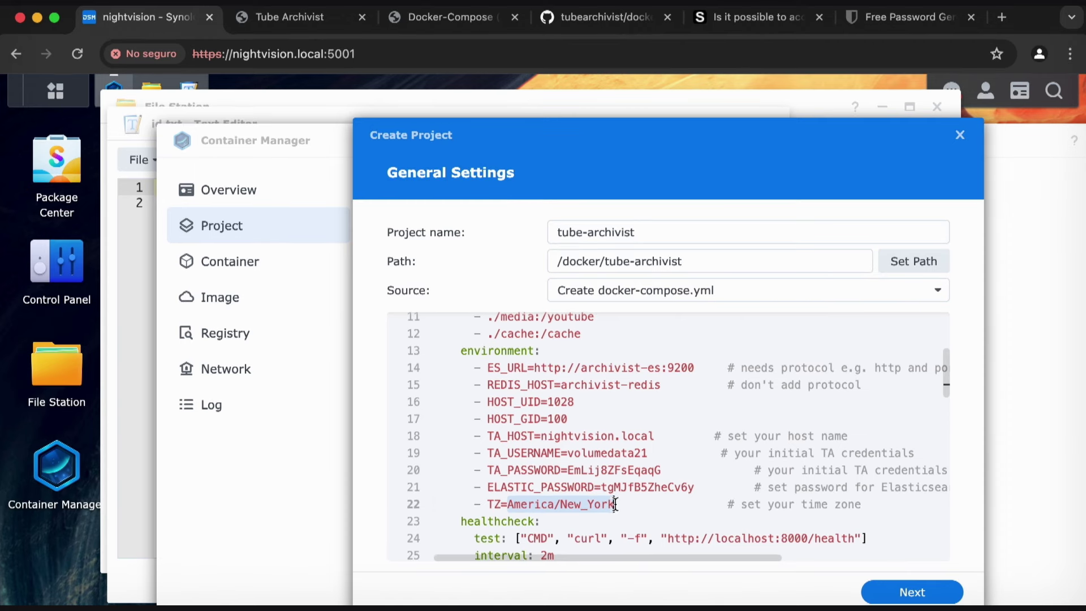
{"action": "left_click_drag", "start_coordinate": [621, 504], "coordinate": [560, 504]}
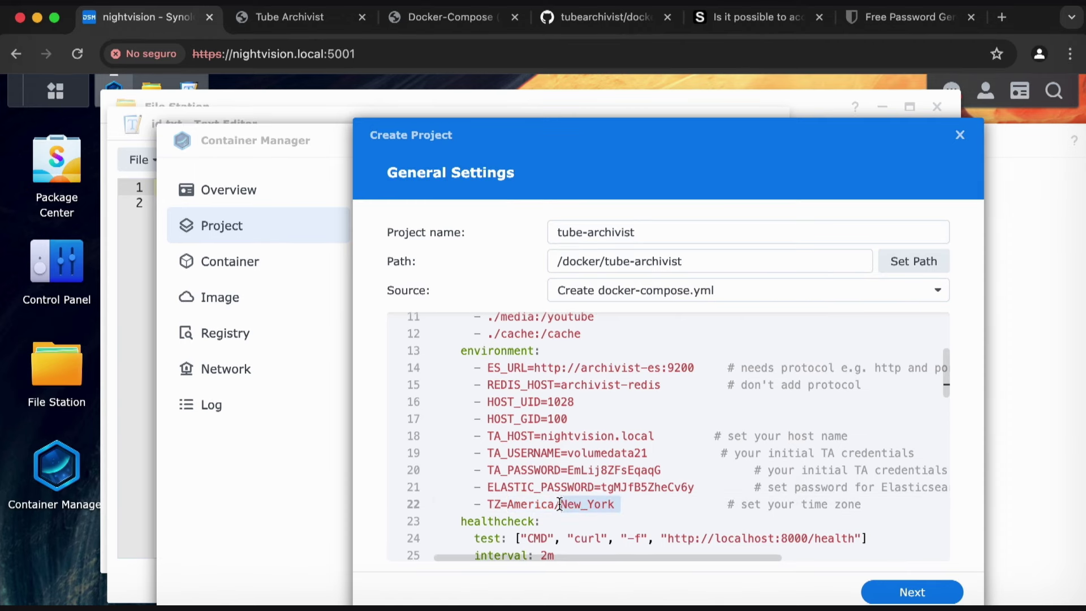
{"action": "type", "text": "Los_Aangle"}
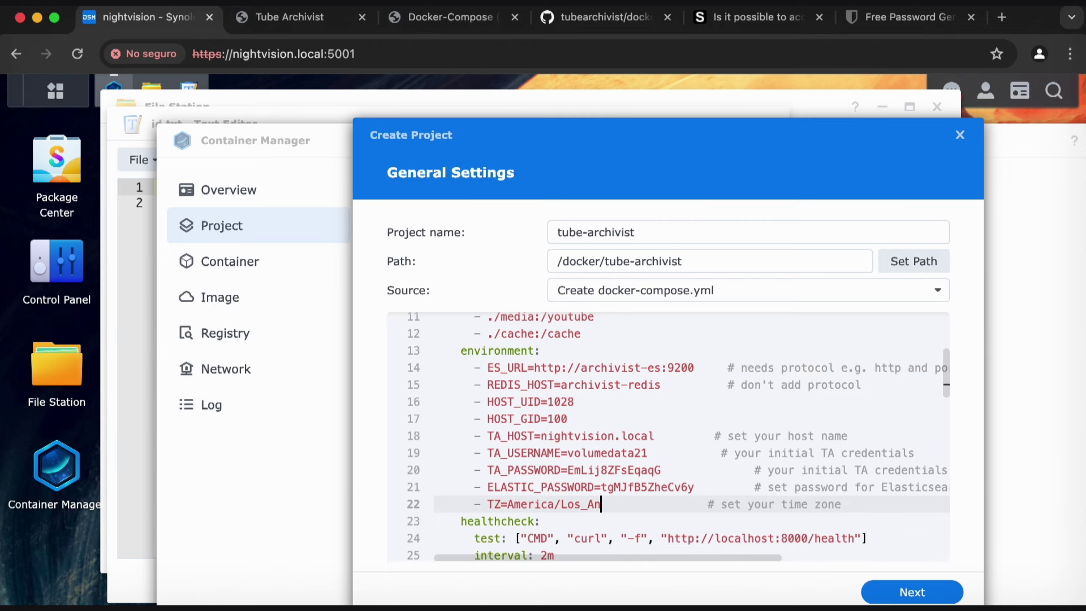
{"action": "key", "text": "BackSpace"}
{"action": "key", "text": "BackSpace"}
{"action": "key", "text": "BackSpace"}
{"action": "key", "text": "BackSpace"}
{"action": "key", "text": "BackSpace"}
{"action": "type", "text": "ngeles"}
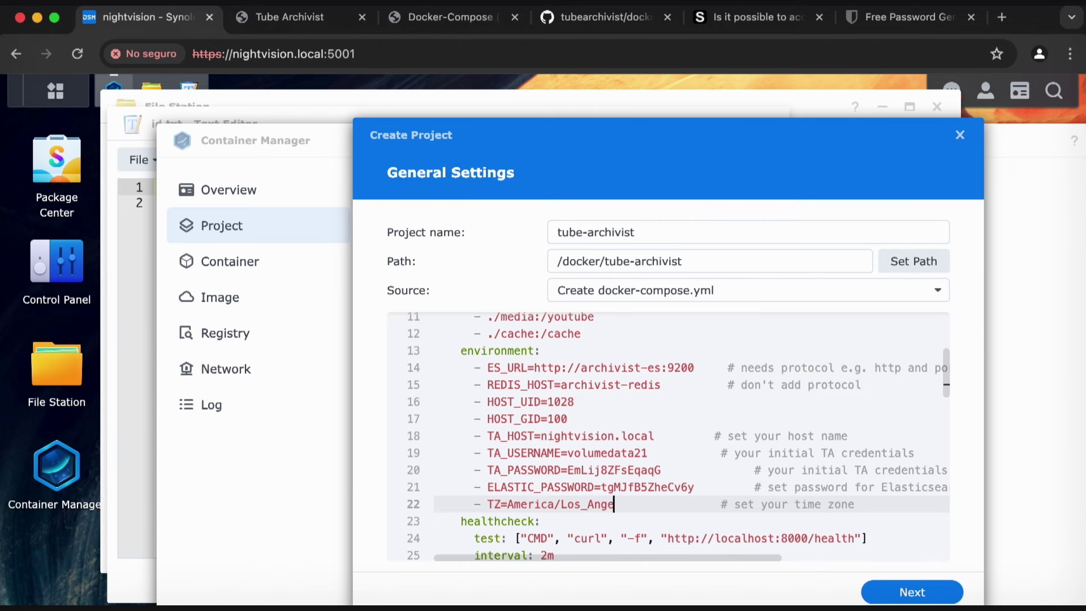
{"action": "key", "text": "BackSpace"}
{"action": "key", "text": "BackSpace"}
{"action": "key", "text": "BackSpace"}
{"action": "key", "text": "BackSpace"}
{"action": "key", "text": "BackSpace"}
{"action": "key", "text": "BackSpace"}
{"action": "key", "text": "BackSpace"}
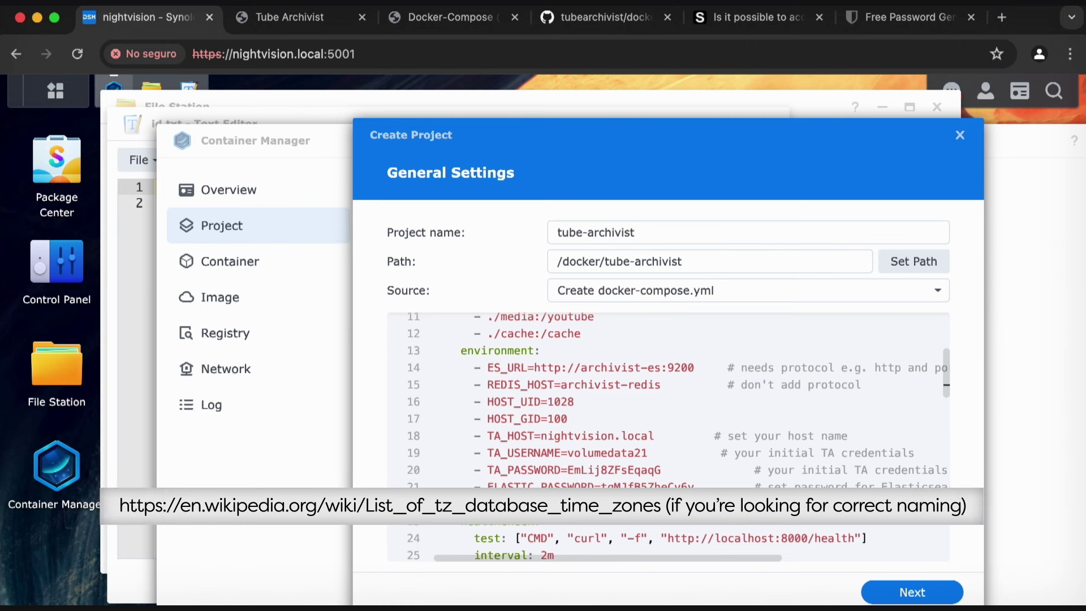
Set the TZ value in the tubearchivist environment to America/New_York.
{"action": "key", "text": "BackSpace"}
{"action": "key", "text": "BackSpace"}
{"action": "key", "text": "BackSpace"}
{"action": "key", "text": "BackSpace"}
{"action": "key", "text": "BackSpace"}
{"action": "key", "text": "BackSpace"}
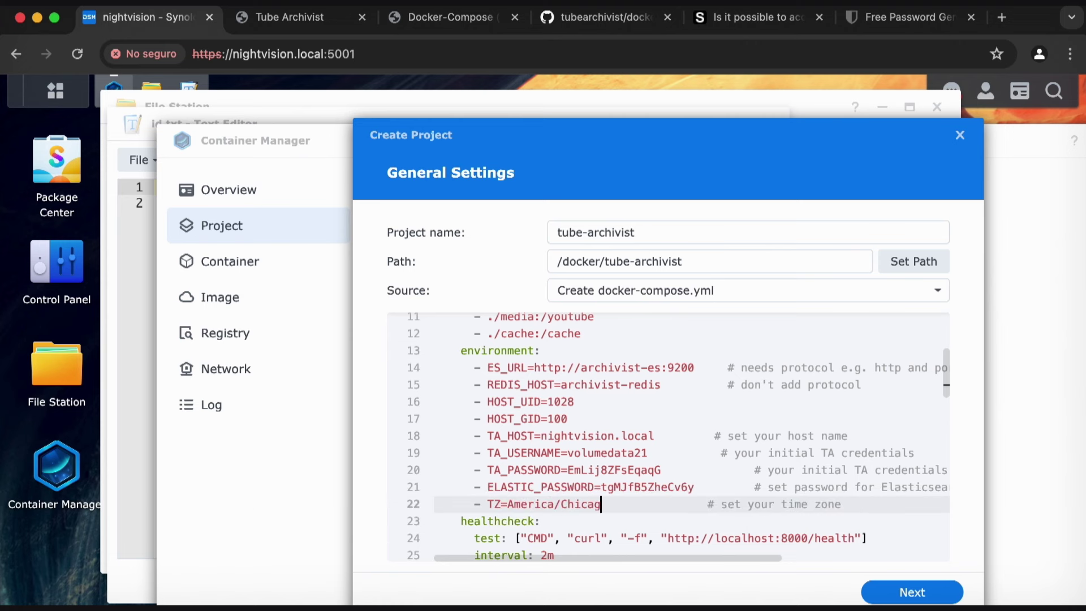
{"action": "key", "text": "BackSpace"}
{"action": "type", "text": "New_Yor"}
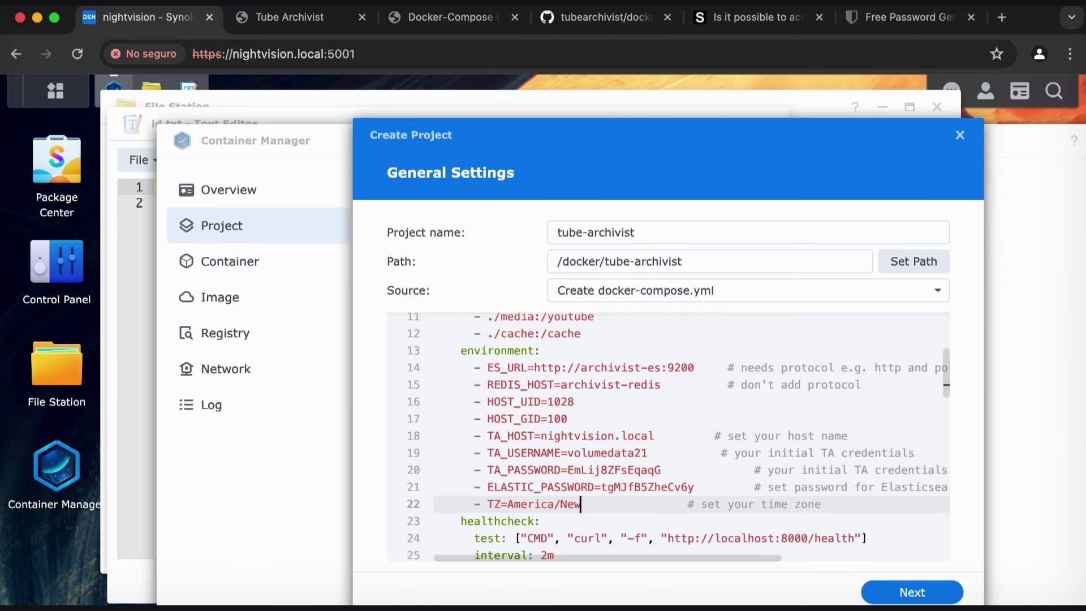
{"action": "type", "text": "k"}
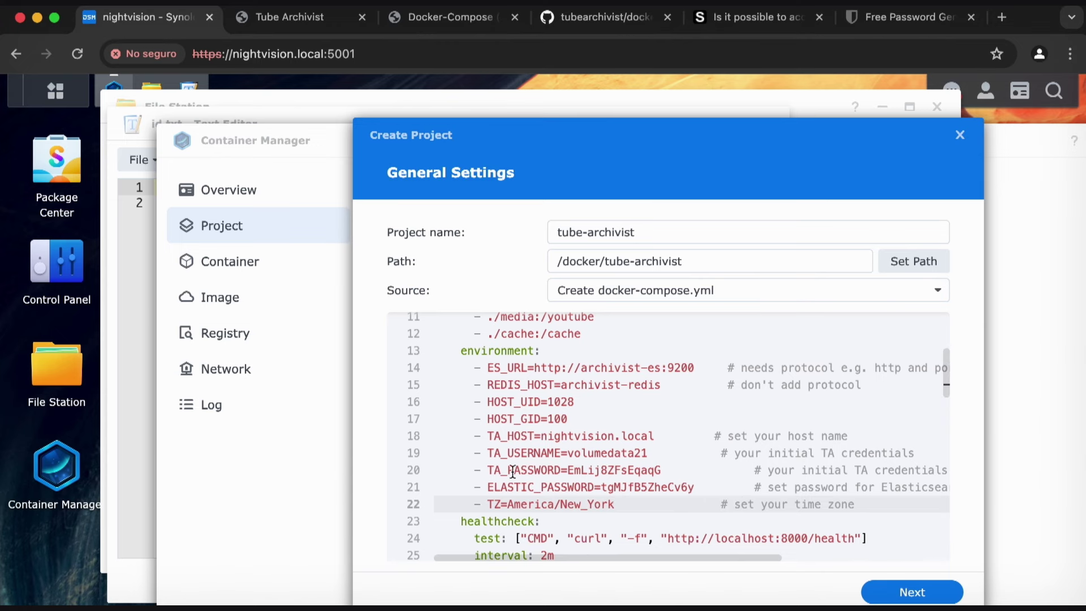
{"action": "left_click_drag", "start_coordinate": [508, 504], "coordinate": [615, 505]}
{"action": "left_click", "coordinate": [683, 502]}
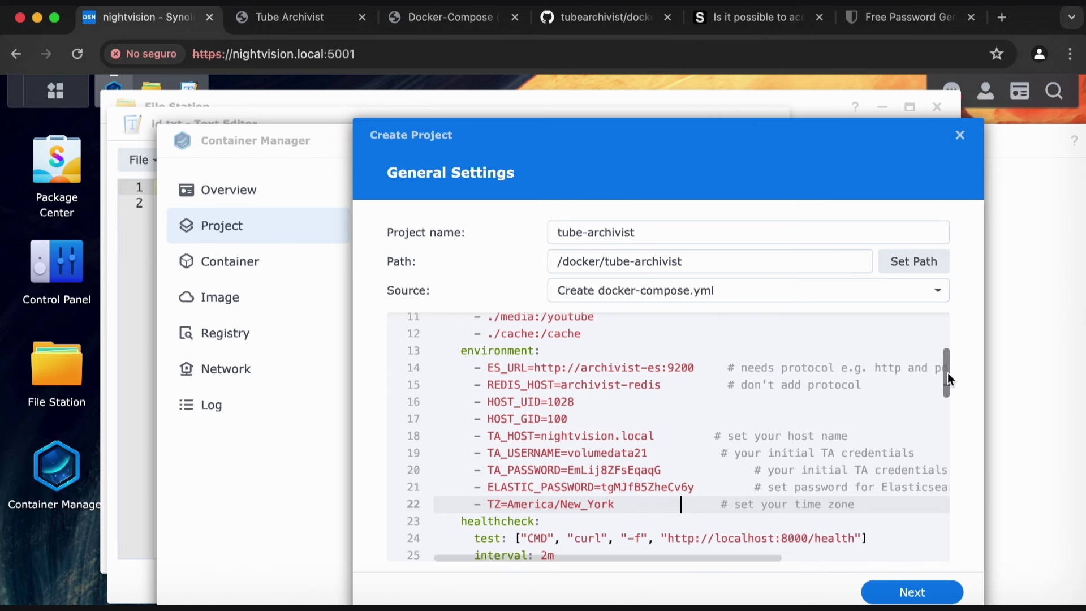
Check the tubearchivist 8000:8000 port mapping and finish creating the tube-archivist project, letting it start once it is created.
{"action": "left_click_drag", "start_coordinate": [948, 373], "coordinate": [963, 298]}
{"action": "double_click", "coordinate": [493, 460]}
{"action": "double_click", "coordinate": [535, 461]}
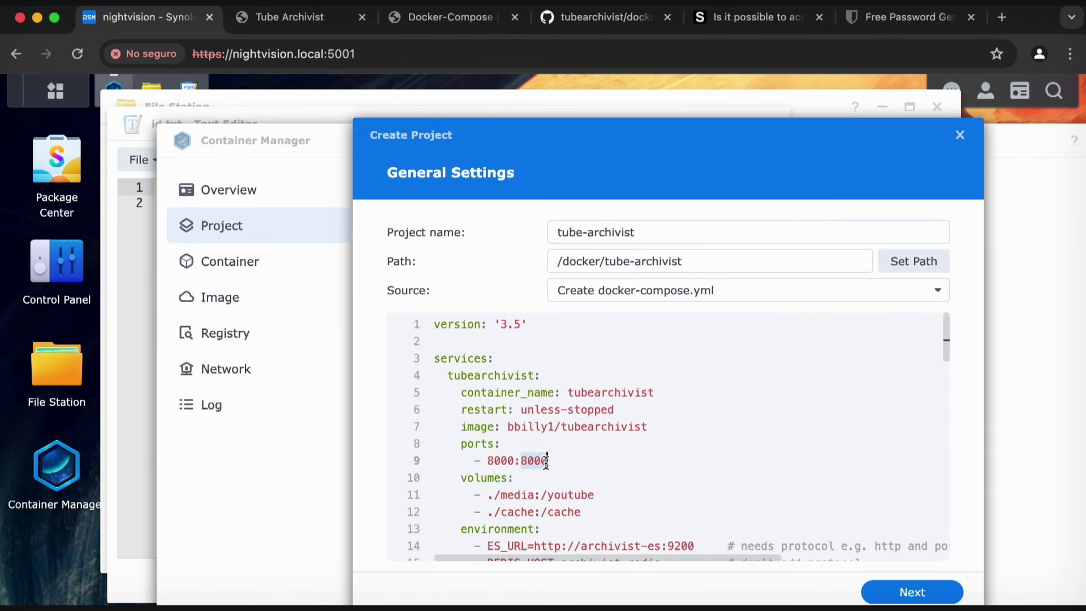
{"action": "double_click", "coordinate": [498, 461]}
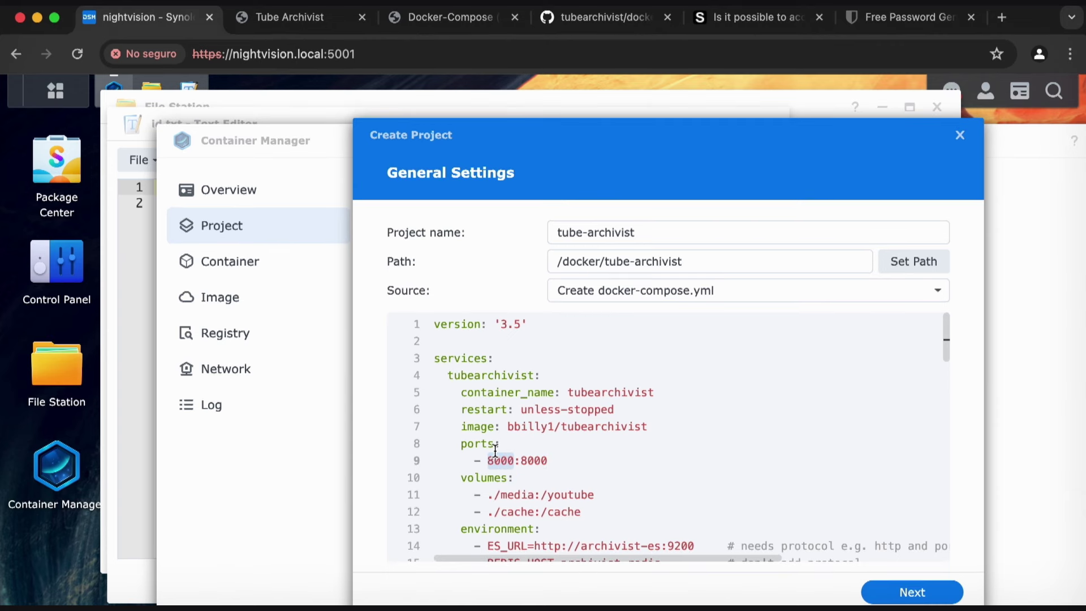
{"action": "left_click", "coordinate": [932, 592]}
{"action": "left_click", "coordinate": [909, 591]}
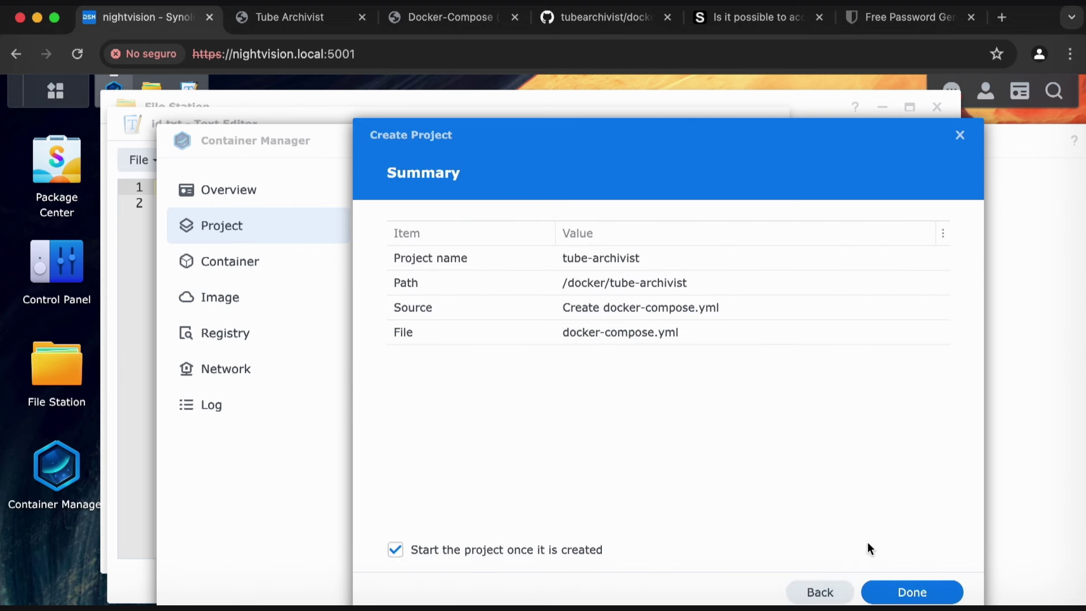
{"action": "left_click", "coordinate": [932, 592]}
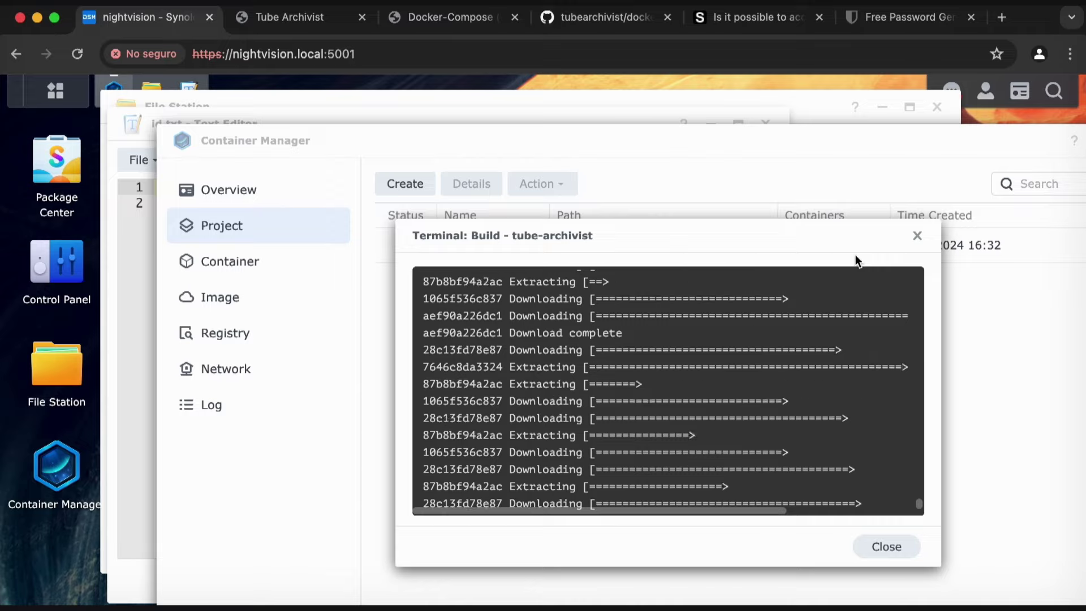
Read the Synology Community thread on accessing different ports through QuickConnect, including the replies about DDNS and port forwarding.
{"action": "left_click", "coordinate": [748, 18]}
{"action": "scroll", "coordinate": [704, 286], "scroll_direction": "up", "scroll_amount": 10}
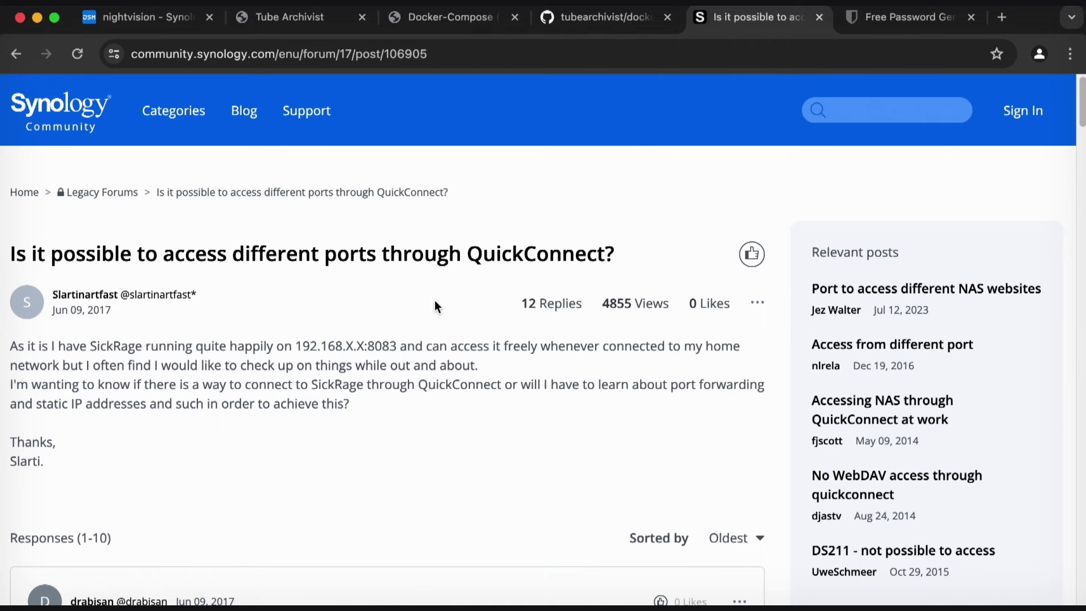
{"action": "scroll", "coordinate": [351, 287], "scroll_direction": "down", "scroll_amount": 7}
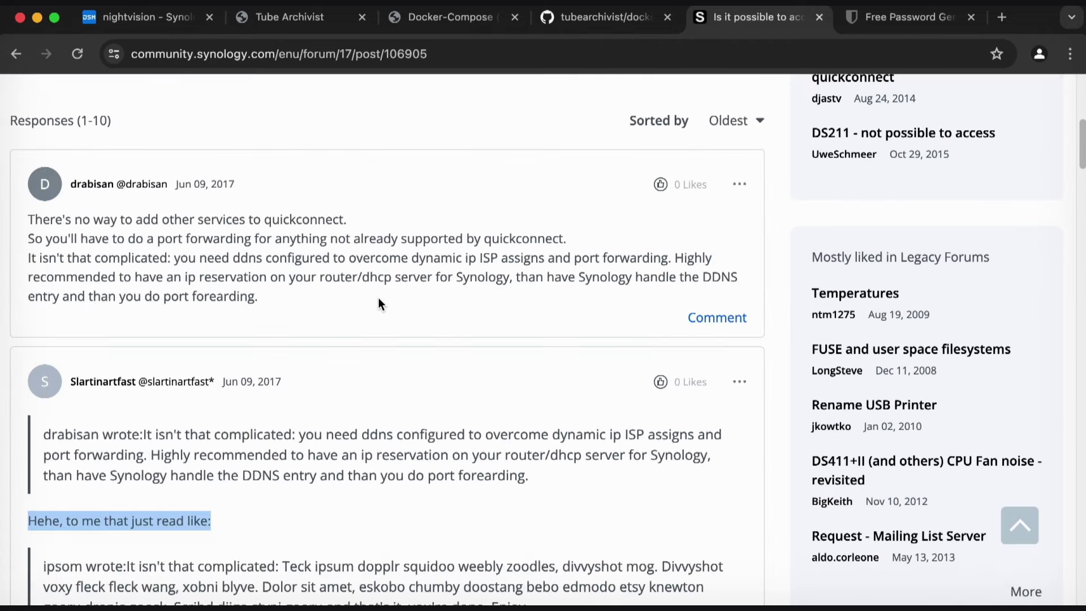
{"action": "left_click_drag", "start_coordinate": [32, 259], "coordinate": [349, 260]}
{"action": "left_click", "coordinate": [461, 268]}
{"action": "scroll", "coordinate": [461, 269], "scroll_direction": "down", "scroll_amount": 3}
{"action": "scroll", "coordinate": [461, 272], "scroll_direction": "down", "scroll_amount": 2}
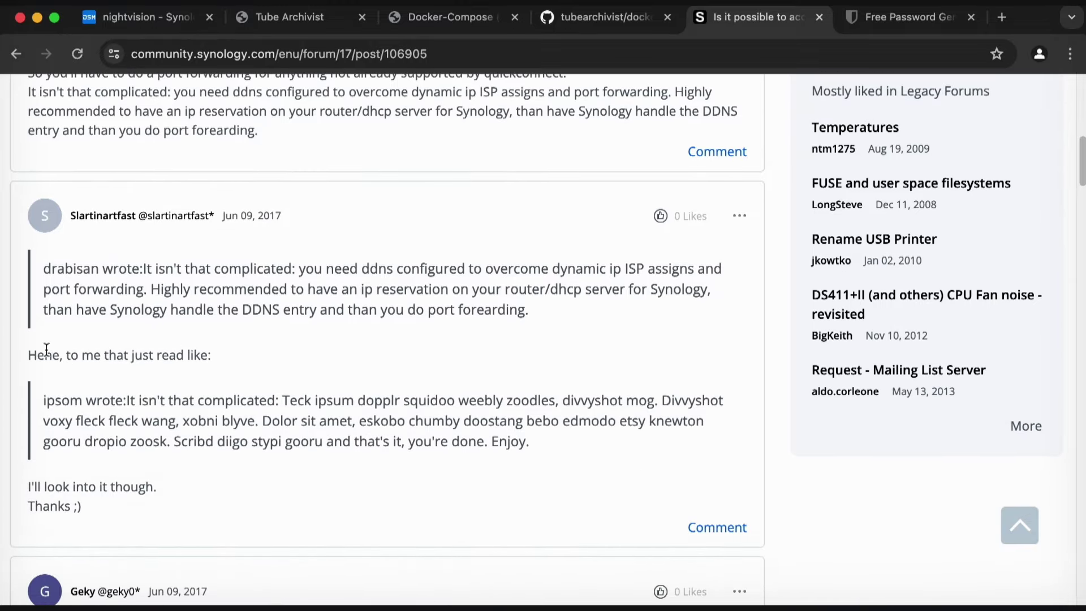
{"action": "scroll", "coordinate": [467, 323], "scroll_direction": "down", "scroll_amount": 3}
{"action": "left_click_drag", "start_coordinate": [91, 301], "coordinate": [538, 334]}
{"action": "left_click", "coordinate": [281, 299]}
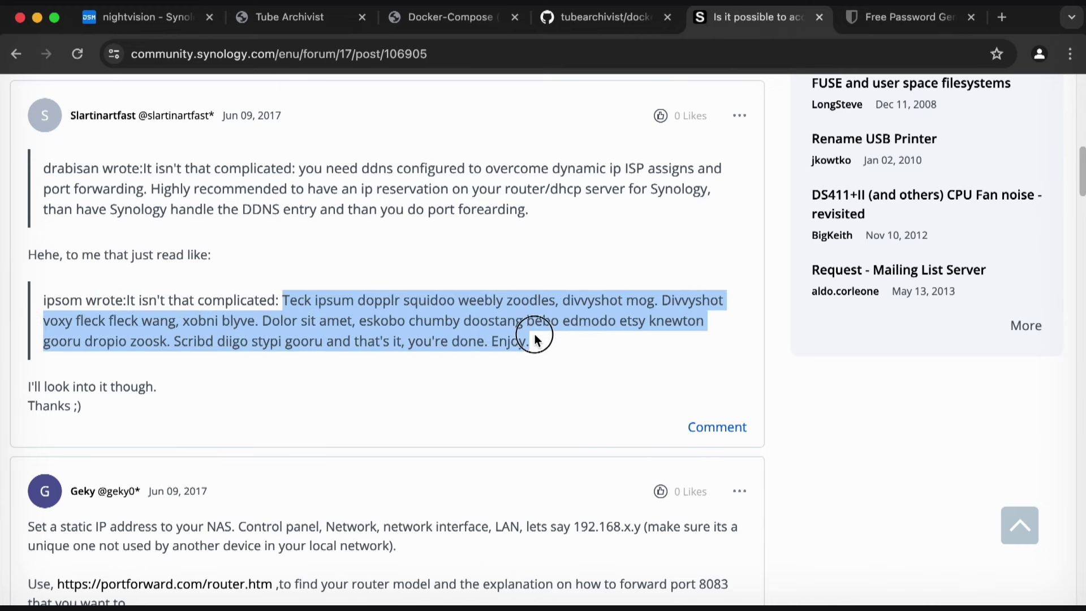
{"action": "scroll", "coordinate": [595, 310], "scroll_direction": "down", "scroll_amount": 1}
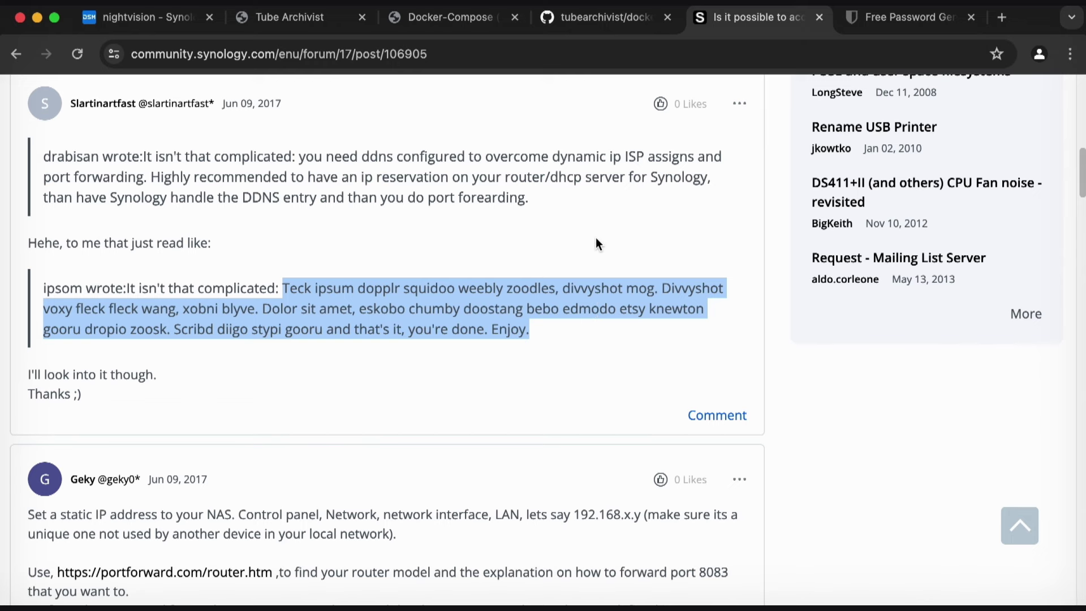
{"action": "left_click", "coordinate": [566, 255]}
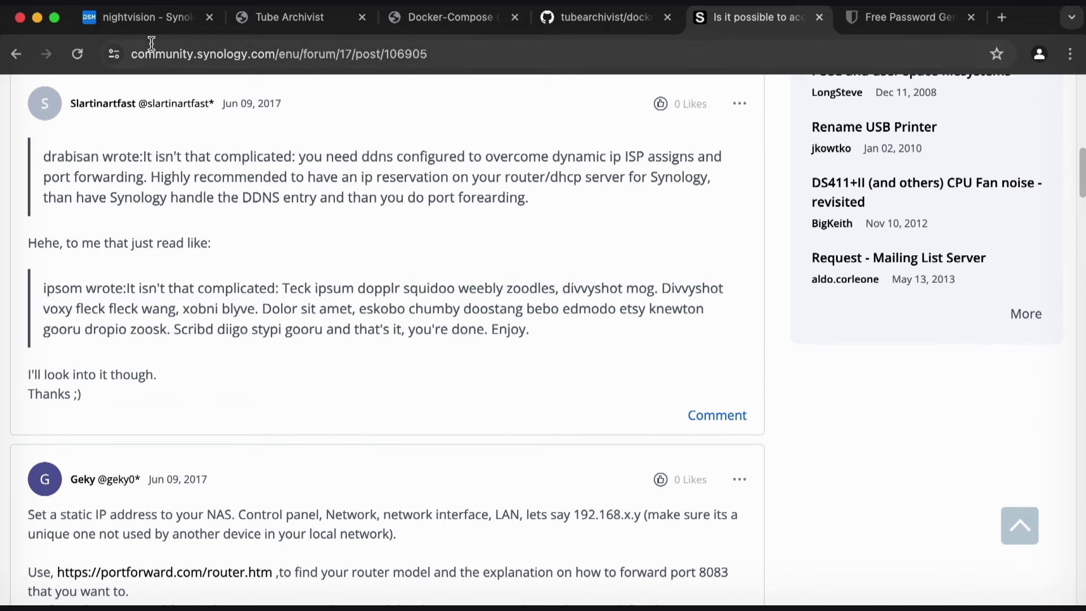
Return to the NAS, close the build terminal and check the port mapping in the tube-archivist project's YAML configuration.
{"action": "left_click", "coordinate": [143, 25]}
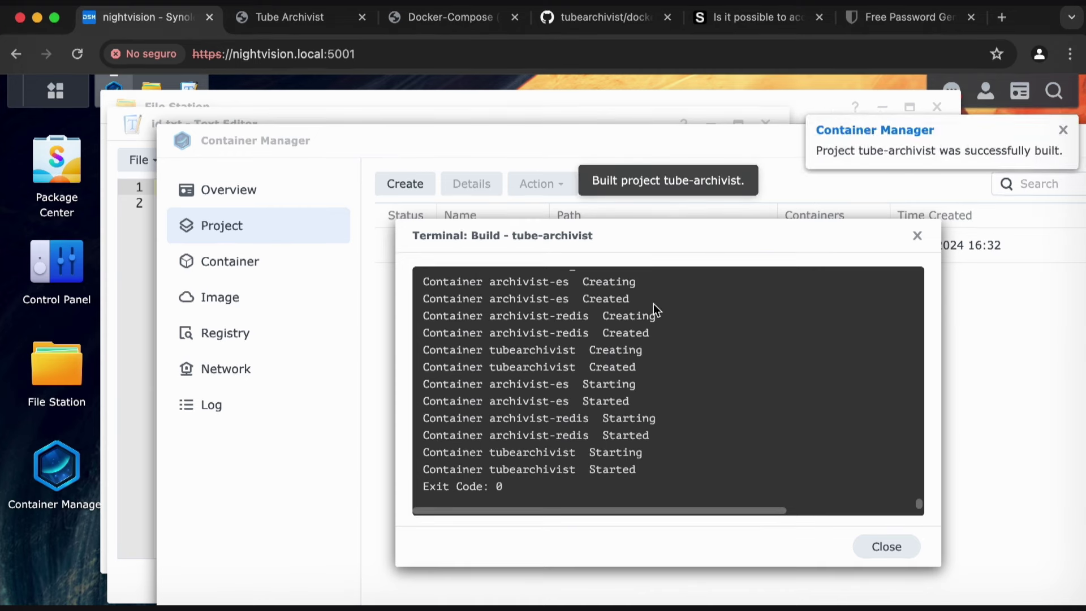
{"action": "left_click", "coordinate": [879, 544]}
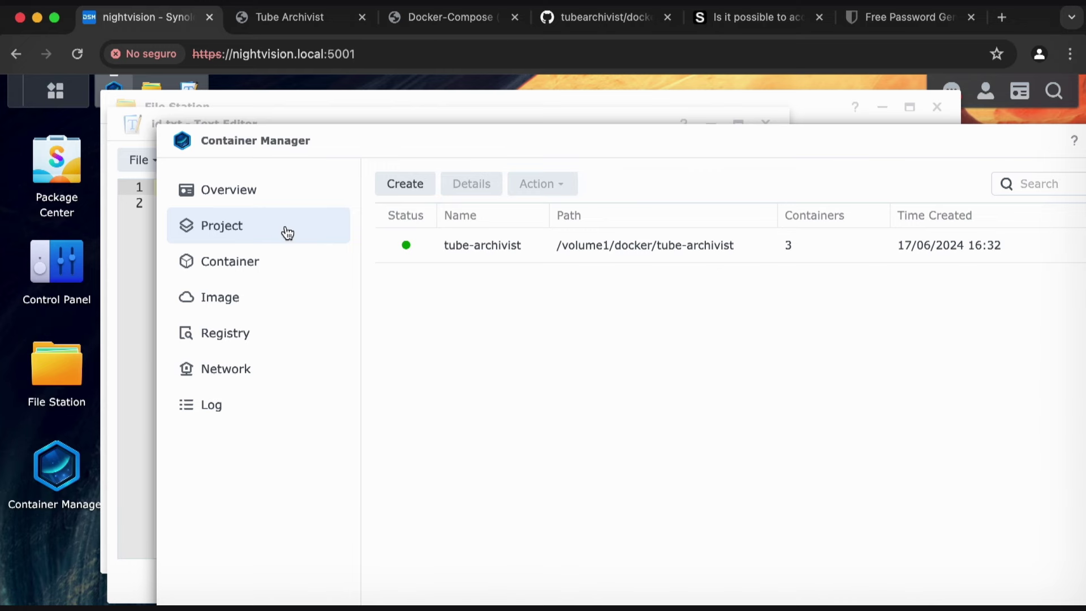
{"action": "double_click", "coordinate": [426, 247]}
{"action": "left_click", "coordinate": [563, 236]}
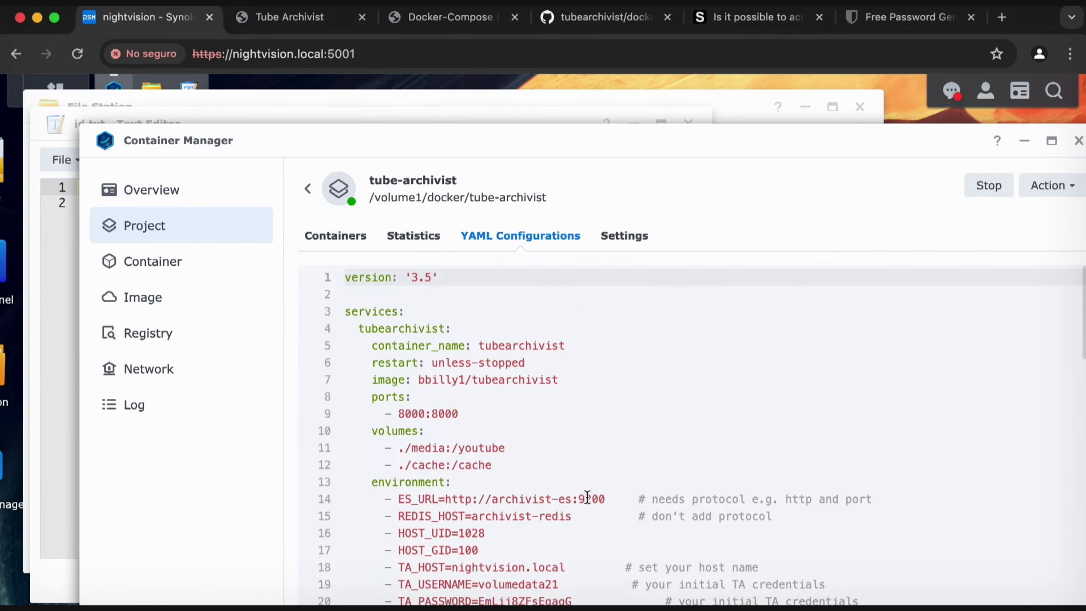
{"action": "double_click", "coordinate": [424, 421]}
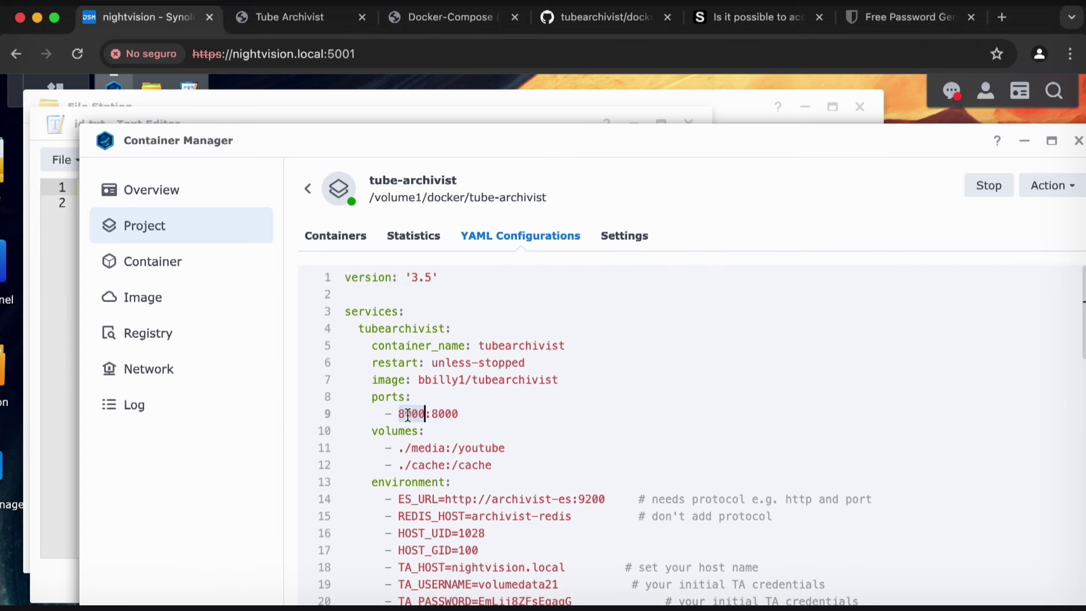
{"action": "double_click", "coordinate": [462, 414]}
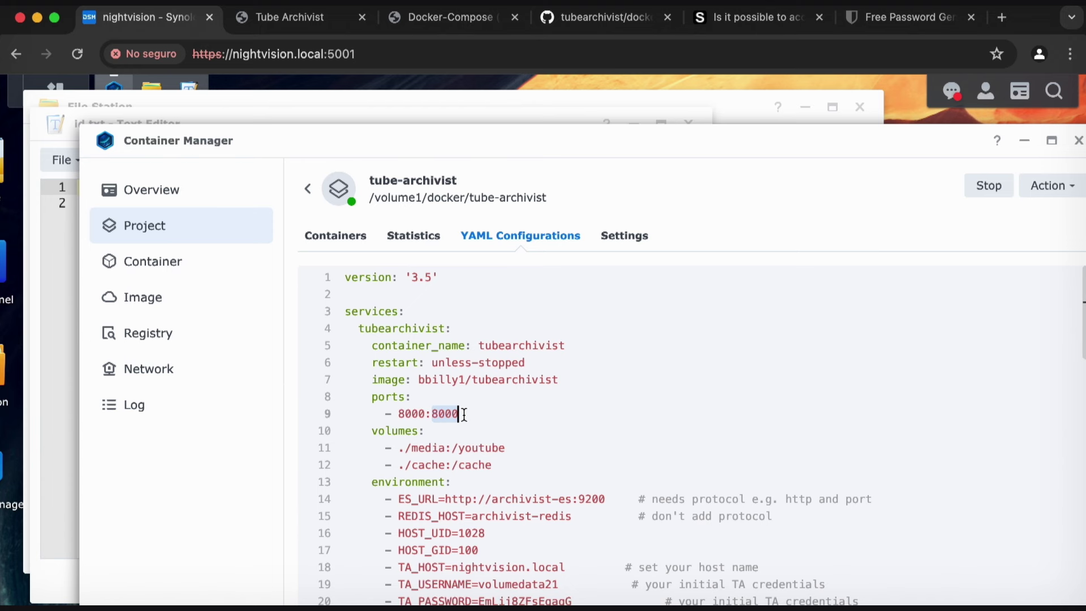
{"action": "double_click", "coordinate": [411, 413]}
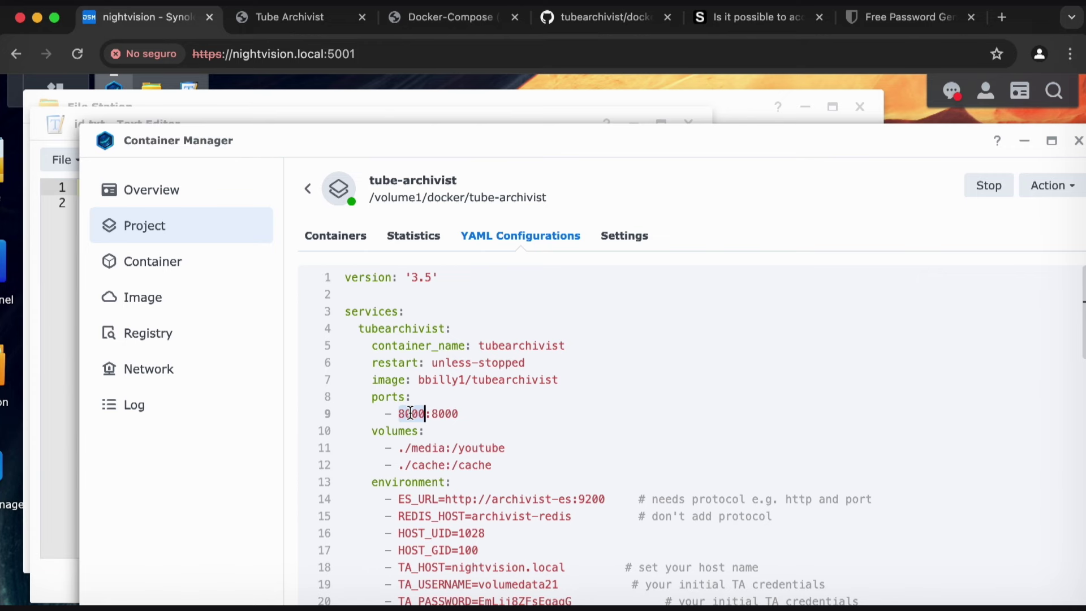
Copy the NAS web address into a new browser tab and change its port to 8000.
{"action": "left_click", "coordinate": [310, 54]}
{"action": "key", "text": "ctrl+c"}
{"action": "key", "text": "ctrl+t"}
{"action": "key", "text": "ctrl+v"}
{"action": "key", "text": "BackSpace"}
{"action": "key", "text": "BackSpace"}
{"action": "key", "text": "BackSpace"}
{"action": "key", "text": "BackSpace"}
{"action": "key", "text": "BackSpace"}
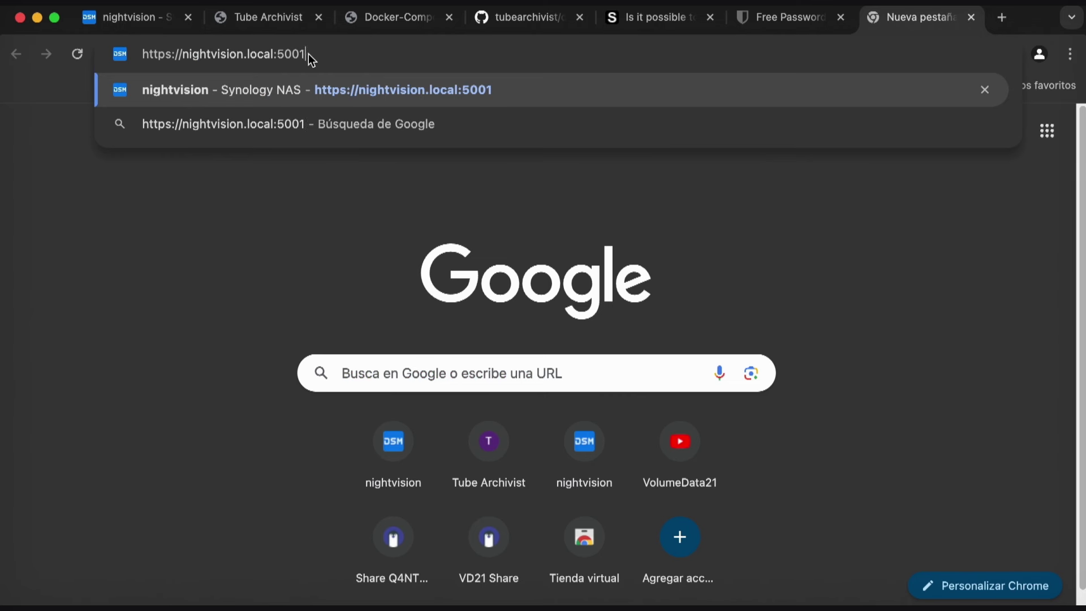
{"action": "type", "text": "8000"}
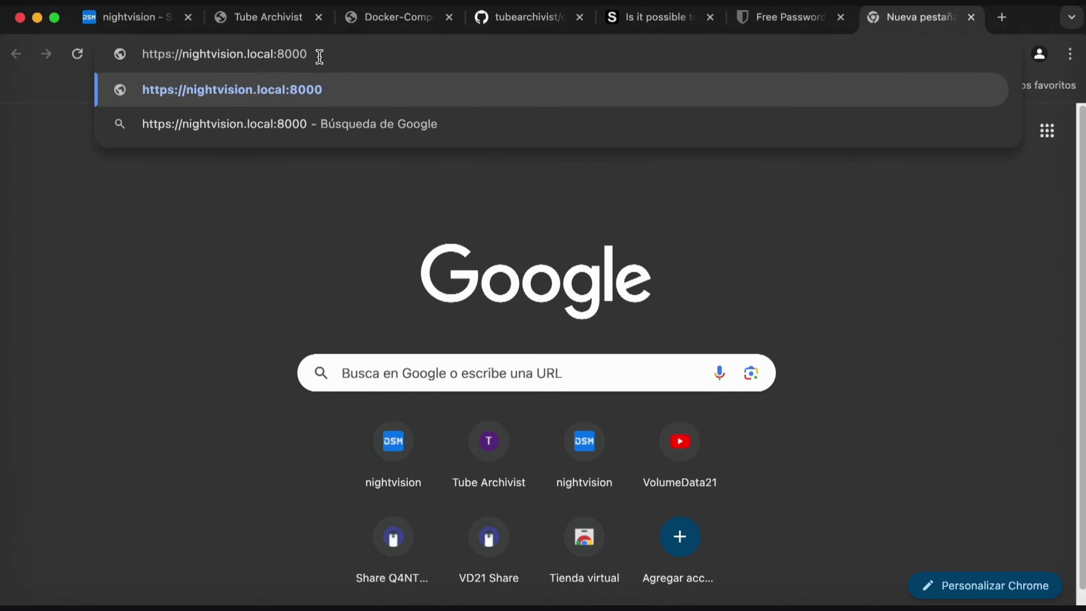
{"action": "left_click", "coordinate": [158, 53]}
{"action": "key", "text": "BackSpace"}
{"action": "key", "text": "BackSpace"}
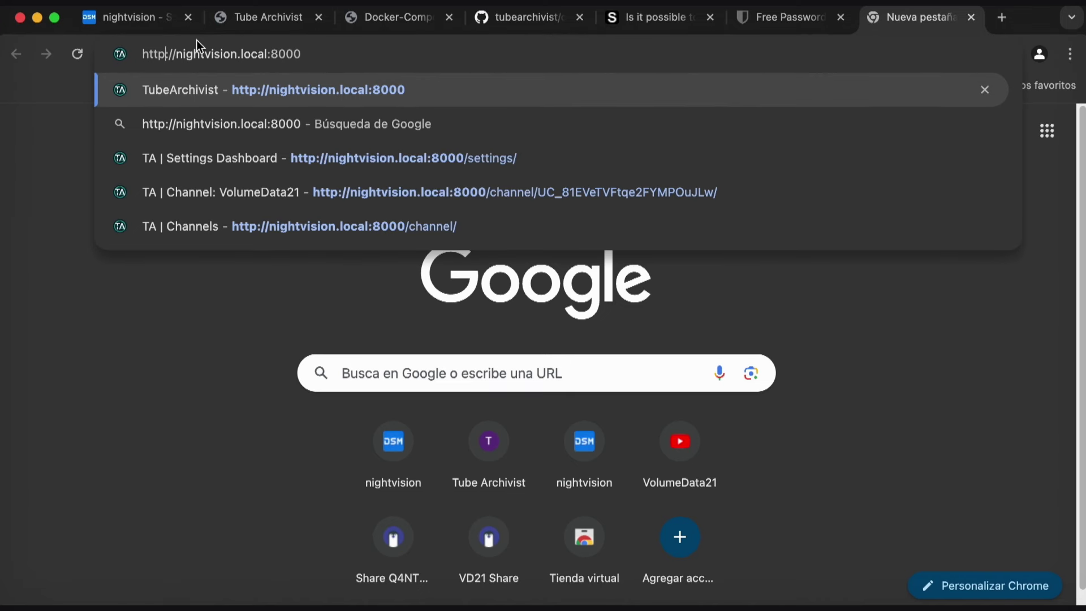
{"action": "key", "text": "Return"}
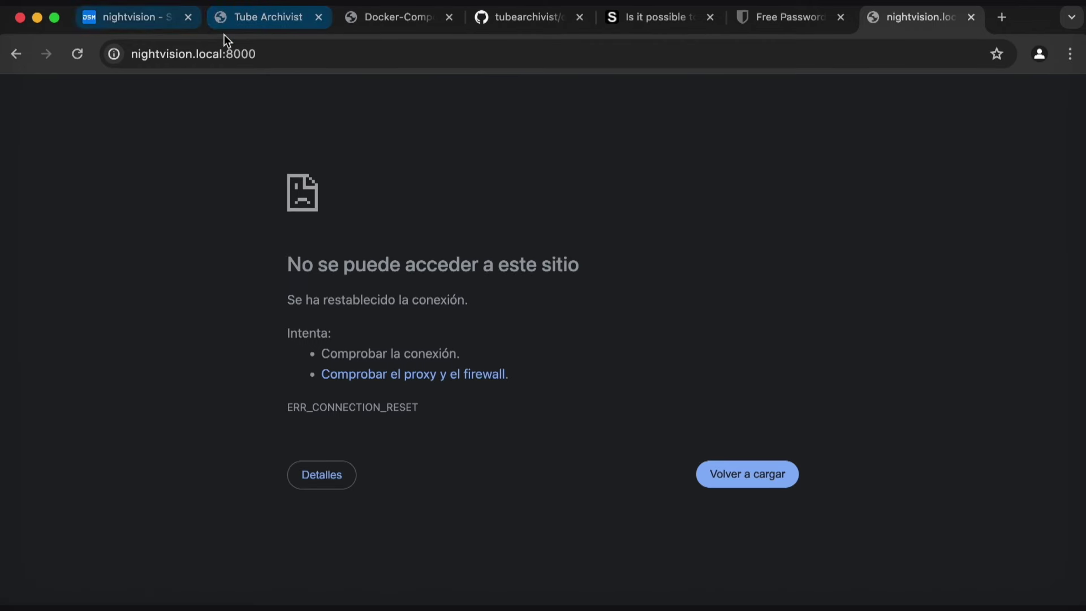
Return to Container Manager and open the tubearchivist container's log.
{"action": "left_click", "coordinate": [116, 25]}
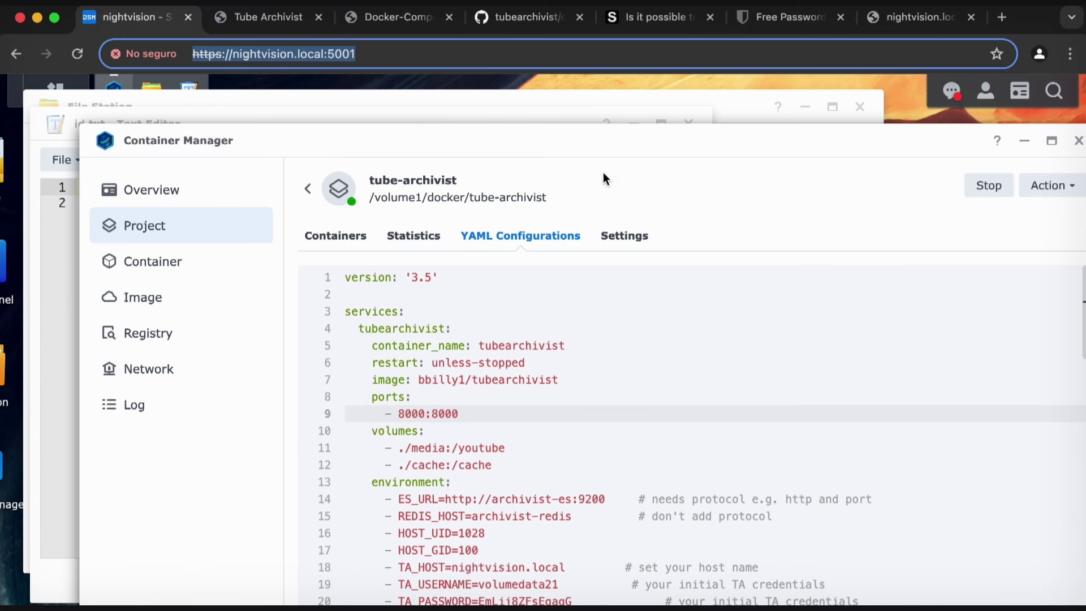
{"action": "left_click", "coordinate": [188, 268]}
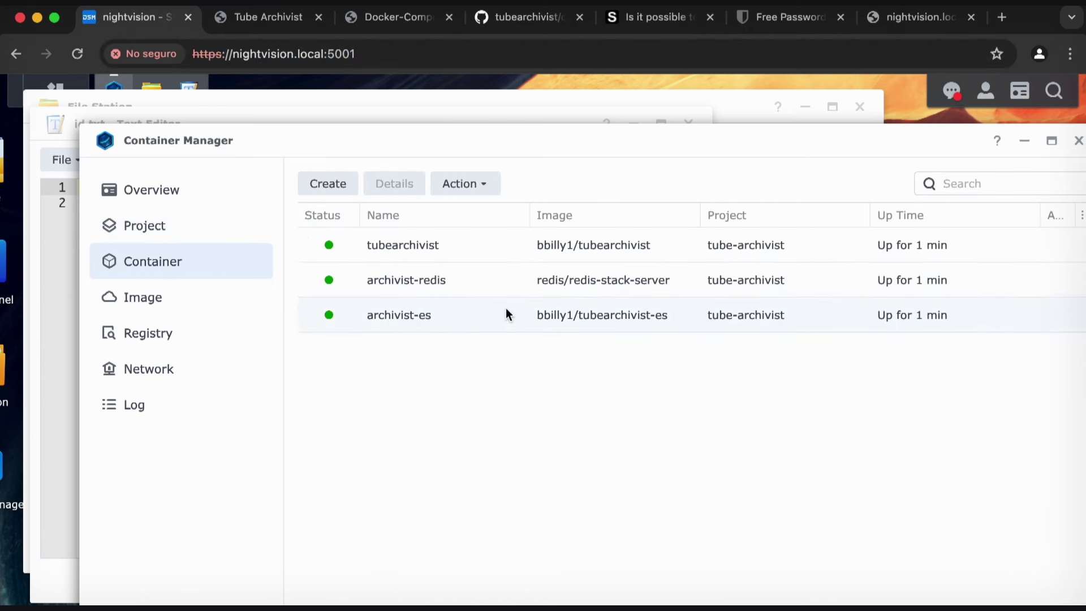
{"action": "double_click", "coordinate": [517, 250]}
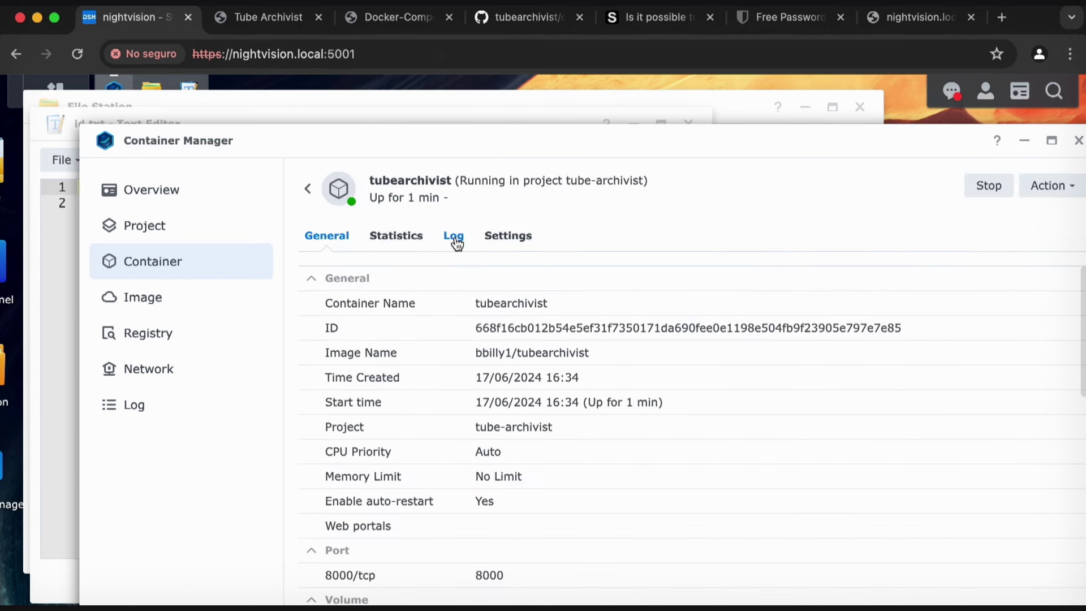
{"action": "left_click", "coordinate": [454, 242]}
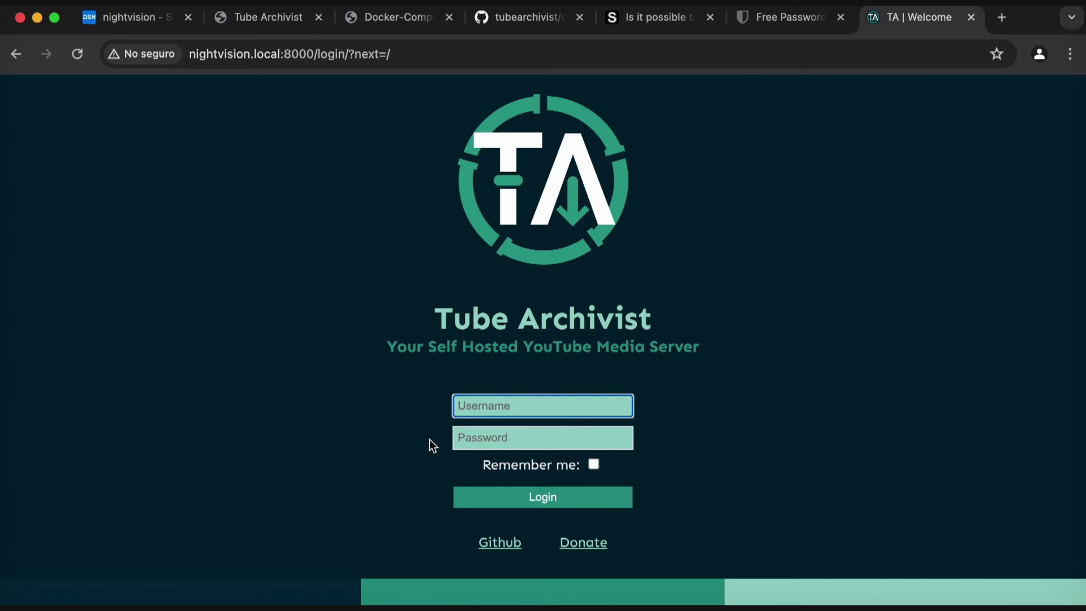
Enter the Tube Archivist username on the login page and copy the TA_PASSWORD value from the tube-archivist project's YAML configuration.
{"action": "type", "text": "volumedata21"}
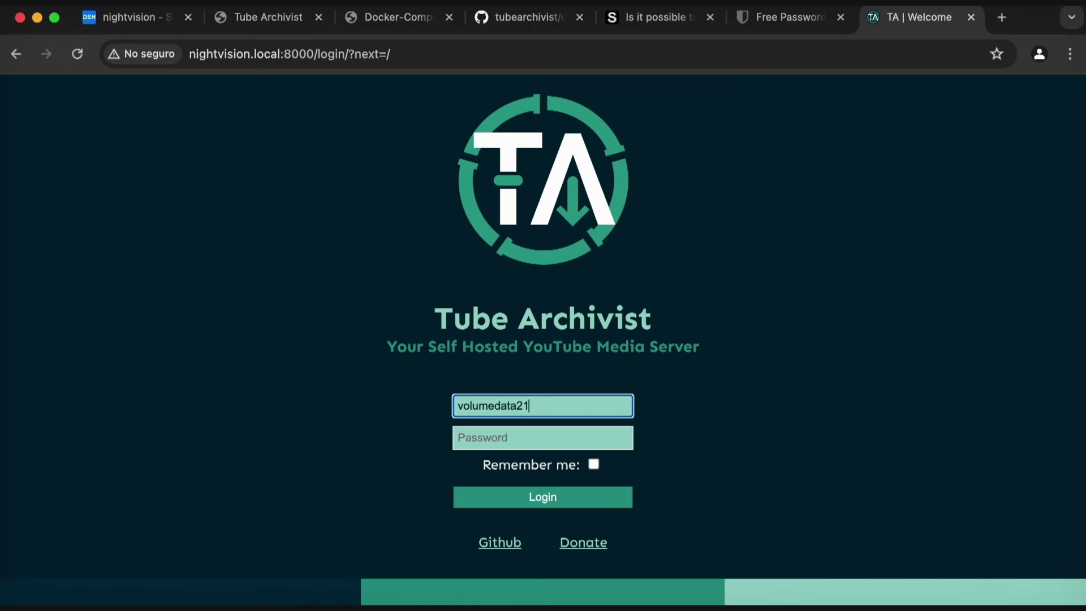
{"action": "key", "text": "Tab"}
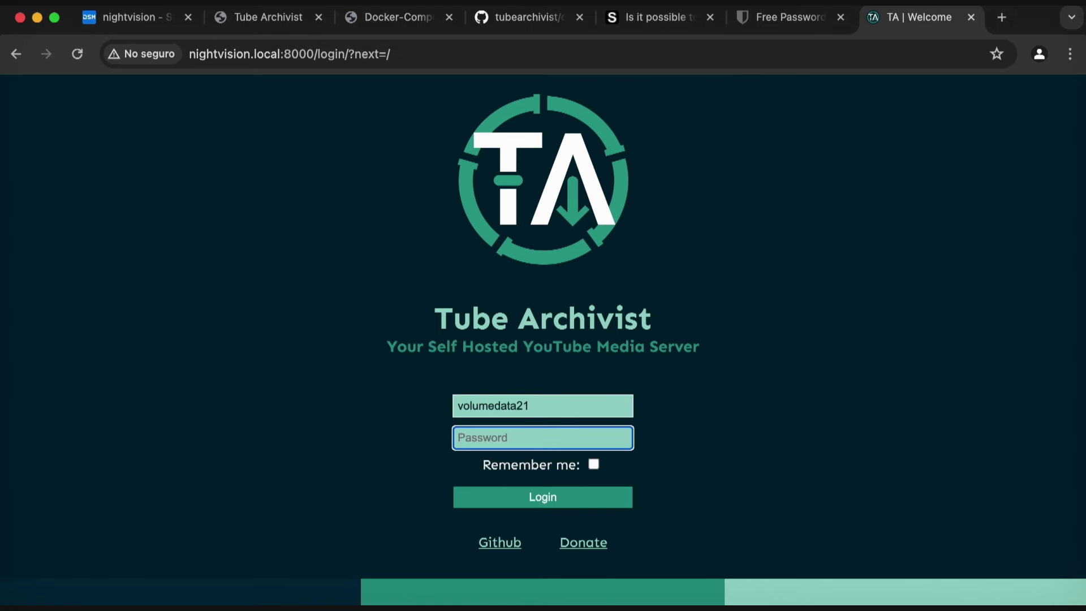
{"action": "left_click", "coordinate": [142, 17]}
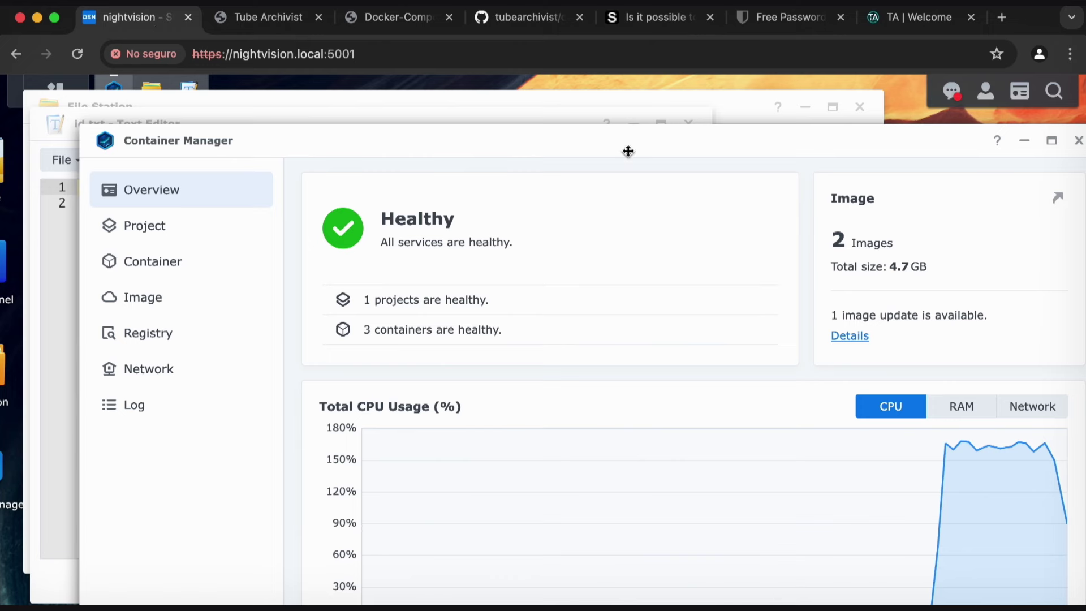
{"action": "left_click", "coordinate": [205, 219]}
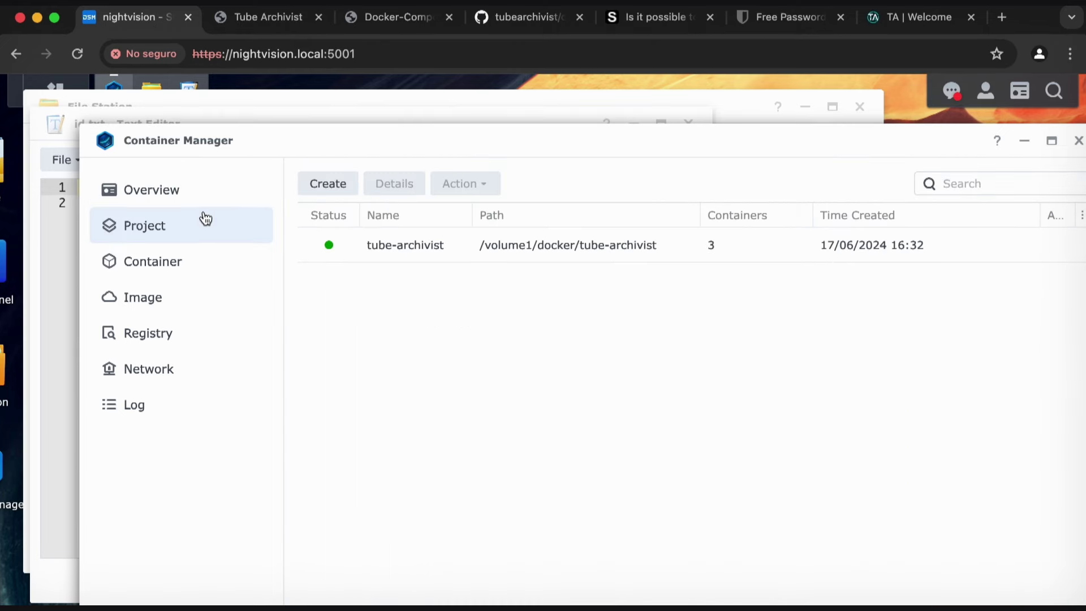
{"action": "left_click", "coordinate": [440, 249]}
{"action": "left_click", "coordinate": [559, 237]}
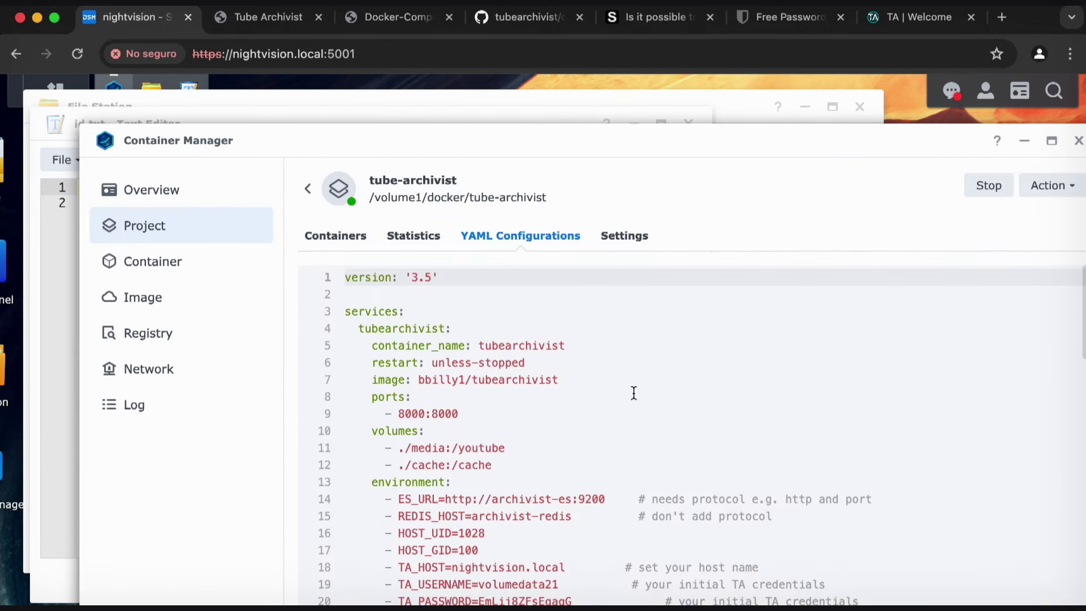
{"action": "scroll", "coordinate": [632, 392], "scroll_direction": "down", "scroll_amount": 3}
{"action": "double_click", "coordinate": [525, 455]}
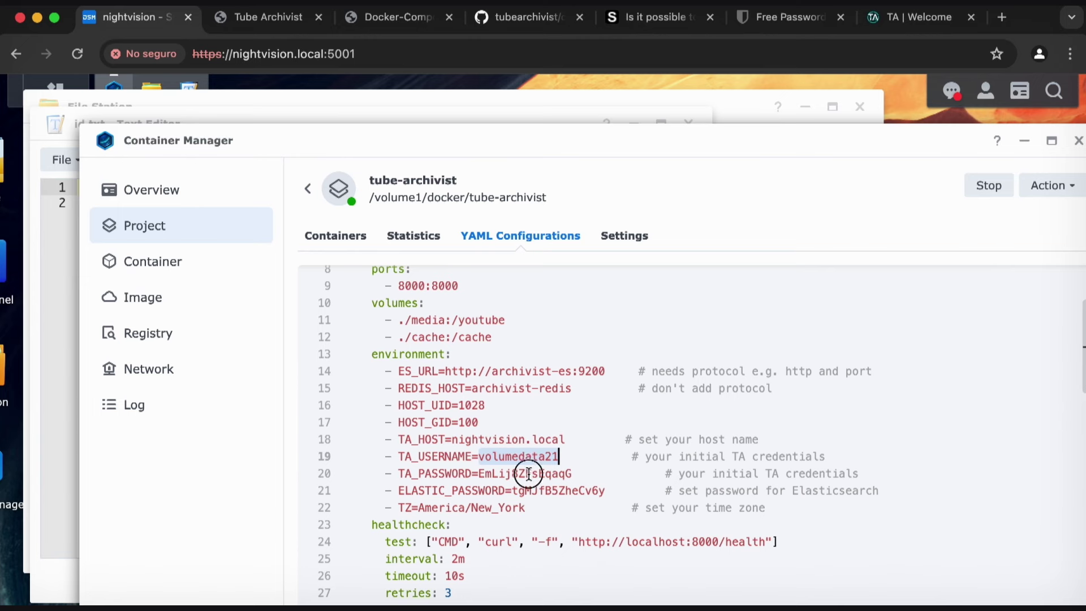
{"action": "double_click", "coordinate": [529, 474]}
Paste the account password into the Tube Archivist login form, enable Remember me and log in.
{"action": "left_click", "coordinate": [900, 23]}
{"action": "key", "text": "super+v"}
{"action": "left_click", "coordinate": [593, 464]}
{"action": "left_click", "coordinate": [627, 495]}
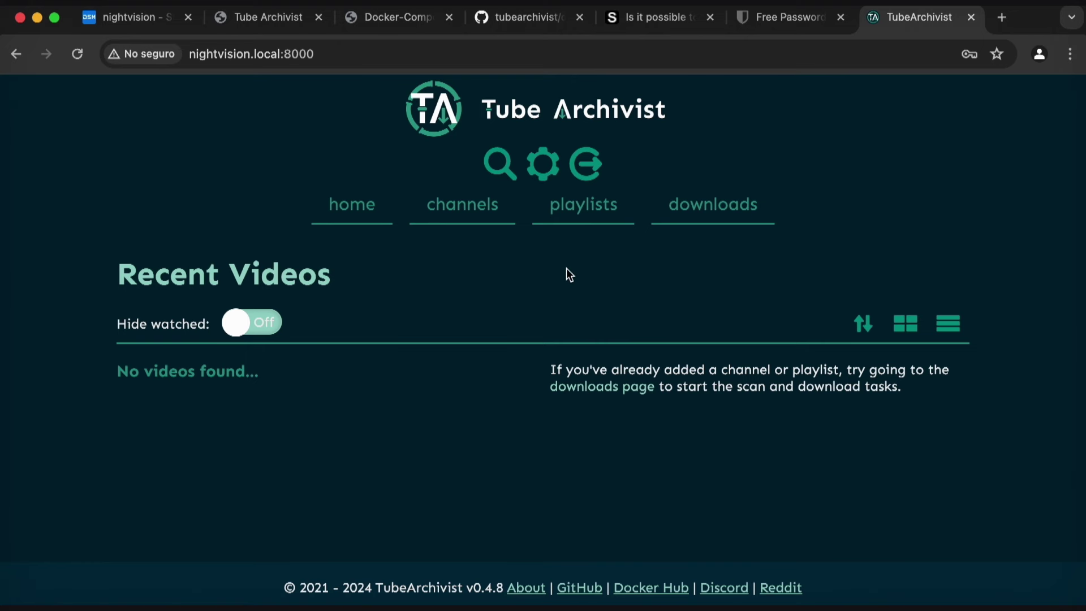
Open the Channels page in Tube Archivist and bring up the form for subscribing to channels.
{"action": "left_click", "coordinate": [461, 220]}
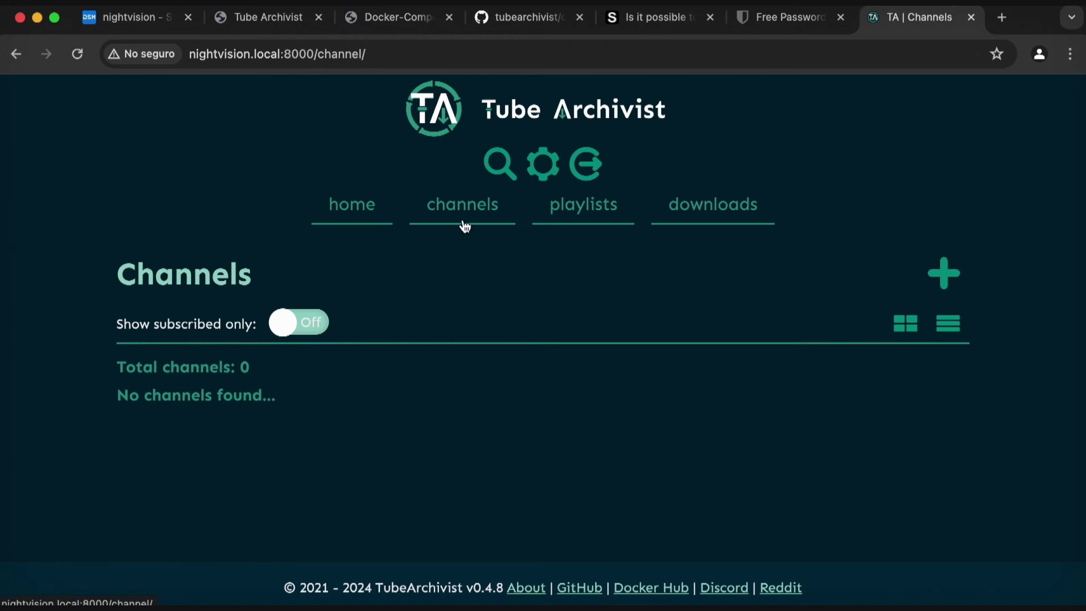
{"action": "left_click", "coordinate": [936, 275]}
{"action": "left_click", "coordinate": [761, 283]}
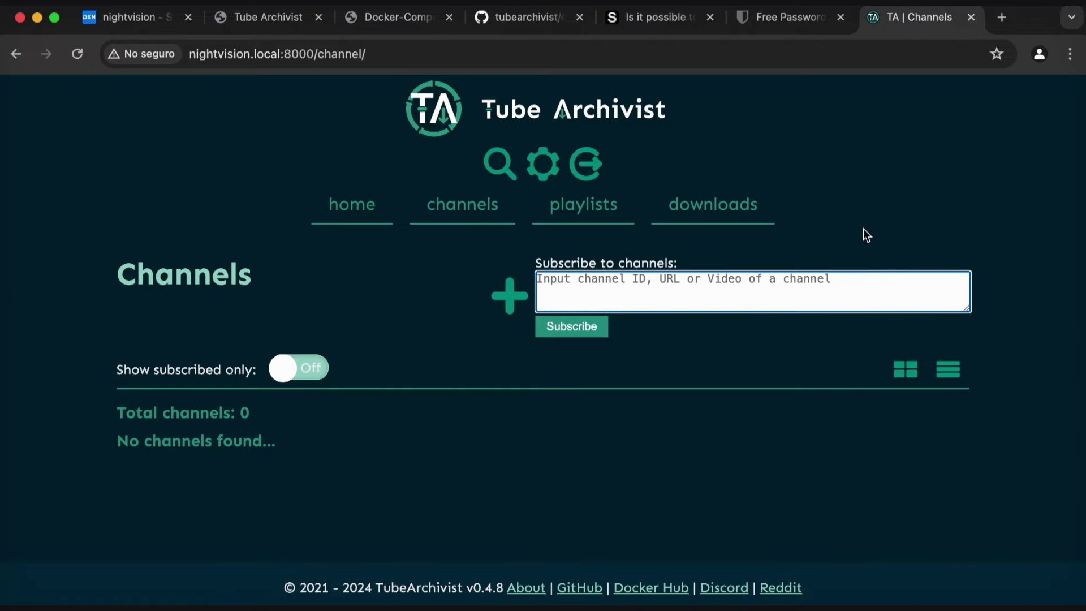
Load youtube.com/fitmc in a new browser tab and copy the channel page's address.
{"action": "key", "text": "super+t"}
{"action": "type", "text": "youtube.com/"}
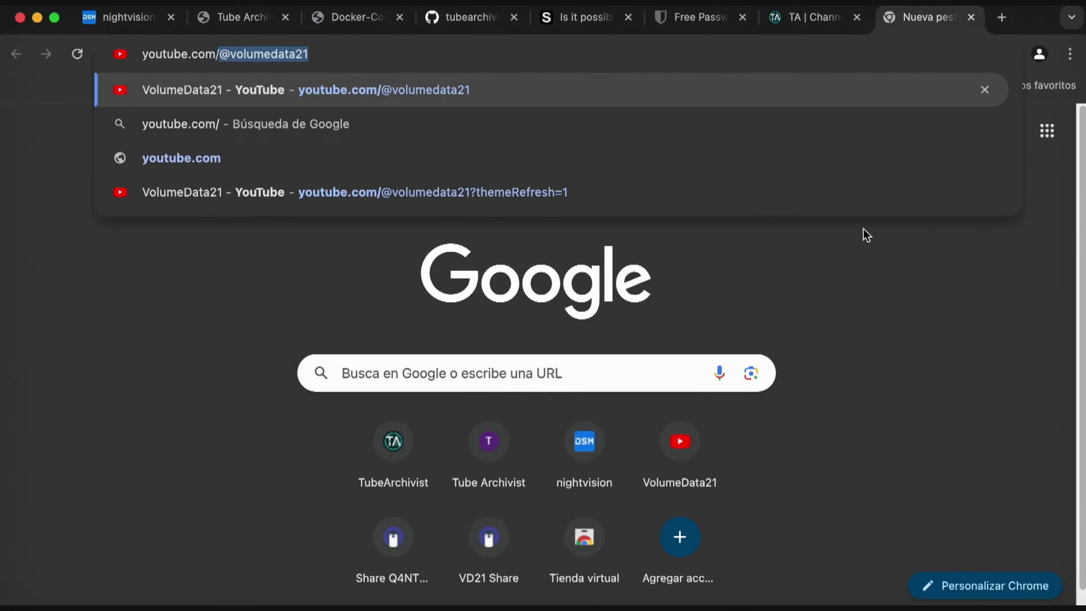
{"action": "type", "text": "@"}
{"action": "key", "text": "BackSpace"}
{"action": "type", "text": "fitmc"}
{"action": "key", "text": "Return"}
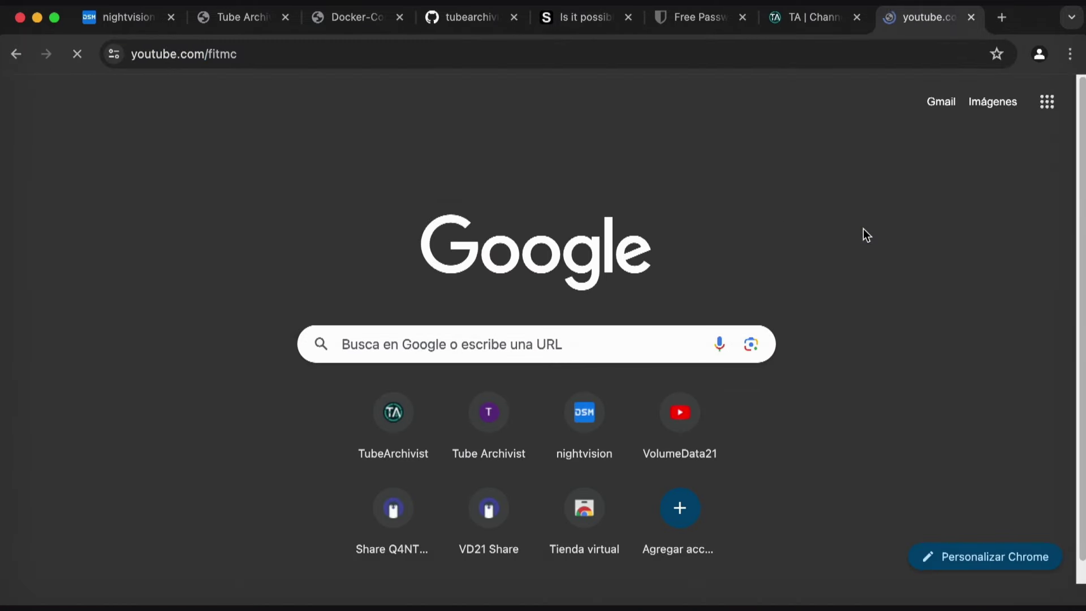
{"action": "key", "text": "super+l"}
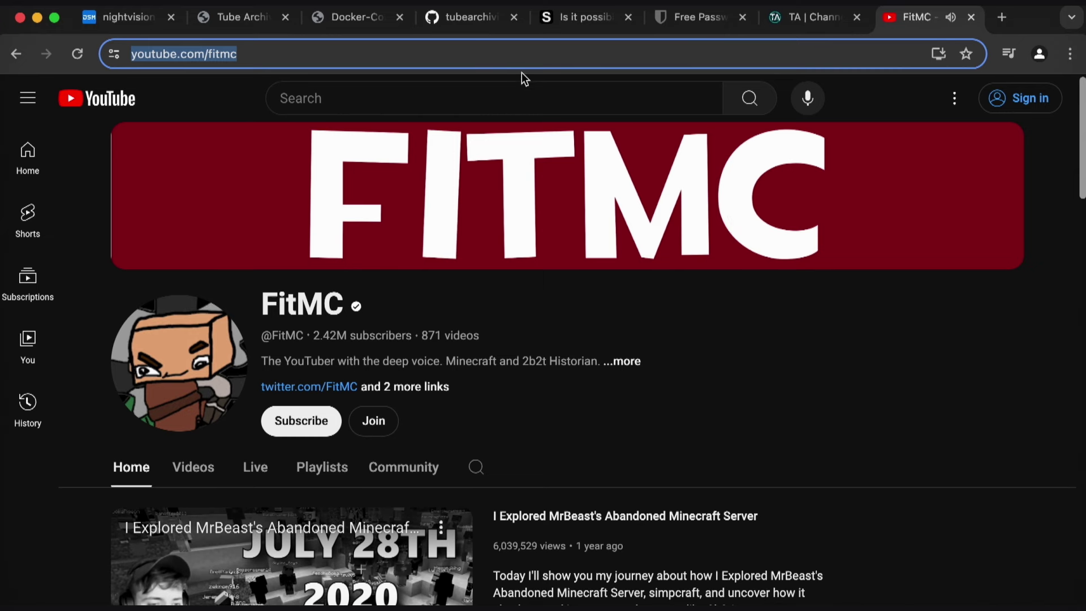
{"action": "key", "text": "super+c"}
{"action": "left_click", "coordinate": [819, 23]}
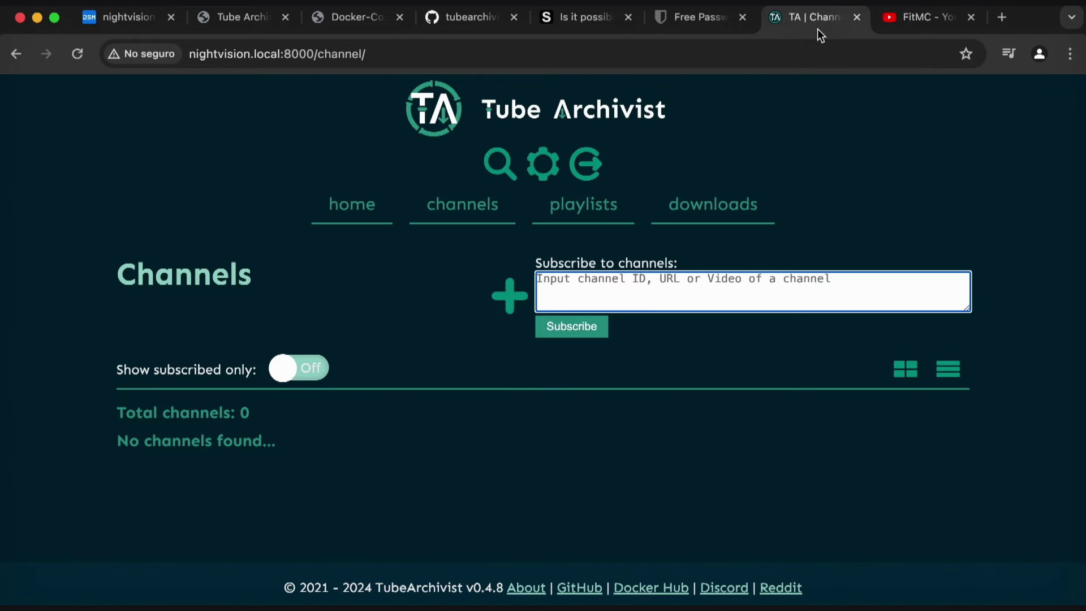
{"action": "left_click", "coordinate": [702, 273]}
{"action": "key", "text": "super+v"}
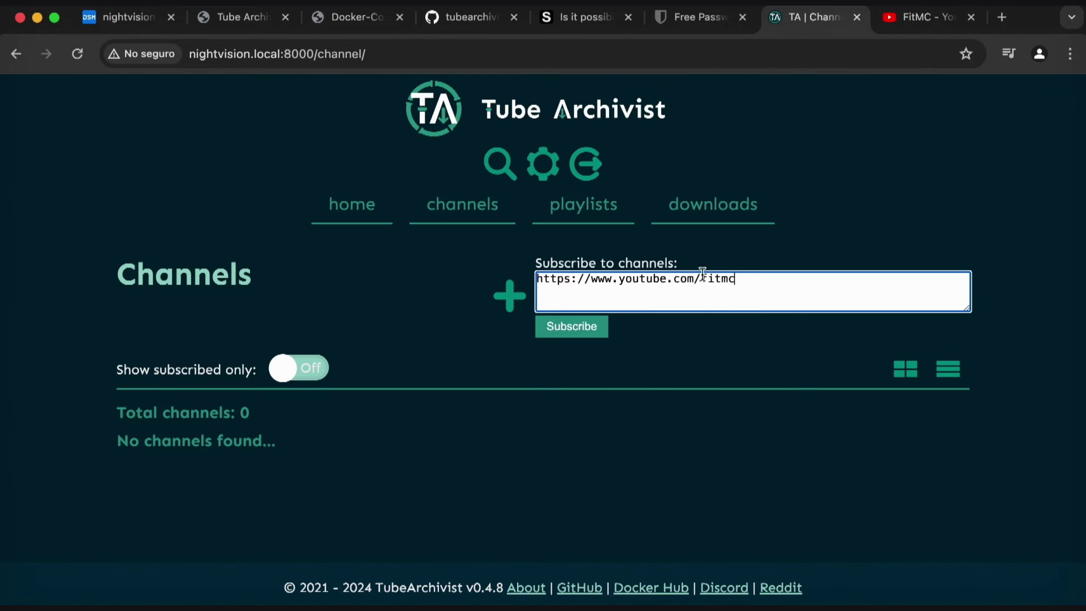
{"action": "left_click", "coordinate": [576, 328]}
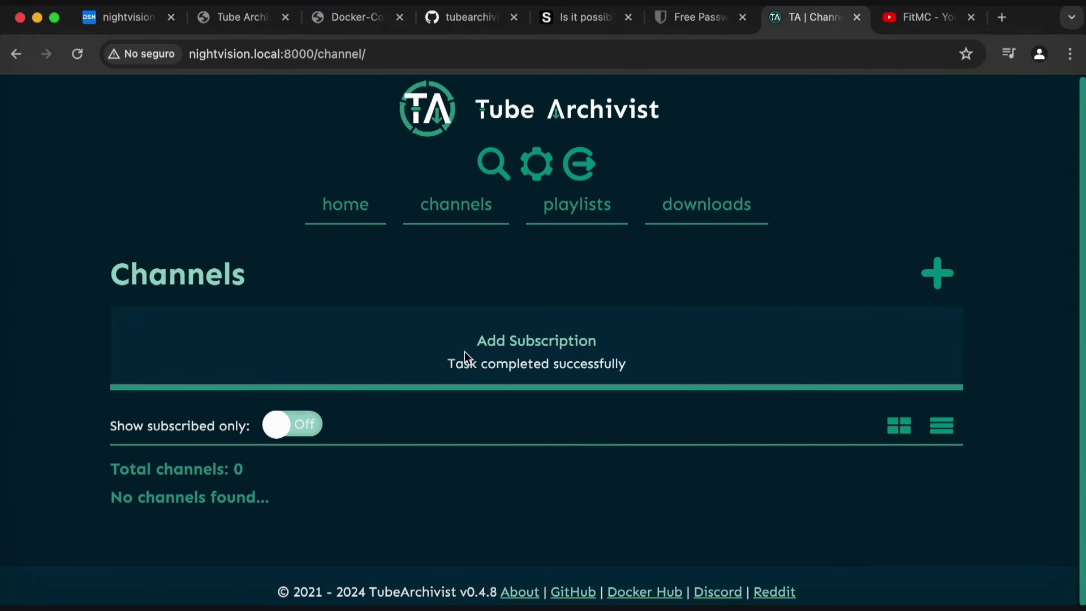
Open the Downloads page and rescan the subscriptions to add videos to the download queue.
{"action": "left_click", "coordinate": [689, 210]}
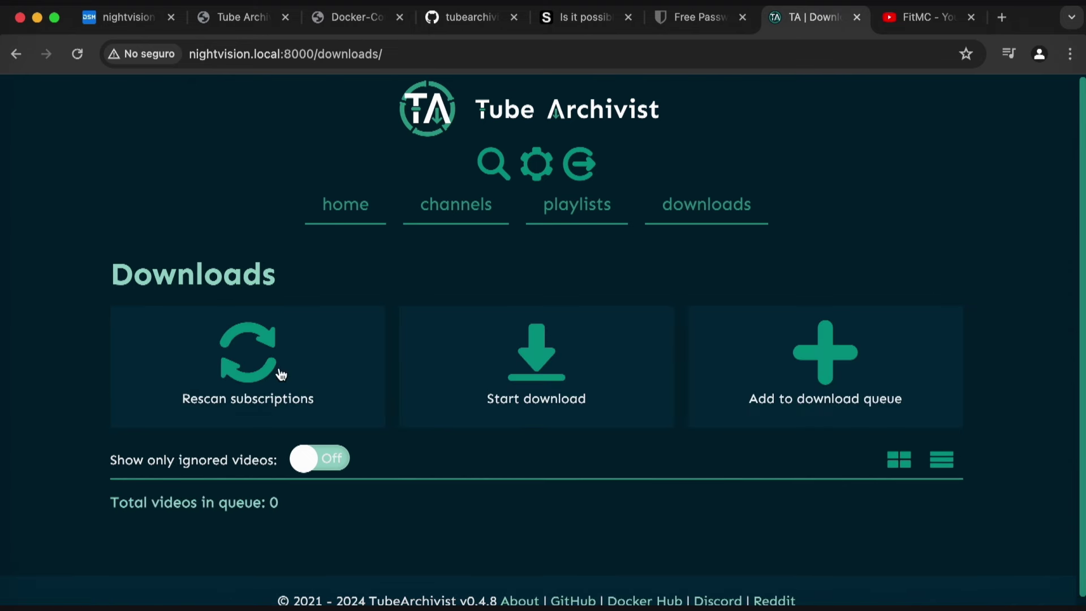
{"action": "left_click", "coordinate": [248, 358]}
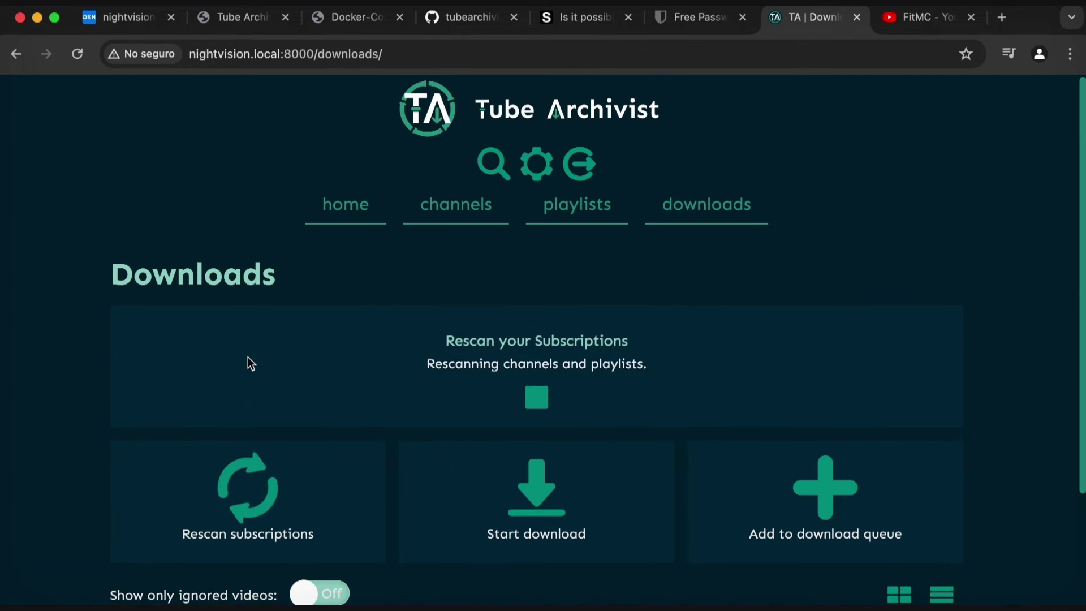
{"action": "left_click_drag", "start_coordinate": [1079, 141], "coordinate": [1080, 288]}
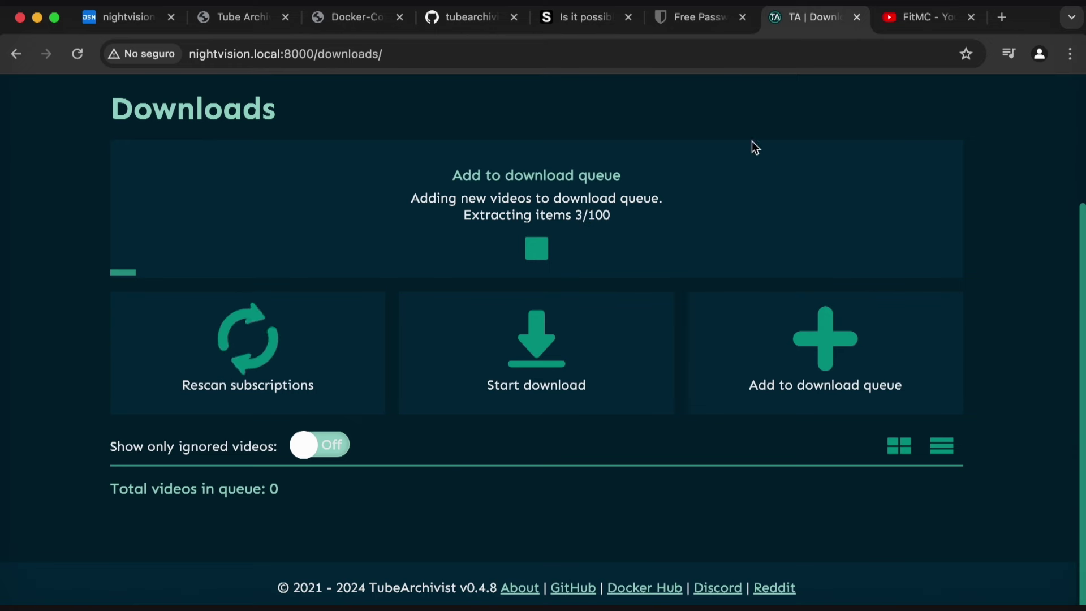
Switch to the Synology DSM desktop, close the id.txt editor and the old File Station window, and open File Station again.
{"action": "left_click", "coordinate": [140, 22]}
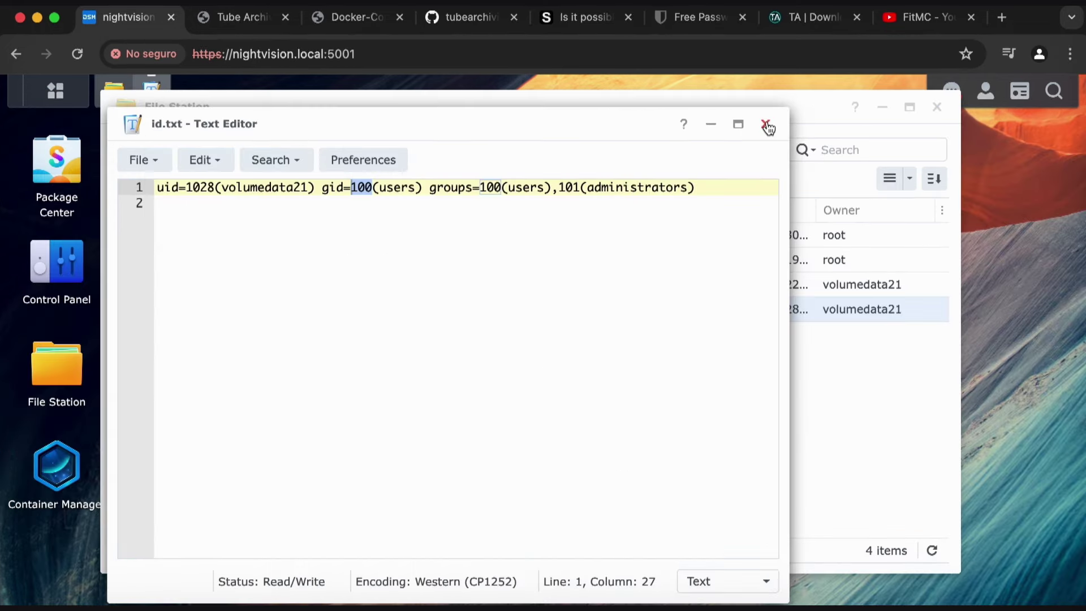
{"action": "left_click", "coordinate": [765, 124]}
{"action": "left_click", "coordinate": [937, 107]}
{"action": "left_click", "coordinate": [84, 365]}
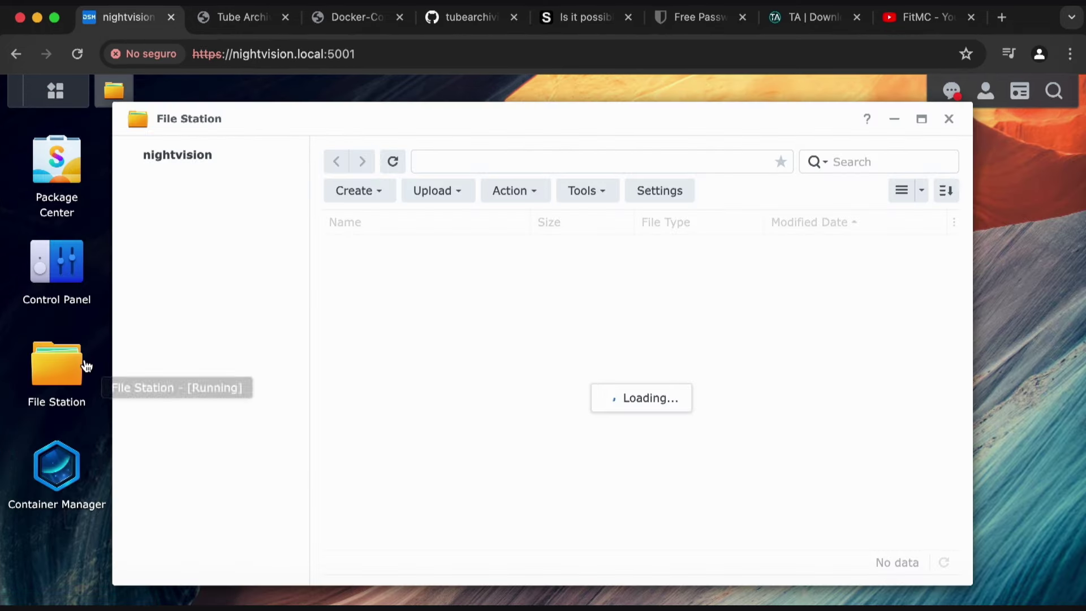
Browse to docker/tube-archivist, look inside its media folder and go back to the tube-archivist folder.
{"action": "left_click", "coordinate": [260, 274]}
{"action": "double_click", "coordinate": [400, 296]}
{"action": "double_click", "coordinate": [375, 244]}
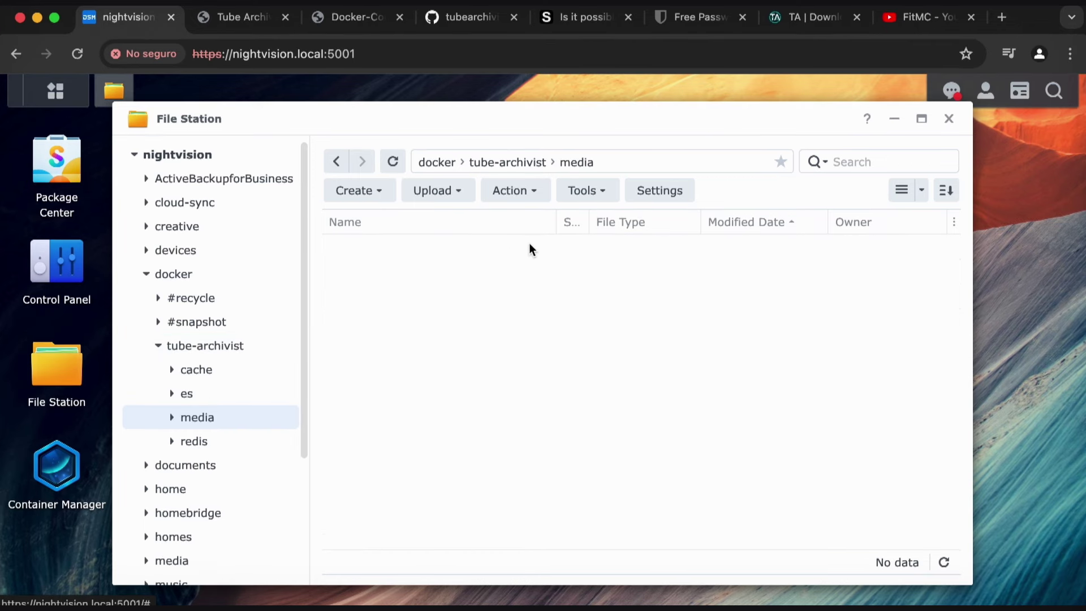
{"action": "left_click", "coordinate": [534, 170]}
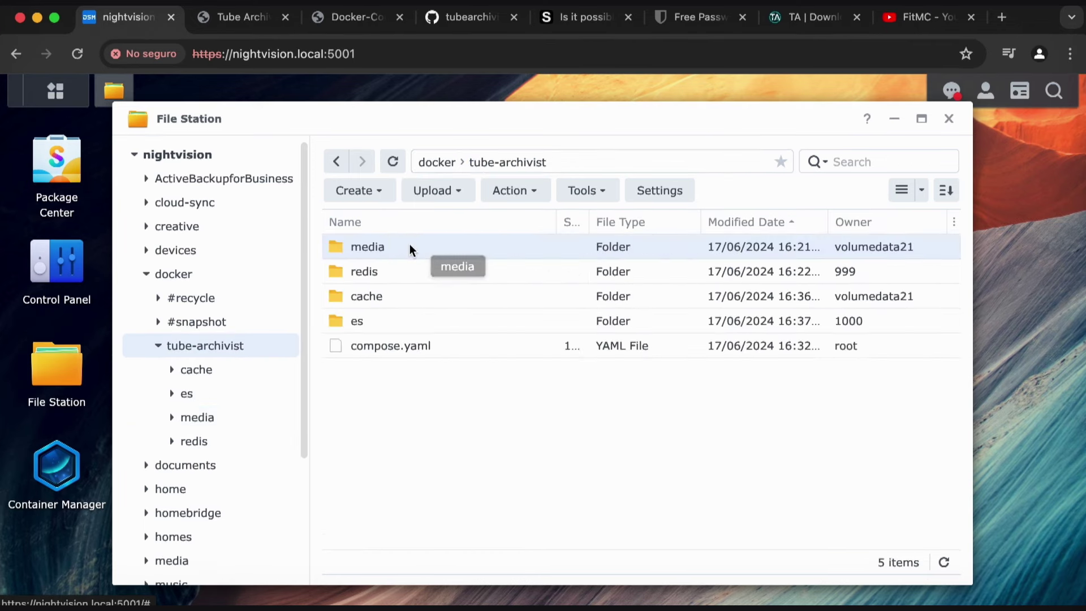
{"action": "double_click", "coordinate": [410, 243]}
{"action": "left_click", "coordinate": [513, 164]}
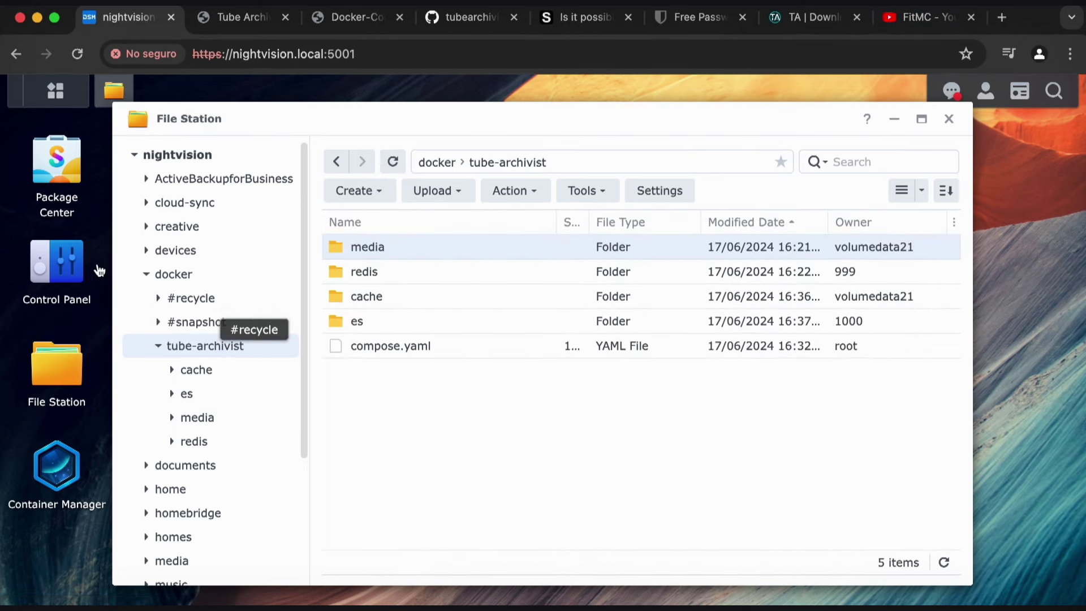
Open Container Manager, show the tube-archivist project's YAML configuration and highlight the ./media volume path.
{"action": "left_click", "coordinate": [68, 271]}
{"action": "left_click", "coordinate": [1010, 91]}
{"action": "left_click", "coordinate": [84, 526]}
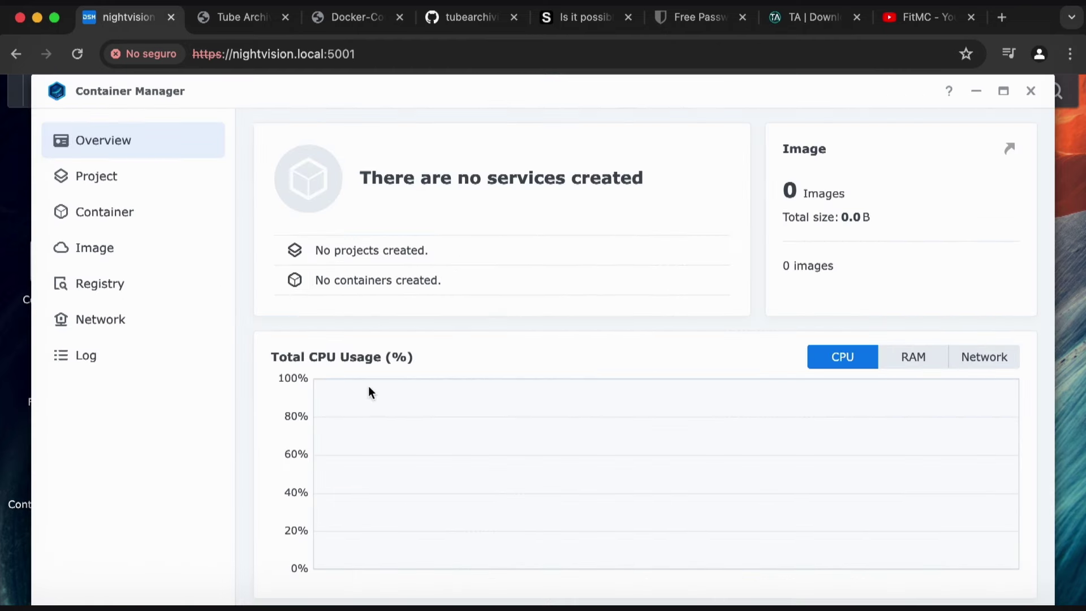
{"action": "left_click", "coordinate": [138, 186]}
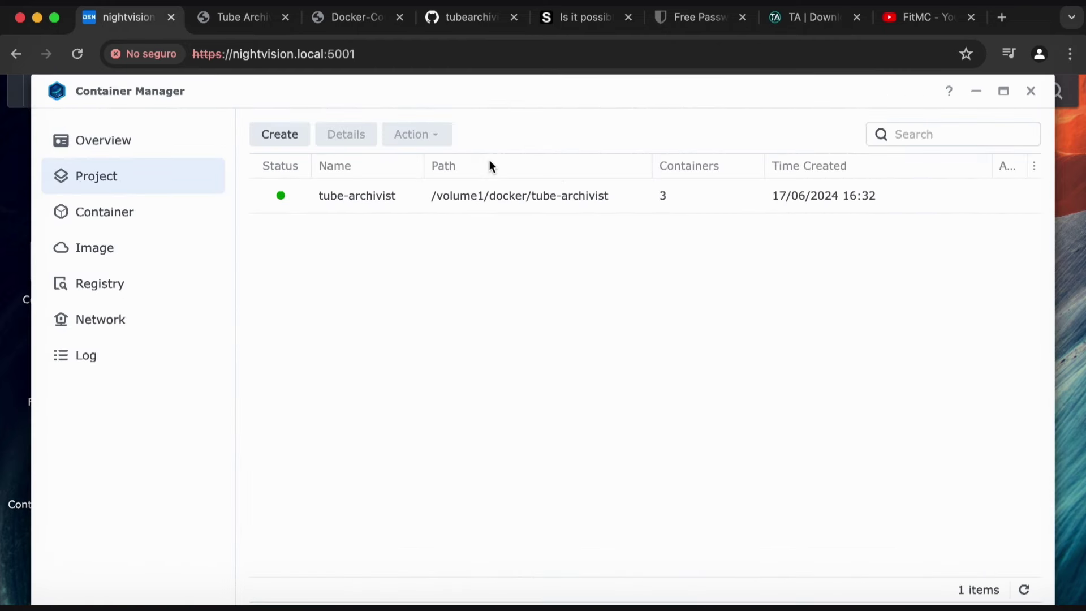
{"action": "double_click", "coordinate": [402, 198]}
{"action": "left_click", "coordinate": [481, 189]}
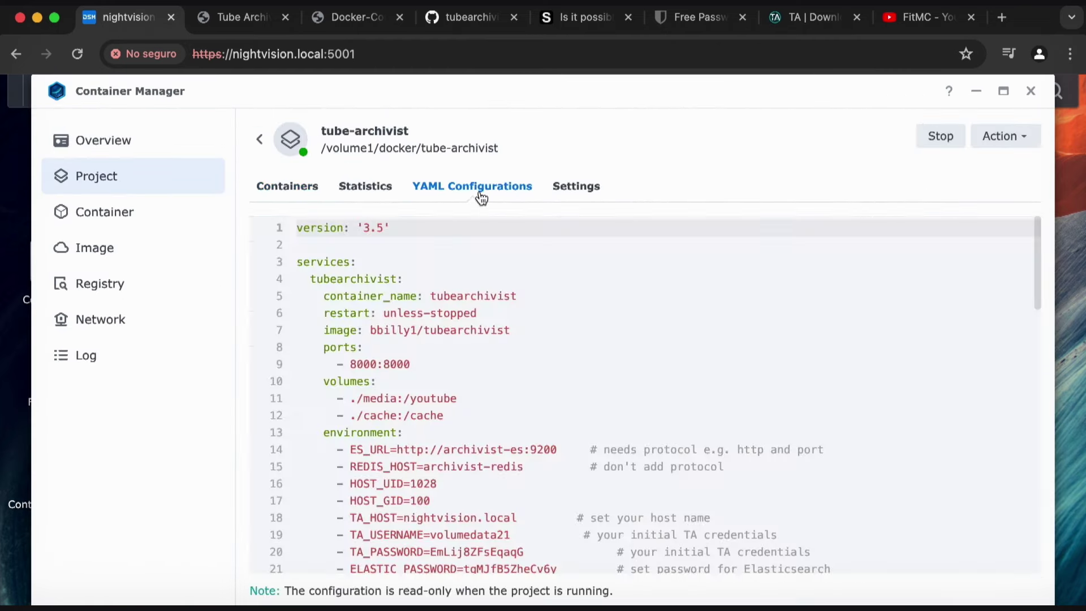
{"action": "left_click_drag", "start_coordinate": [351, 399], "coordinate": [398, 399]}
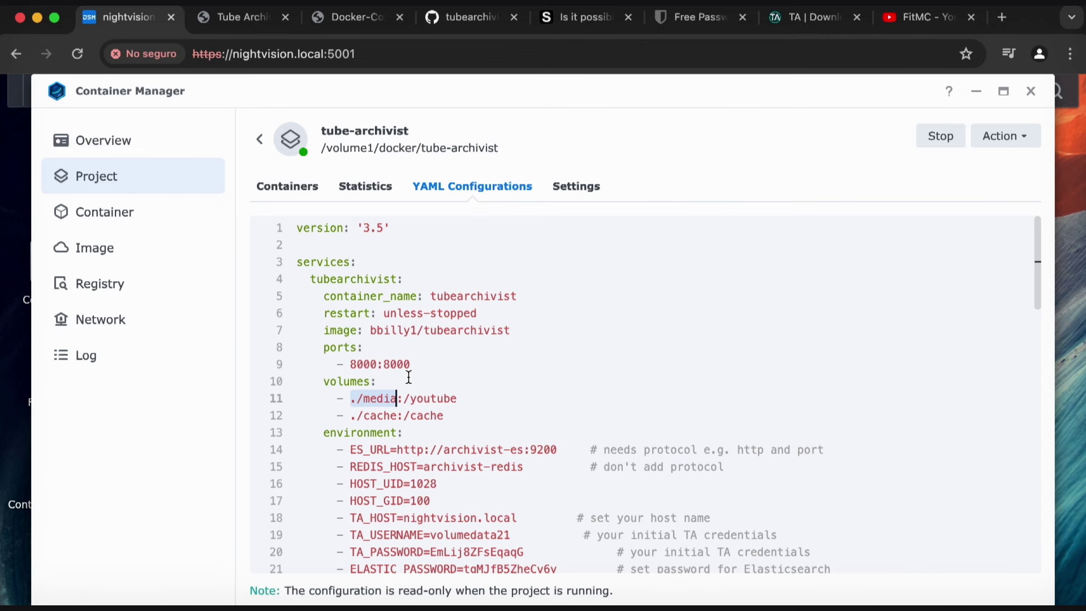
Close Container Manager, return to Tube Archivist and check its Downloads, Channels and home pages.
{"action": "left_click", "coordinate": [1030, 95]}
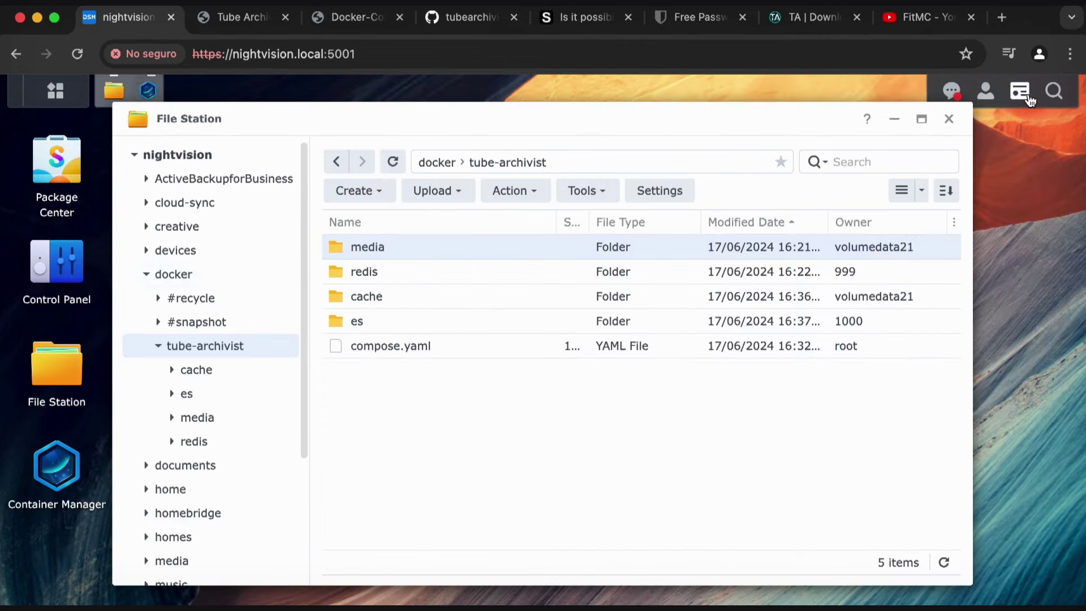
{"action": "left_click", "coordinate": [812, 17]}
{"action": "scroll", "coordinate": [948, 186], "scroll_direction": "up", "scroll_amount": 3}
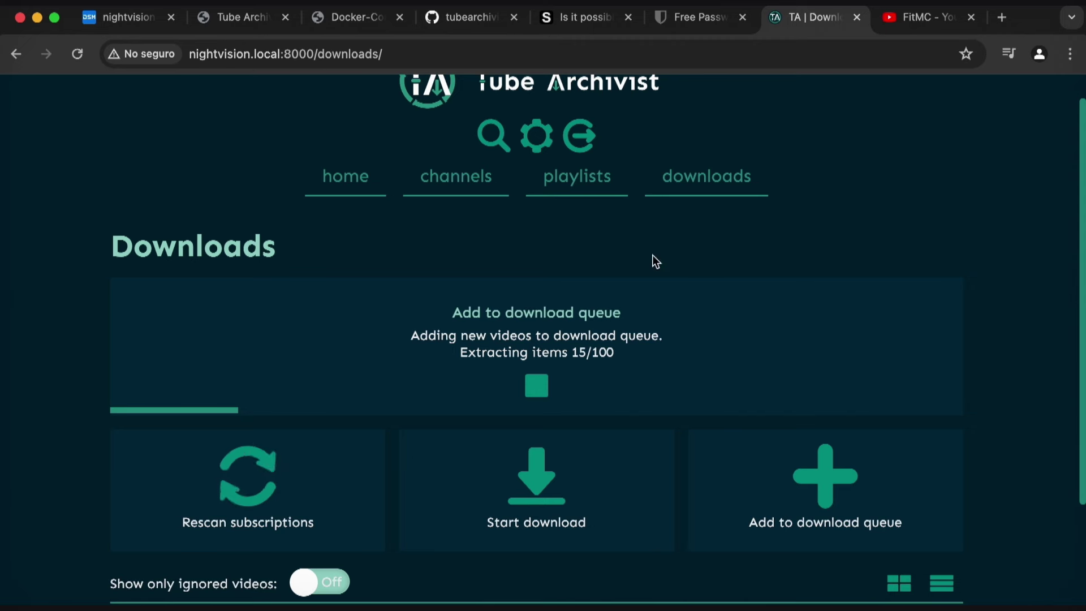
{"action": "scroll", "coordinate": [1001, 223], "scroll_direction": "up", "scroll_amount": 1}
{"action": "left_click", "coordinate": [453, 207]}
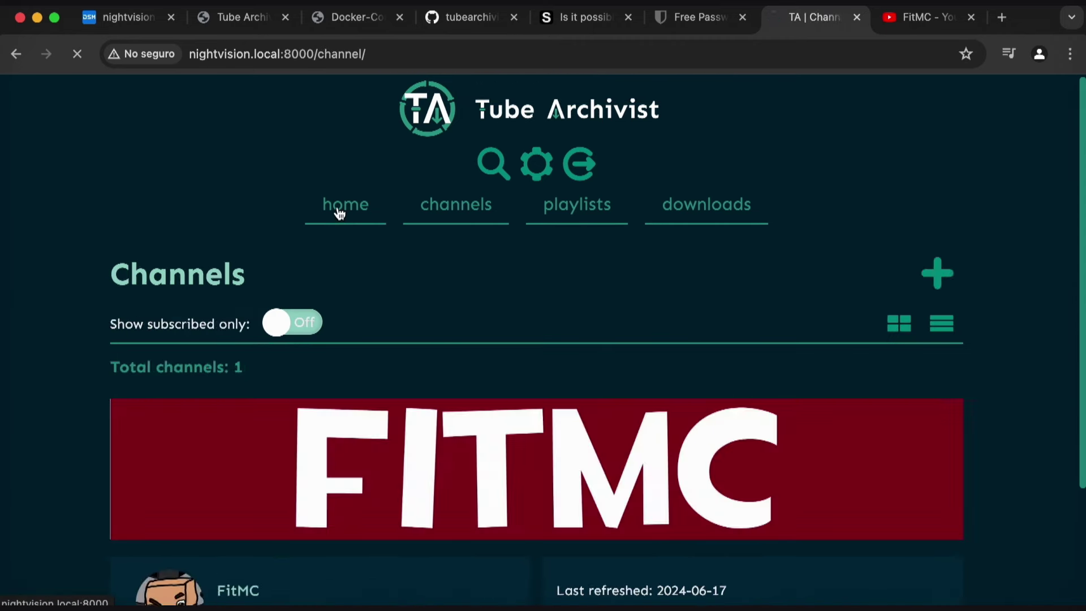
{"action": "left_click", "coordinate": [340, 212]}
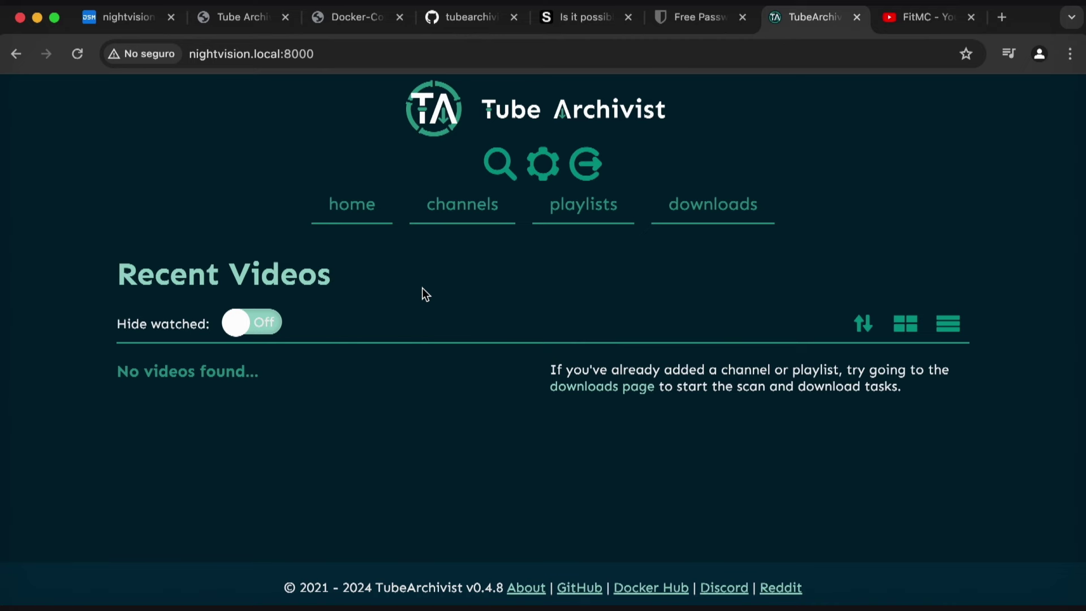
{"action": "left_click", "coordinate": [437, 208]}
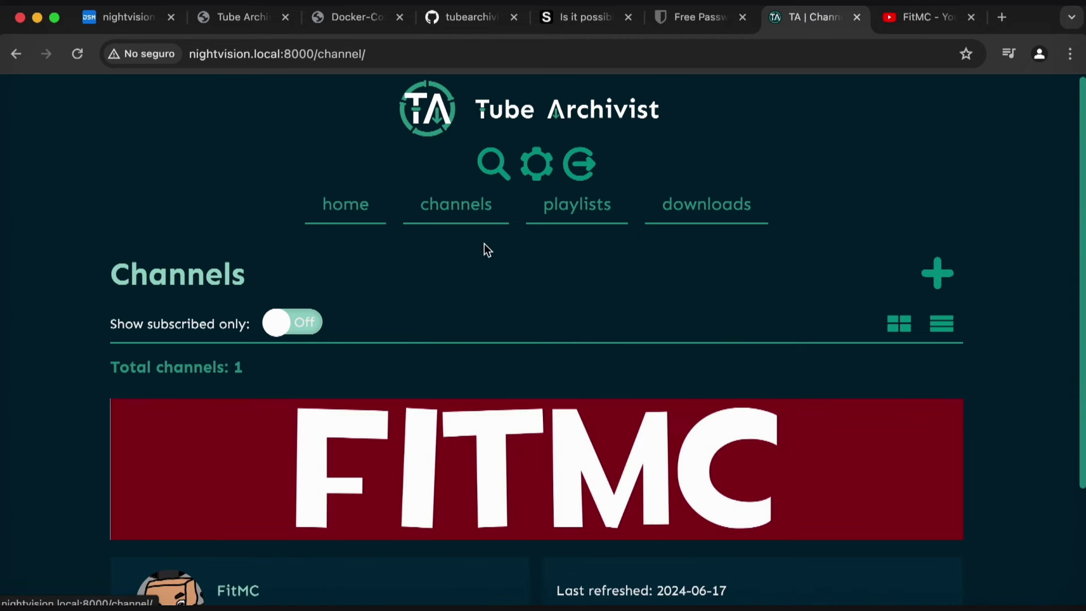
Open the project documentation from tubearchivist.com, look through the User Guide's Downloads Page and return to the documentation home.
{"action": "left_click", "coordinate": [233, 15]}
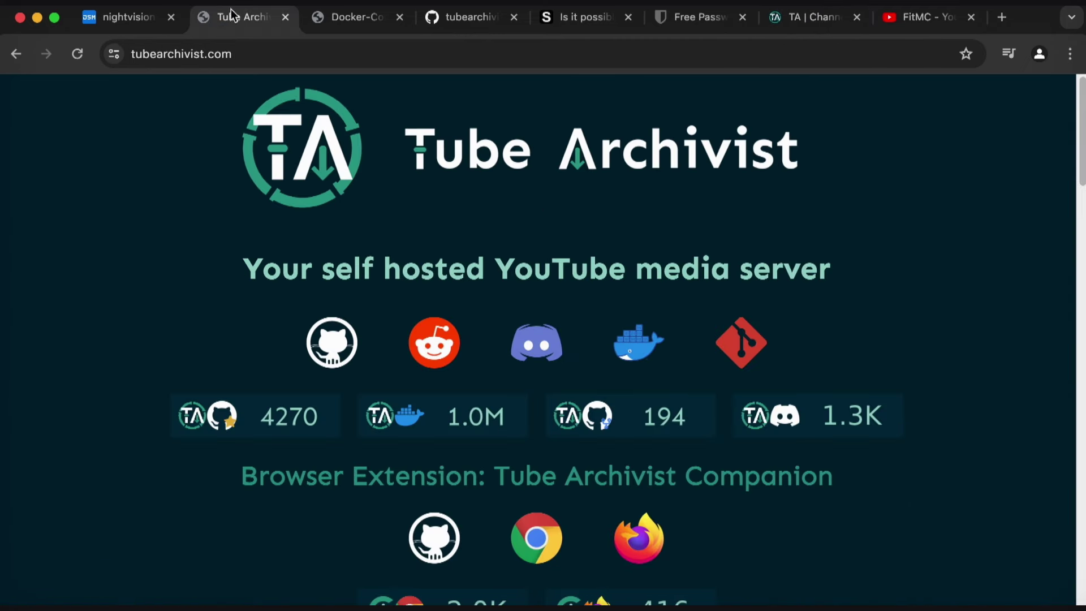
{"action": "scroll", "coordinate": [961, 248], "scroll_direction": "down", "scroll_amount": 3}
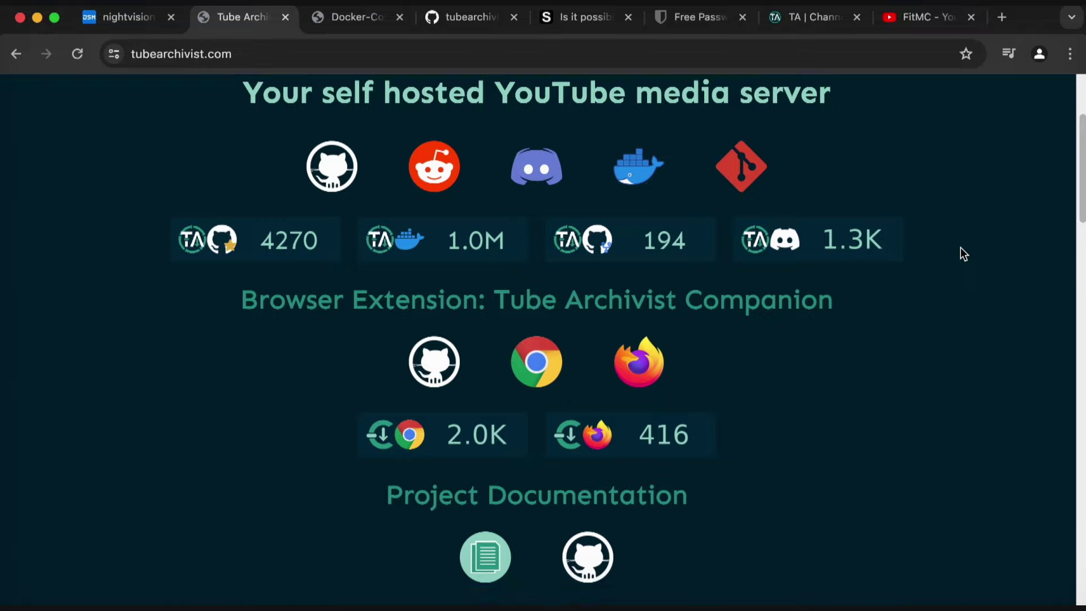
{"action": "left_click", "coordinate": [484, 555]}
{"action": "left_click", "coordinate": [79, 230]}
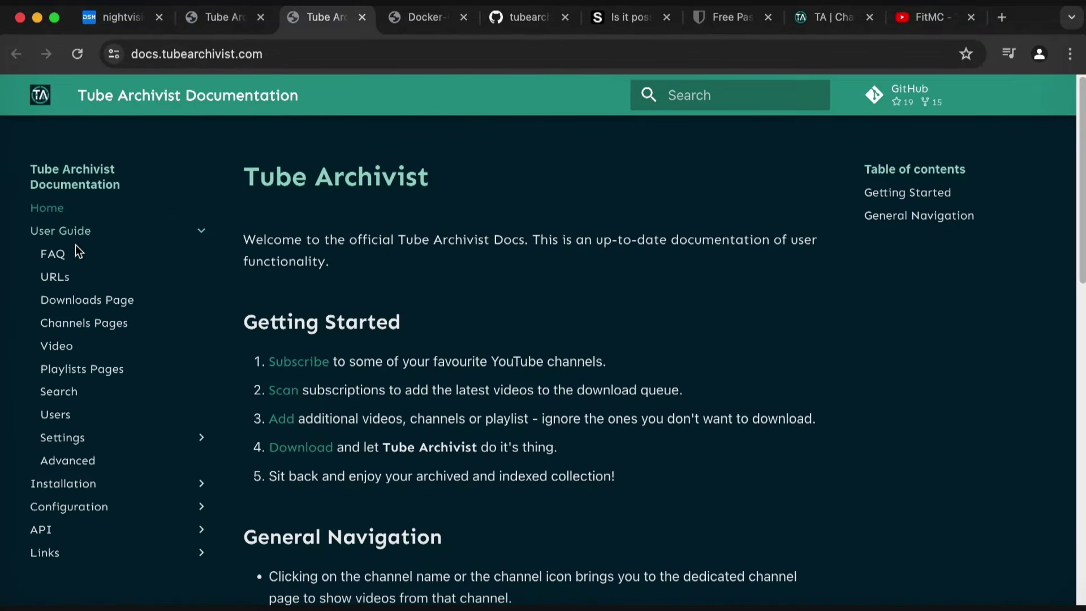
{"action": "left_click", "coordinate": [77, 253]}
{"action": "scroll", "coordinate": [439, 339], "scroll_direction": "down", "scroll_amount": 1}
{"action": "left_click", "coordinate": [66, 277]}
{"action": "scroll", "coordinate": [54, 334], "scroll_direction": "down", "scroll_amount": 2}
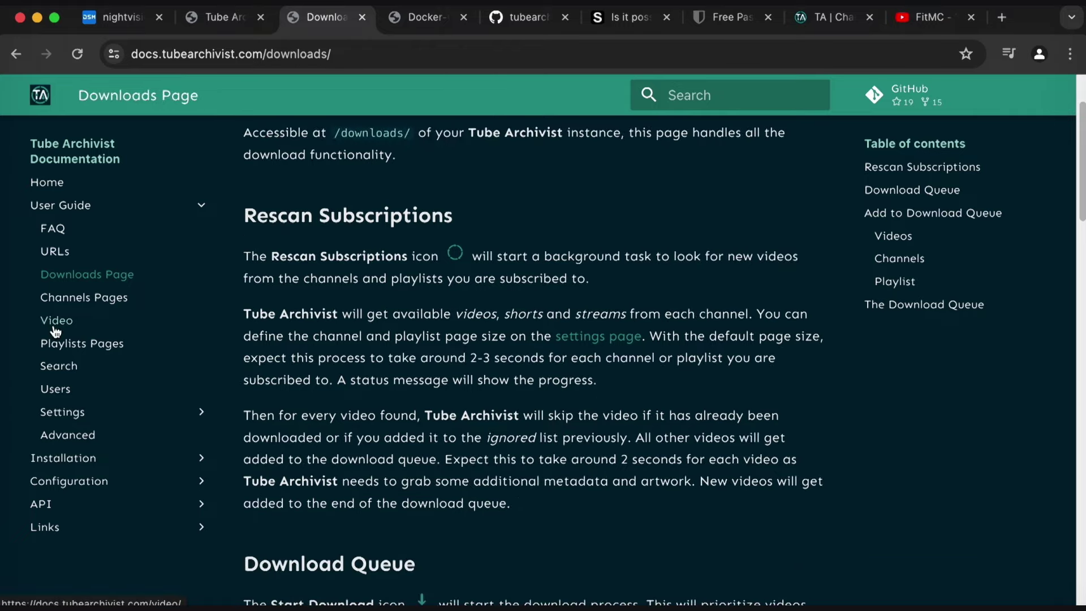
{"action": "scroll", "coordinate": [406, 293], "scroll_direction": "up", "scroll_amount": 2}
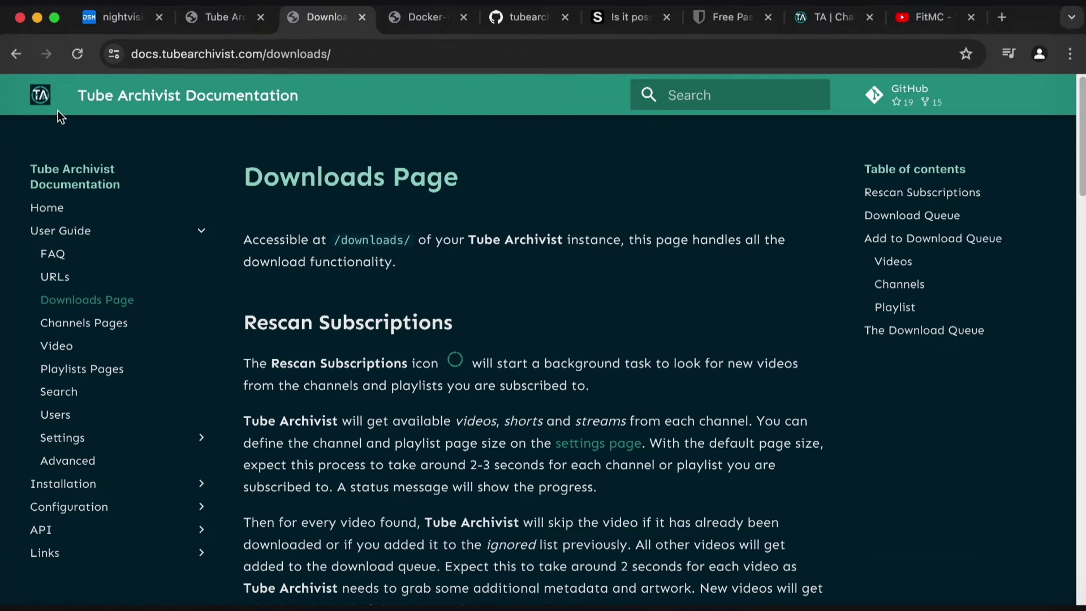
{"action": "left_click", "coordinate": [41, 96]}
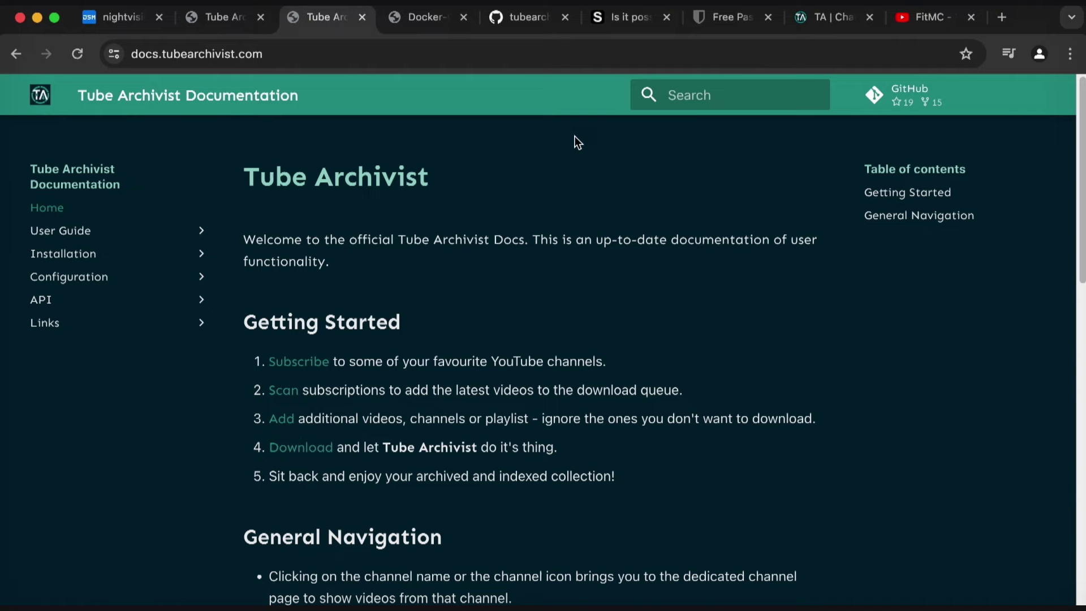
Highlight a passage on the "Is it possible" page in the other tab, then return to the Tube Archivist documentation.
{"action": "left_click", "coordinate": [637, 23]}
{"action": "left_click_drag", "start_coordinate": [170, 288], "coordinate": [558, 308]}
{"action": "left_click", "coordinate": [659, 181]}
{"action": "left_click", "coordinate": [325, 17]}
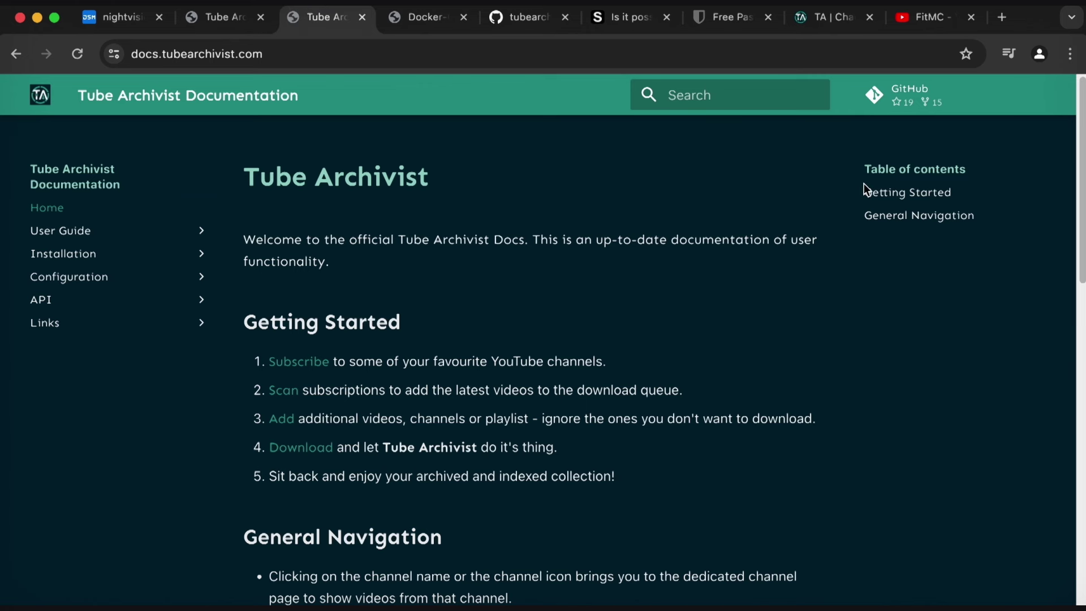